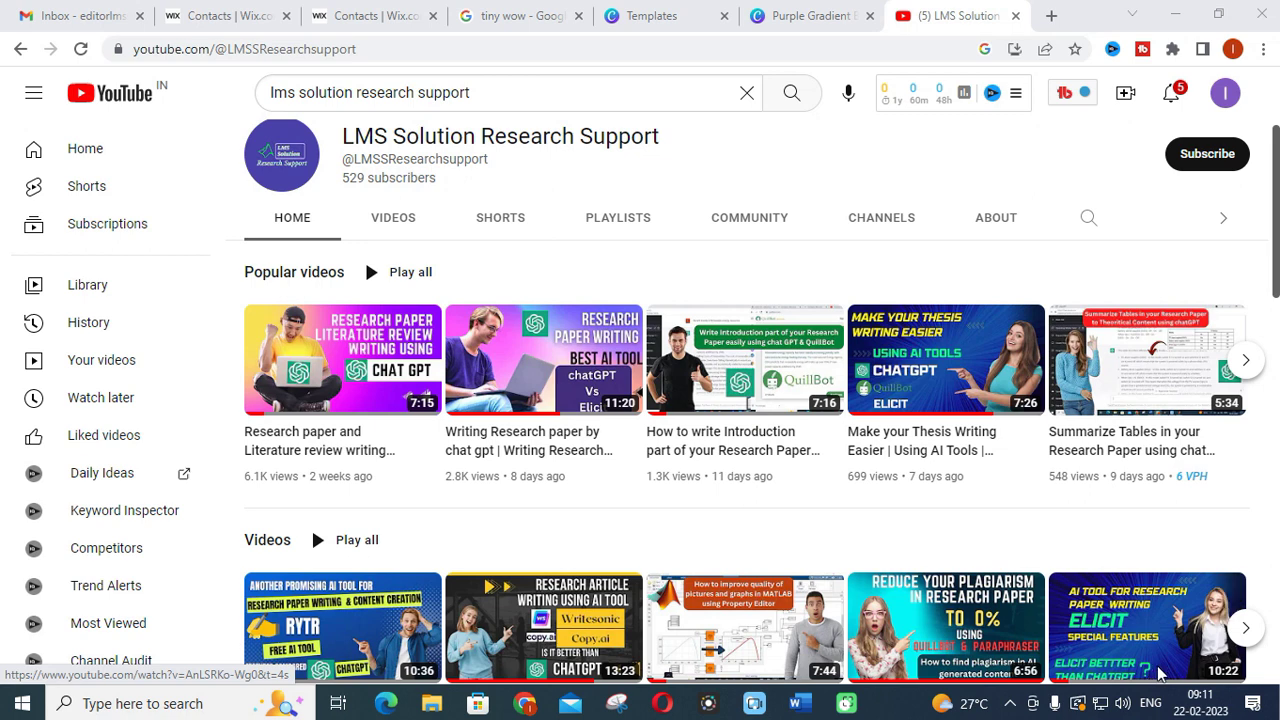
Open TinyWow from the Google results and go to Write > Essay Writer.
key(ctrl+4)
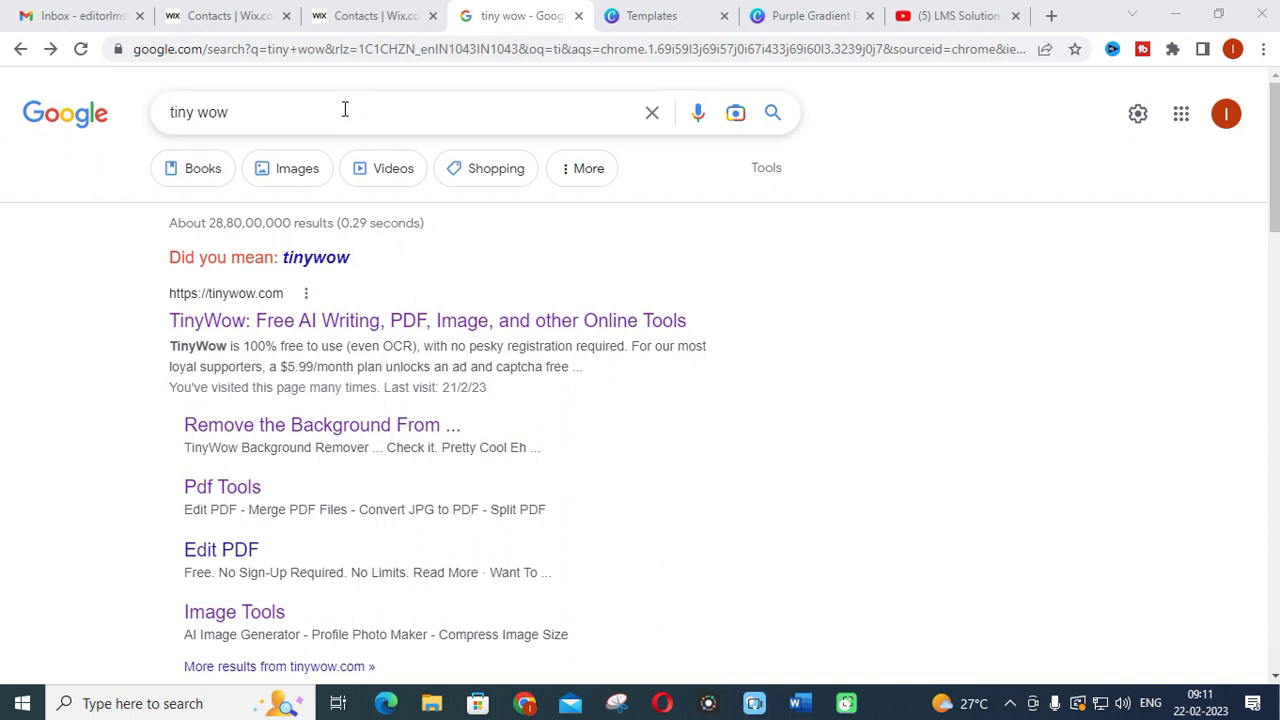
click(278, 322)
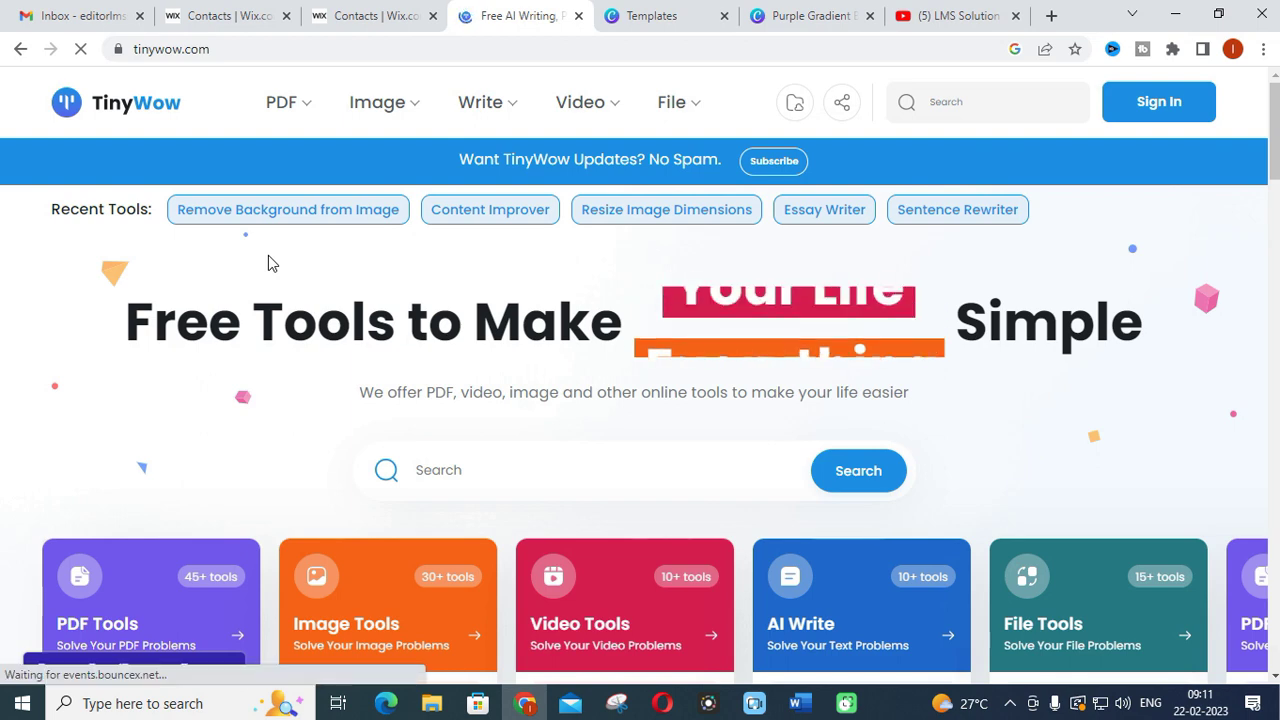
scroll(271, 263, down, 2)
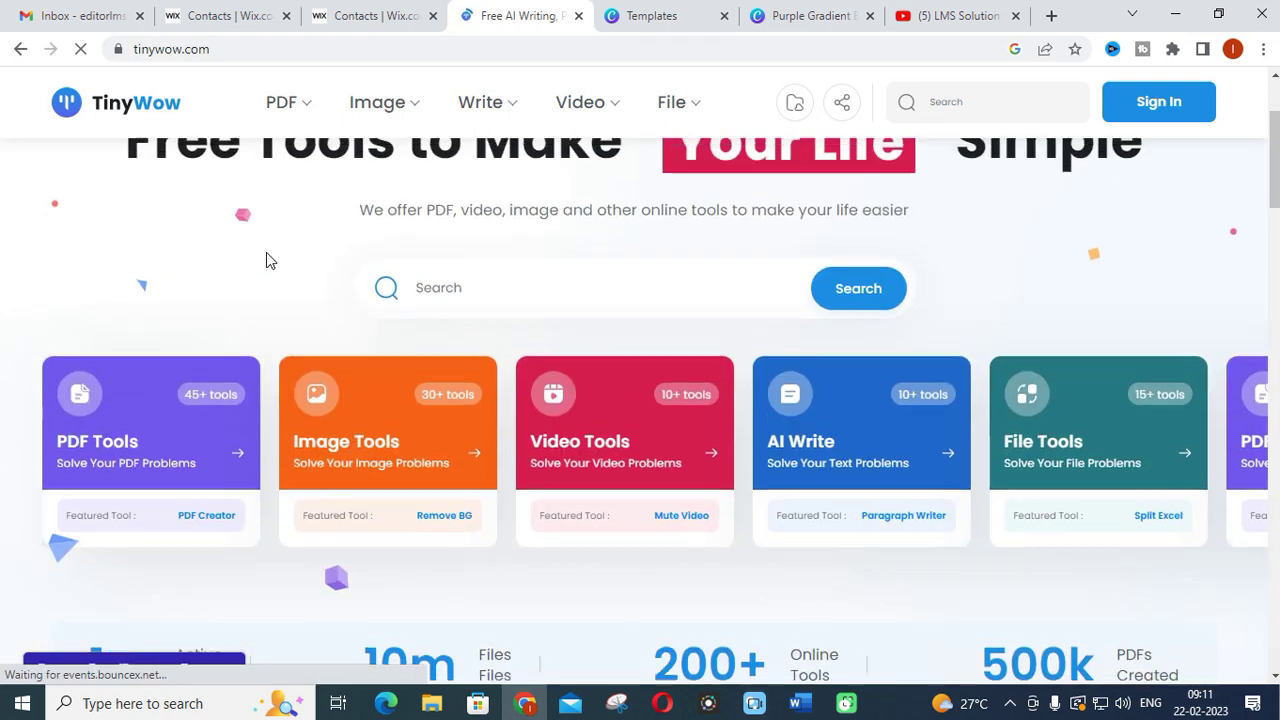
scroll(266, 257, up, 2)
mouse_move(300, 105)
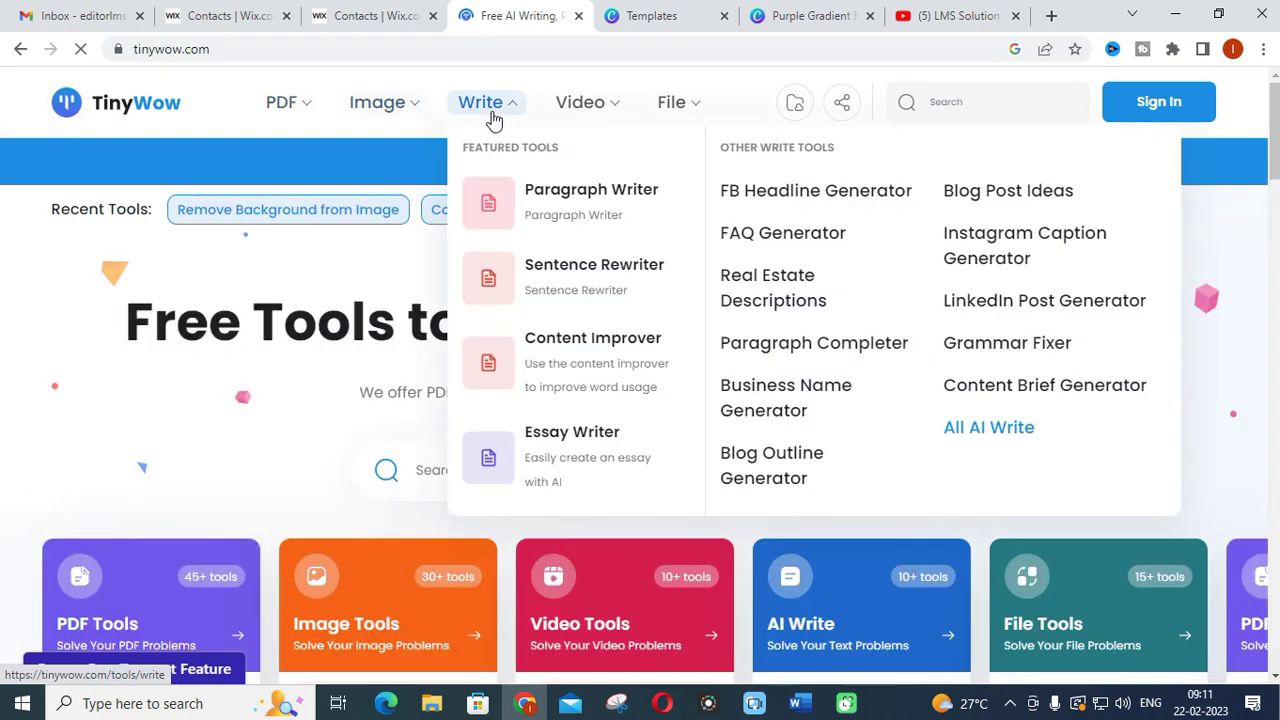
mouse_move(587, 117)
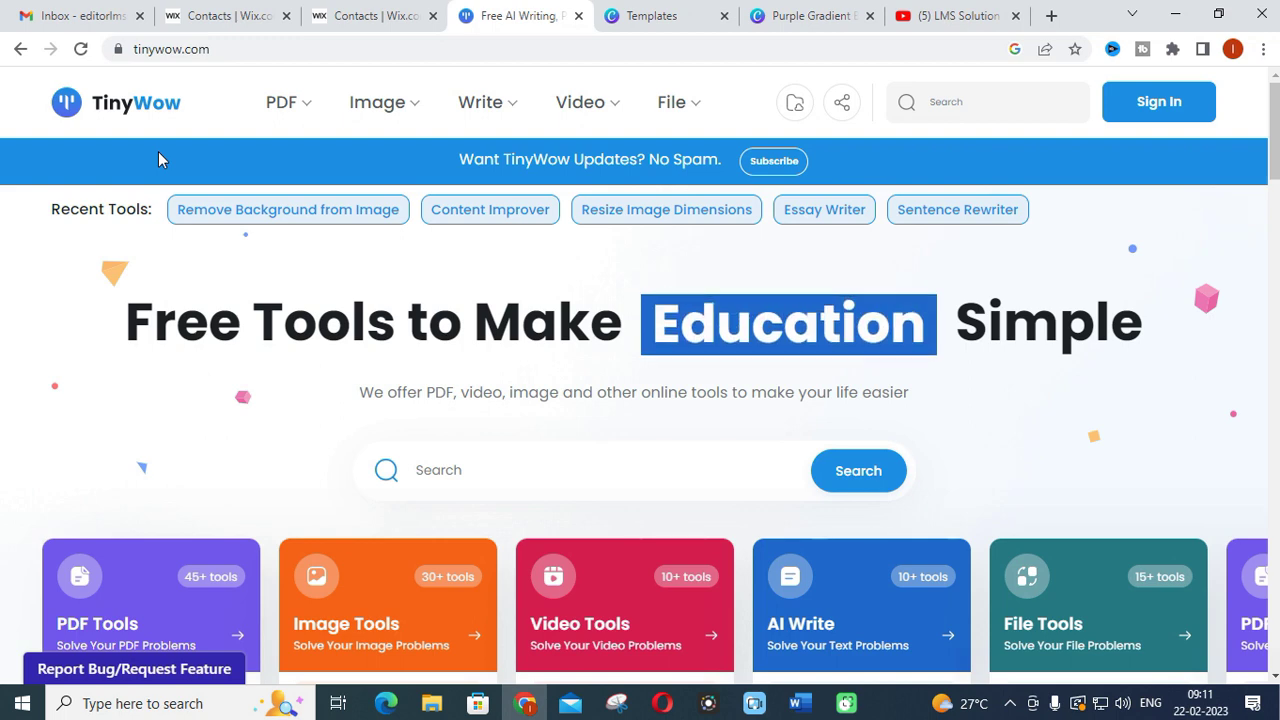
mouse_move(487, 105)
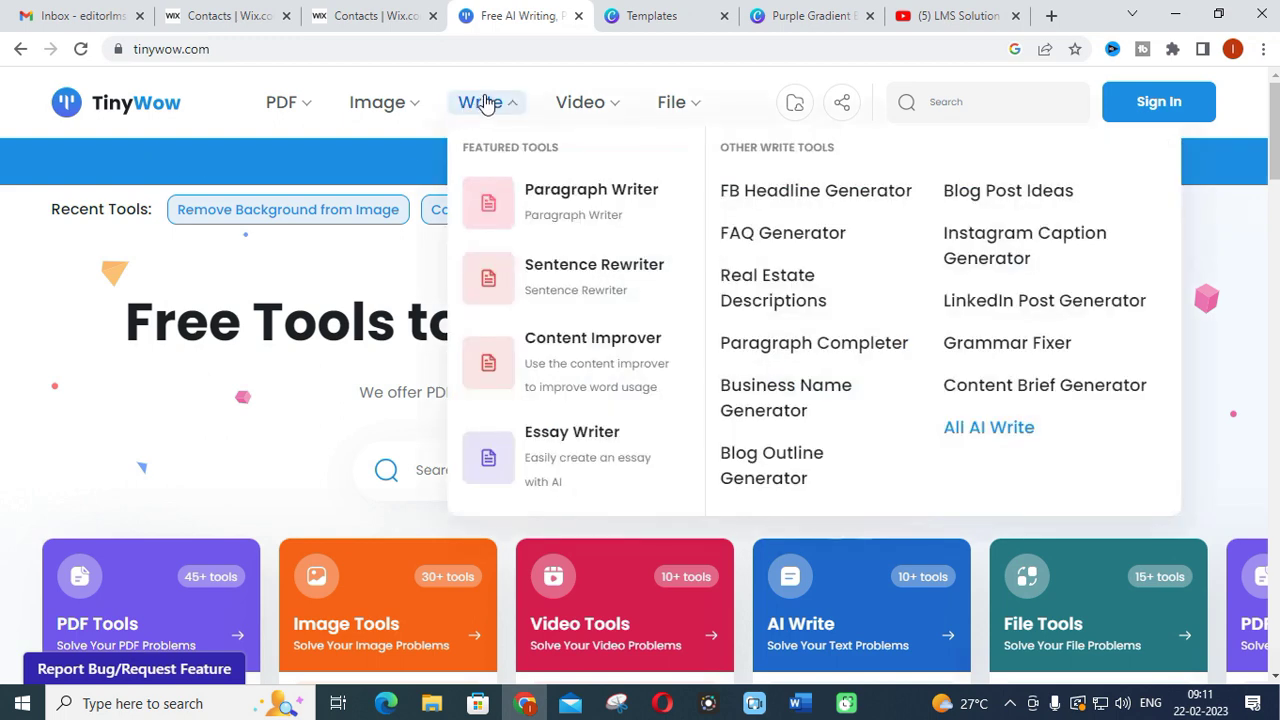
click(567, 442)
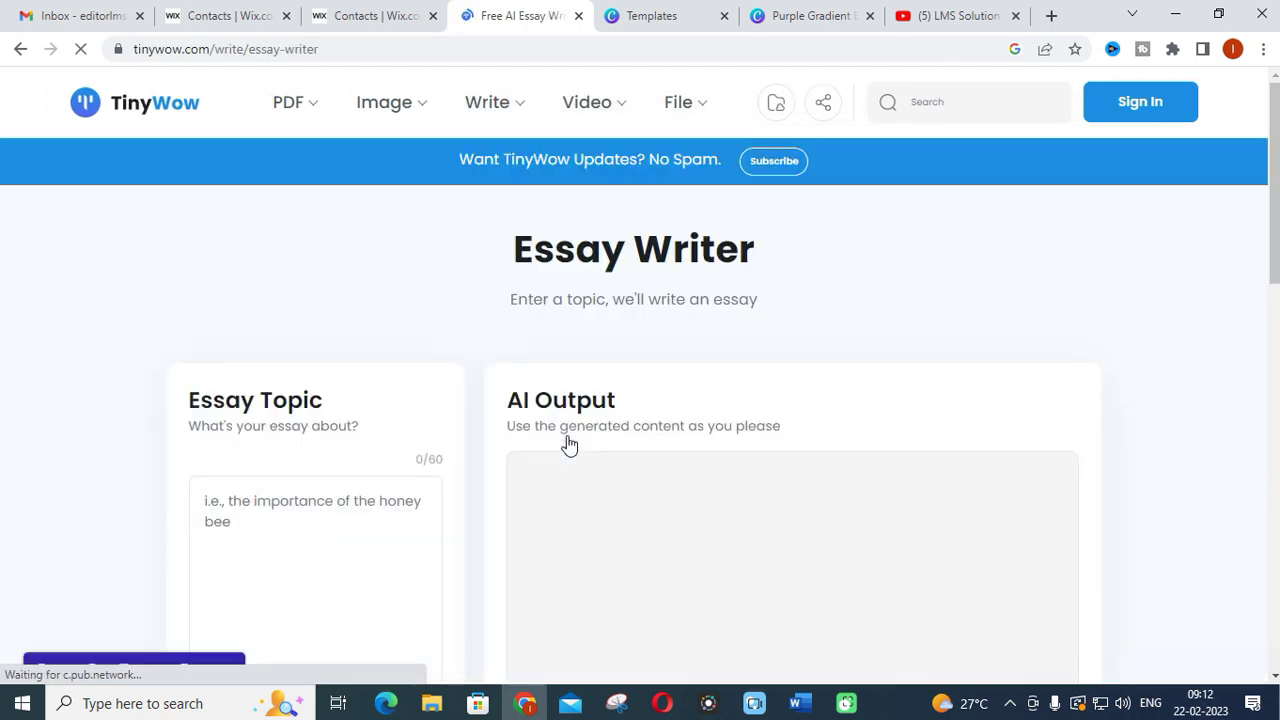
Enter 'PV system for electric vehicle charging station' as the essay topic and start generating.
scroll(151, 391, down, 2)
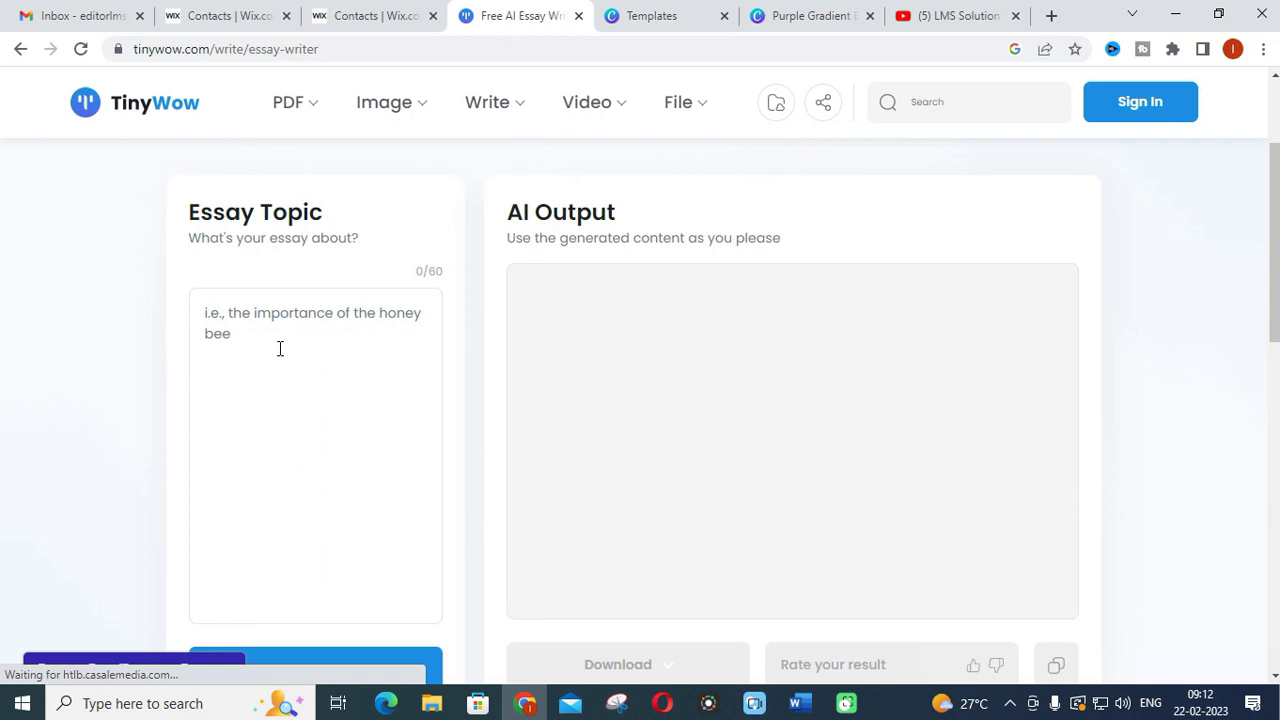
click(283, 334)
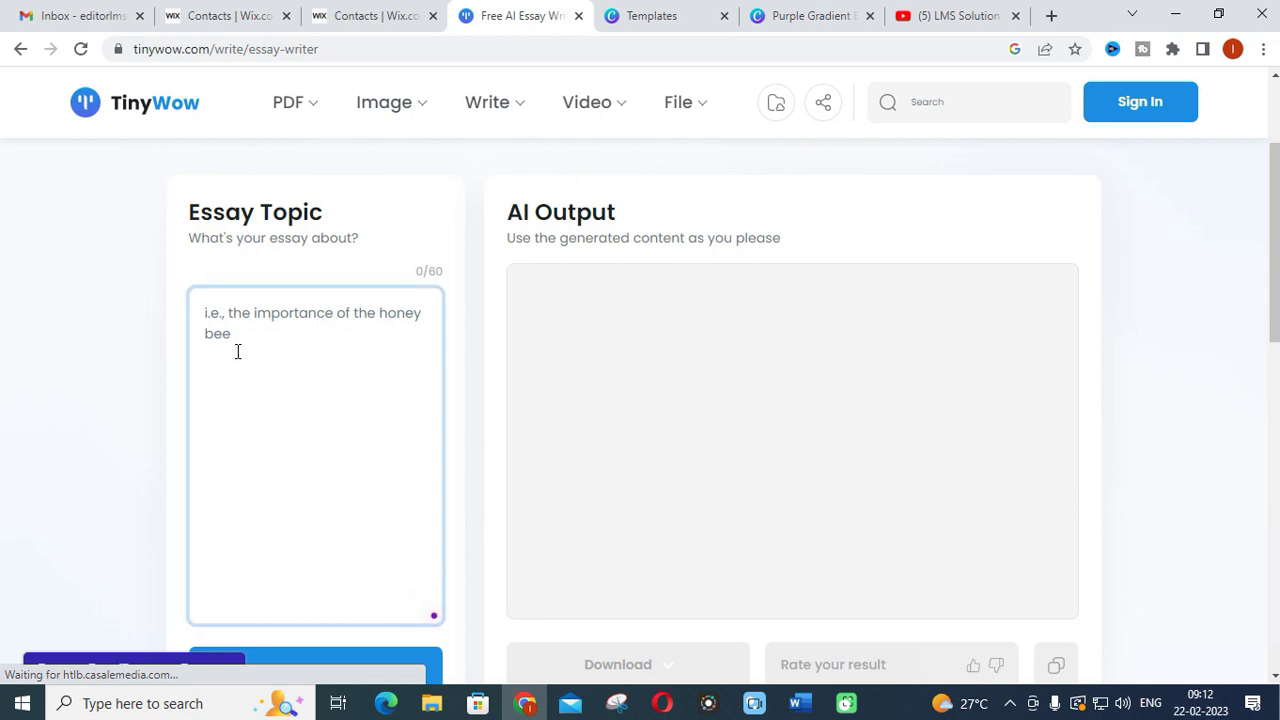
text(P)
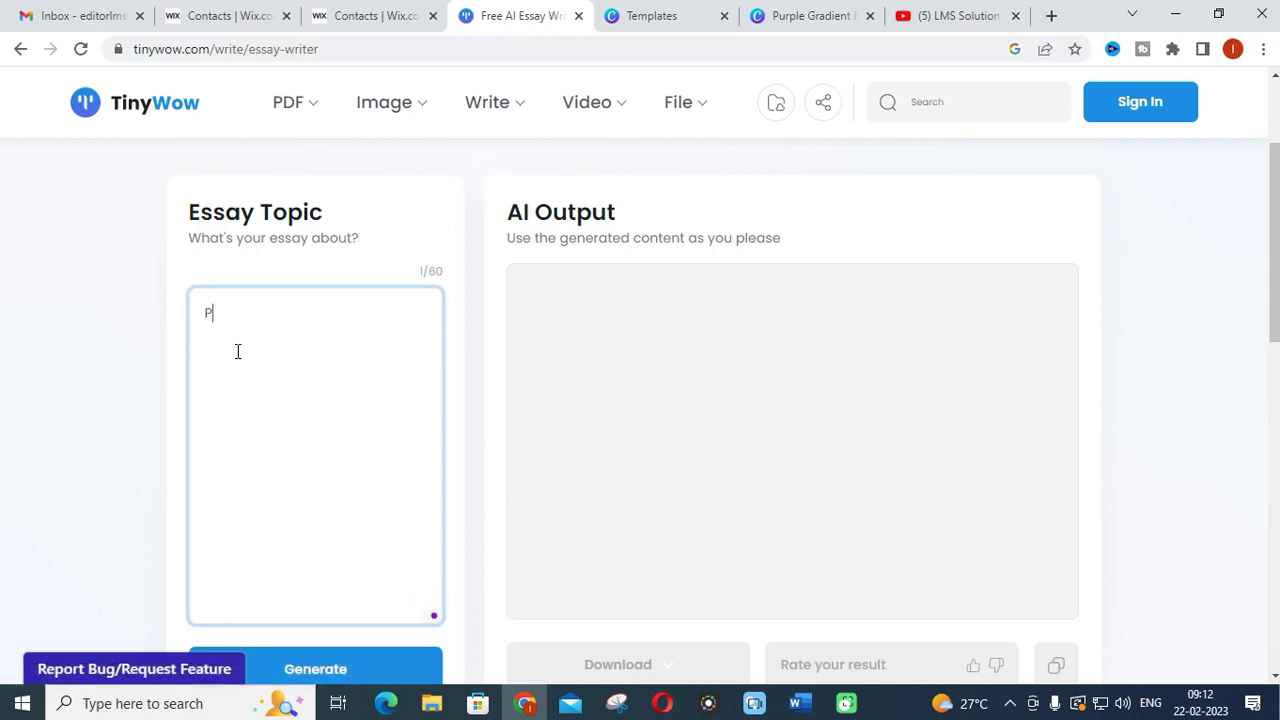
text(V sytem for)
text( e)
text(s)
click(333, 313)
text(lectric v)
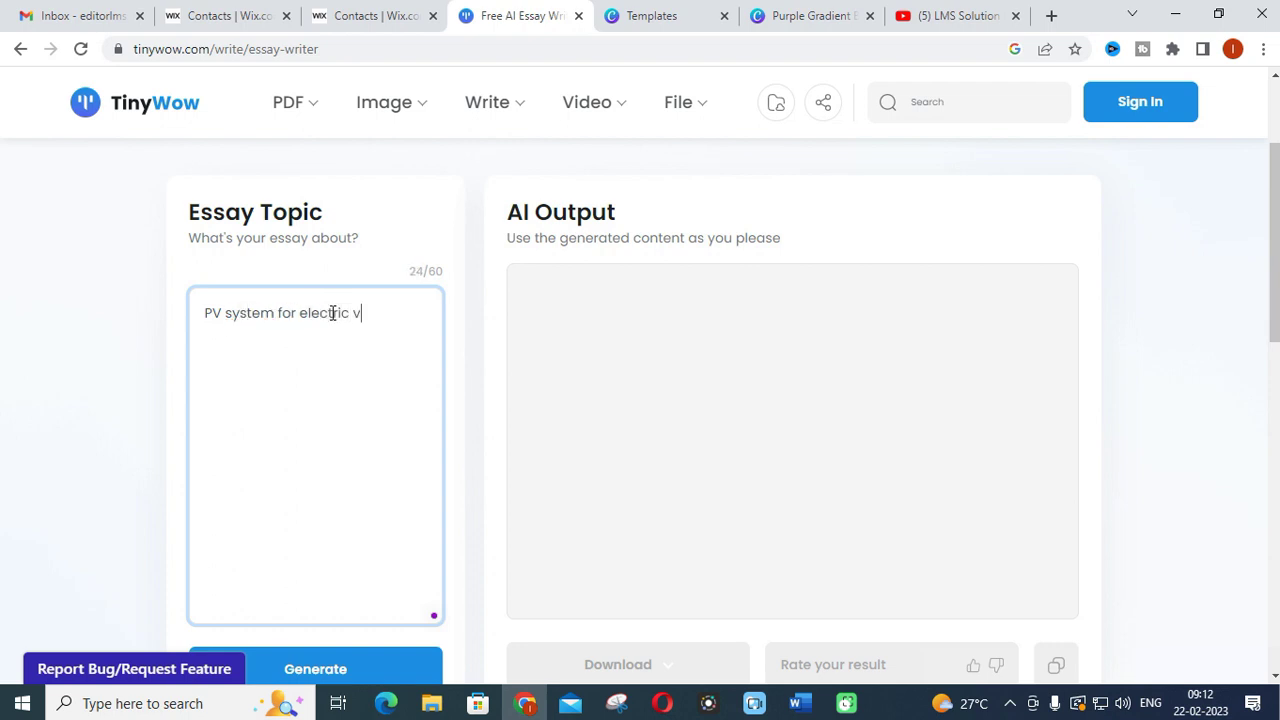
text(ehicle charging station)
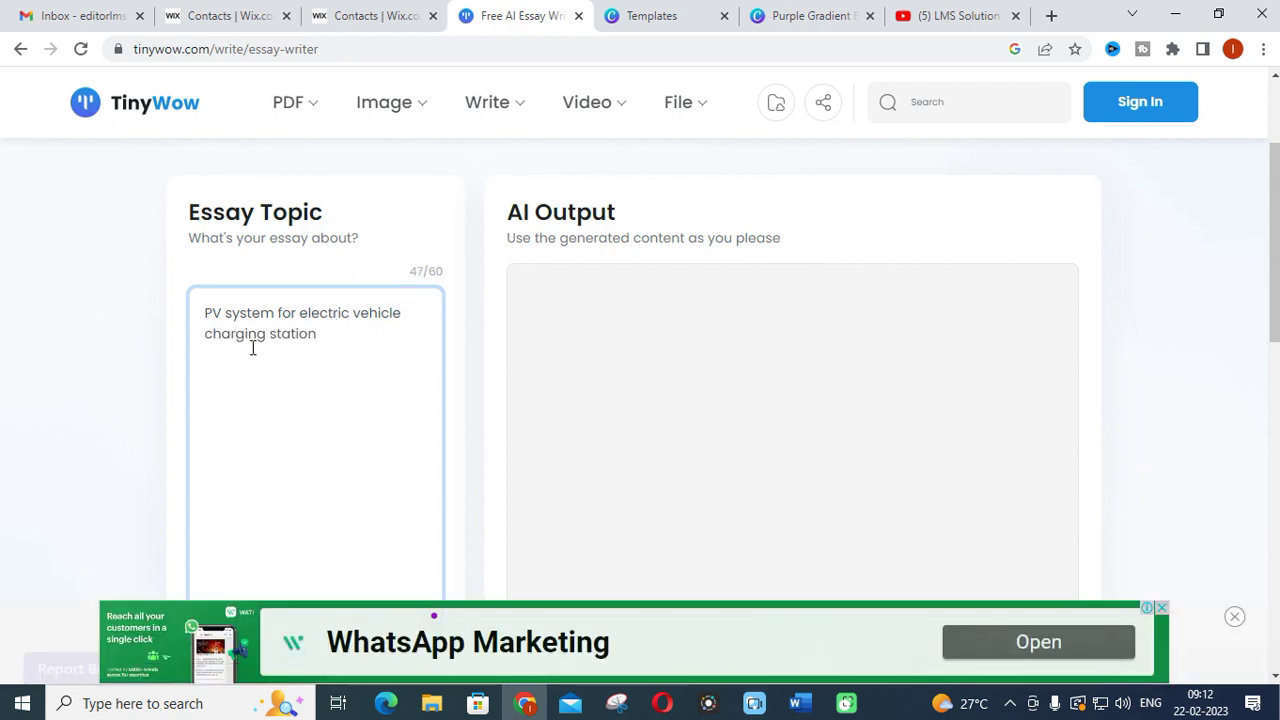
scroll(252, 347, down, 2)
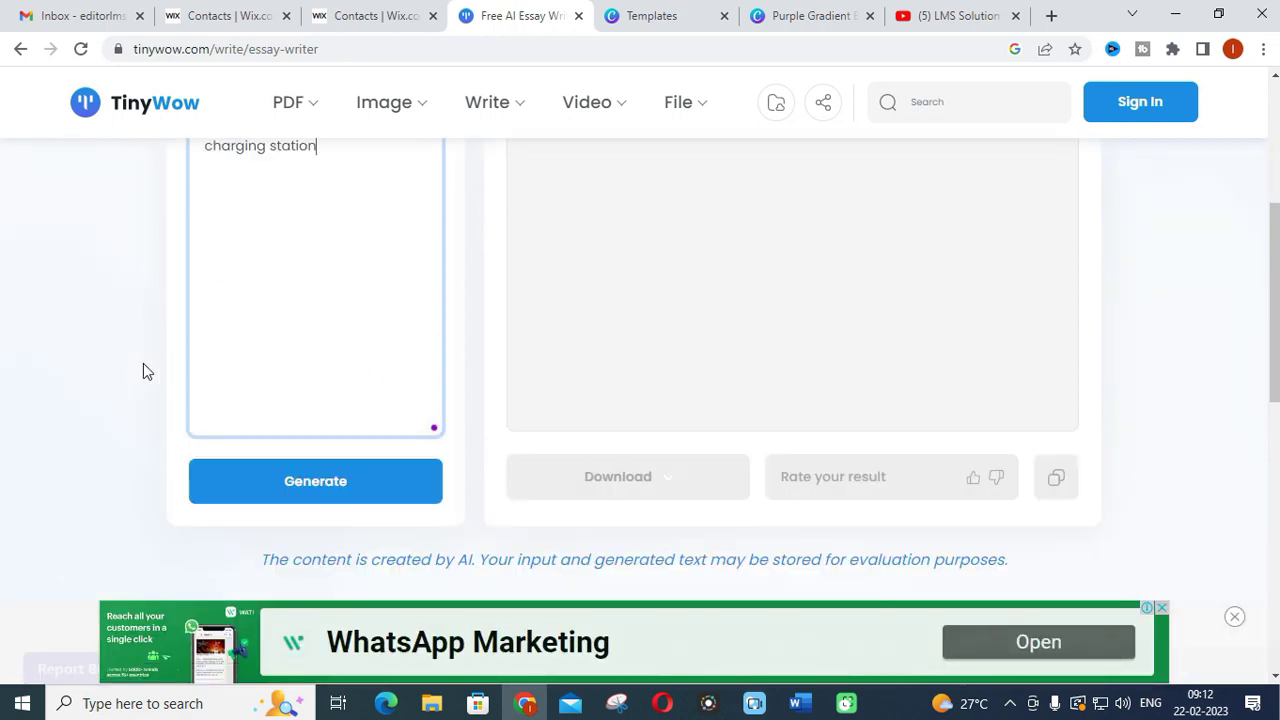
click(318, 496)
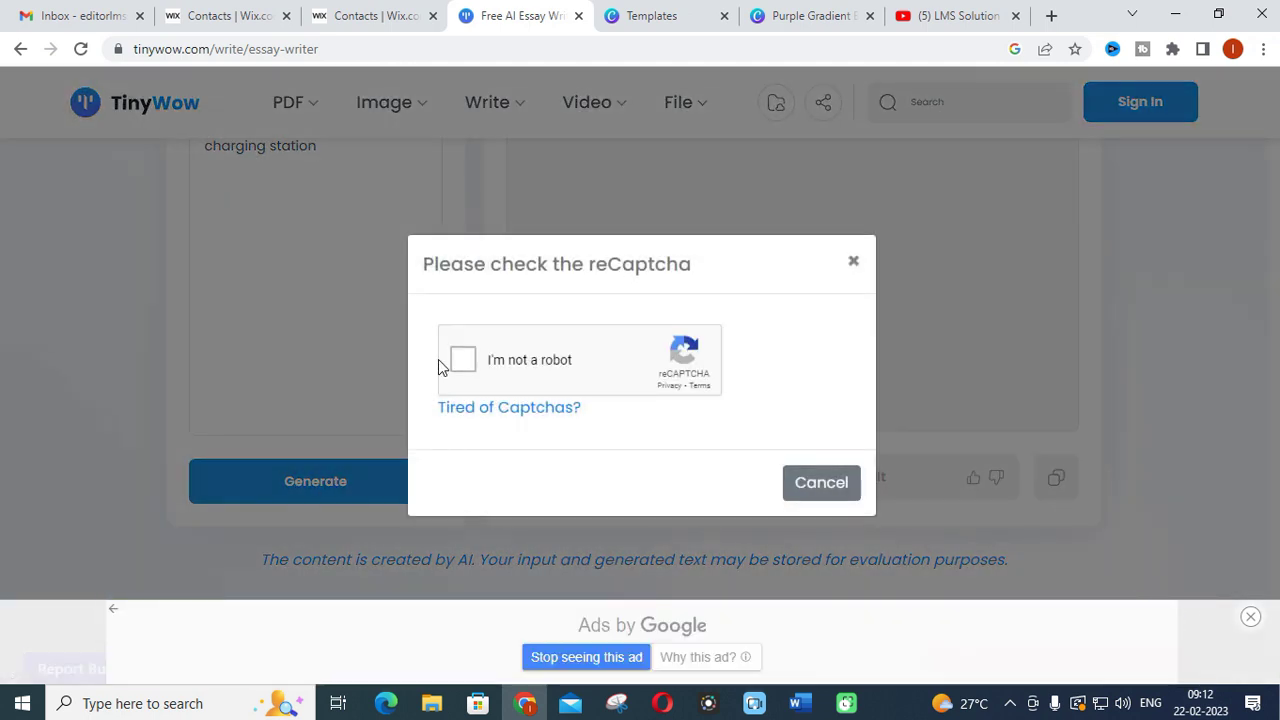
Pass the reCAPTCHA check and read through the generated PV charging-station essay.
click(462, 360)
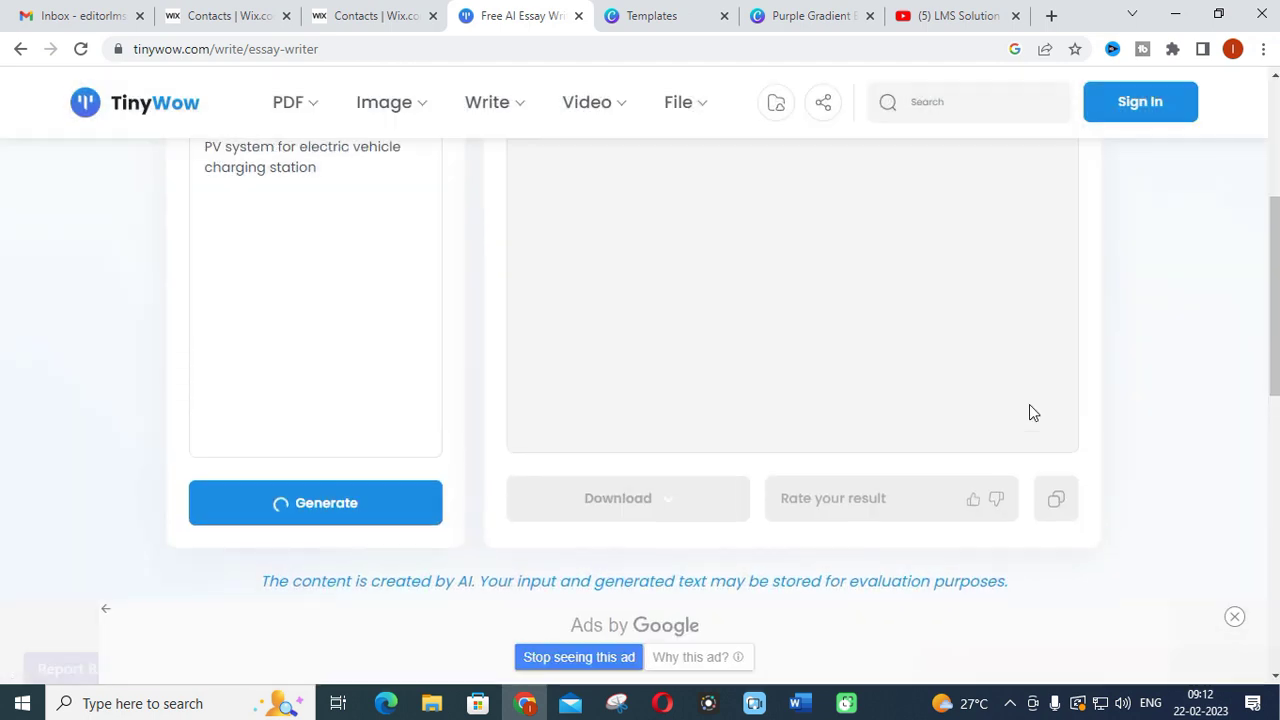
scroll(1143, 394, up, 2)
scroll(1137, 409, down, 1)
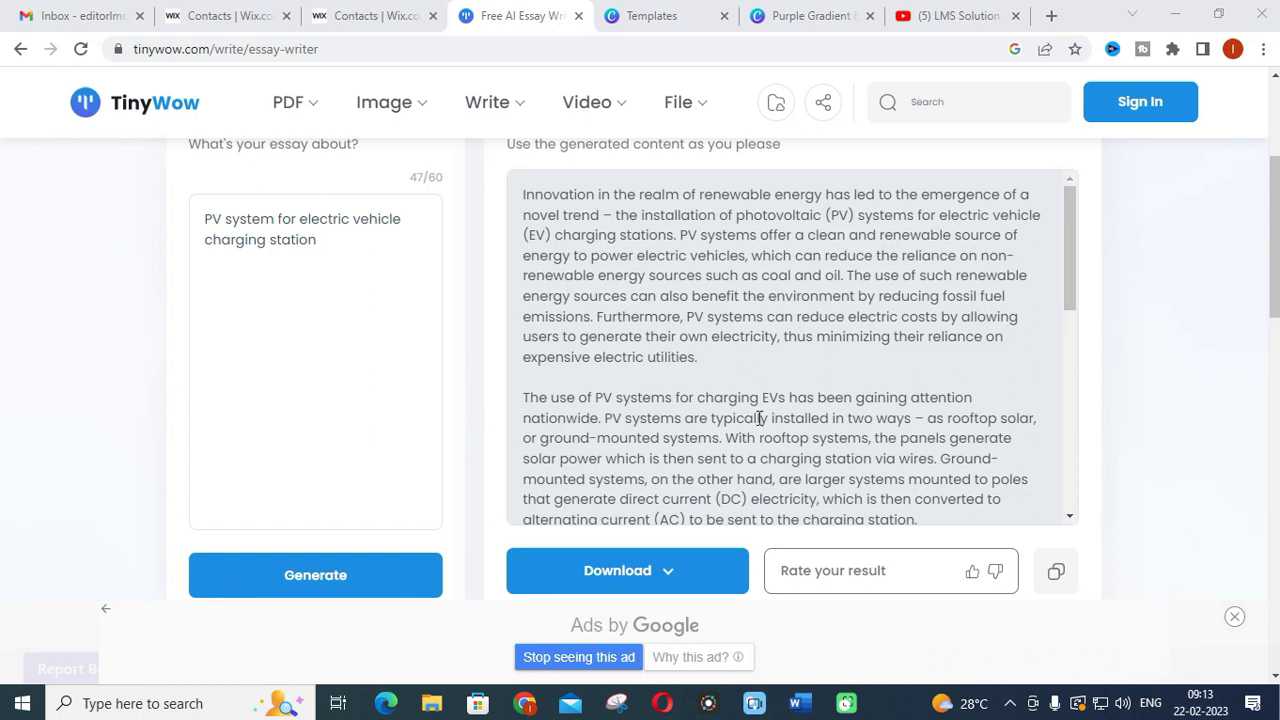
scroll(632, 268, up, 1)
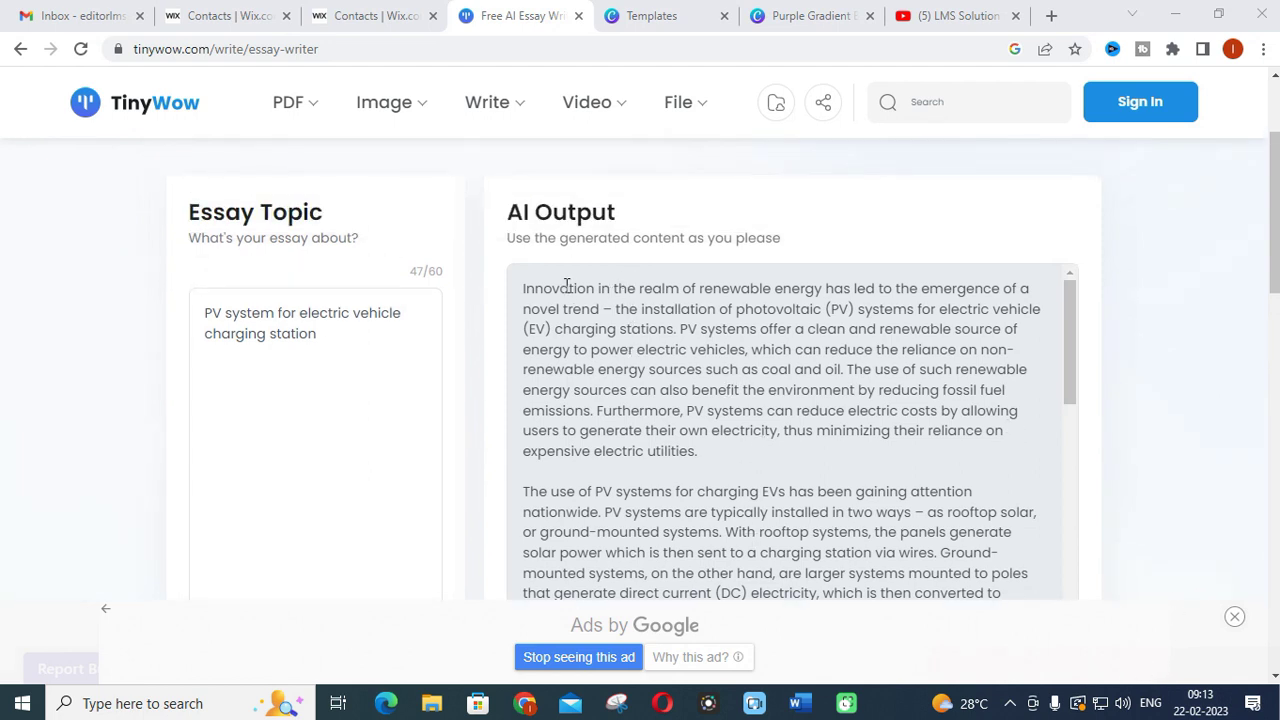
scroll(578, 297, down, 1)
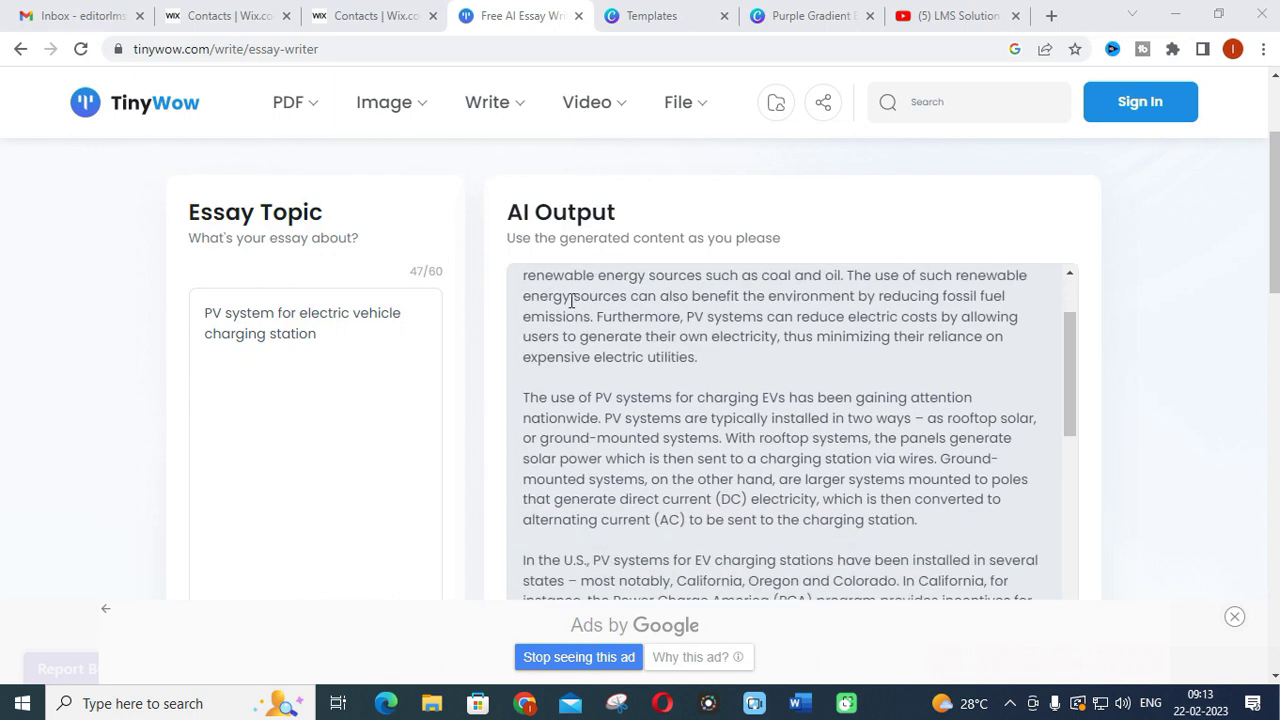
scroll(571, 298, up, 1)
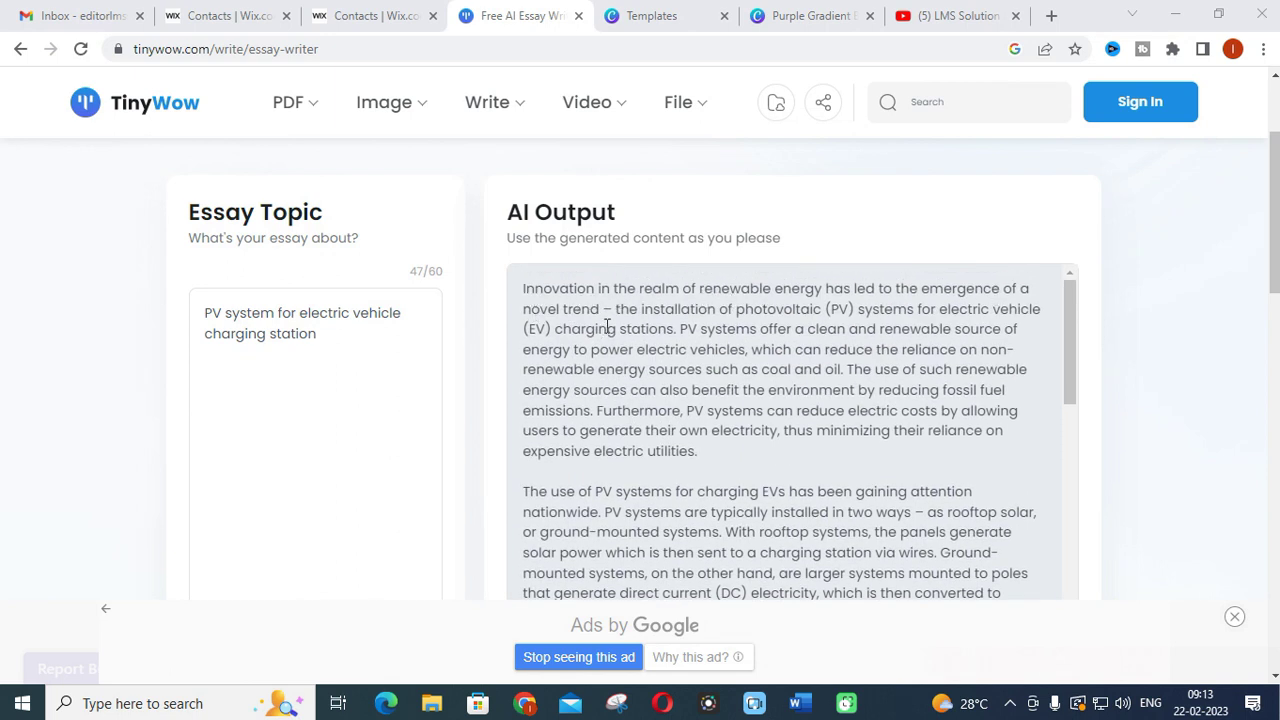
scroll(612, 340, down, 6)
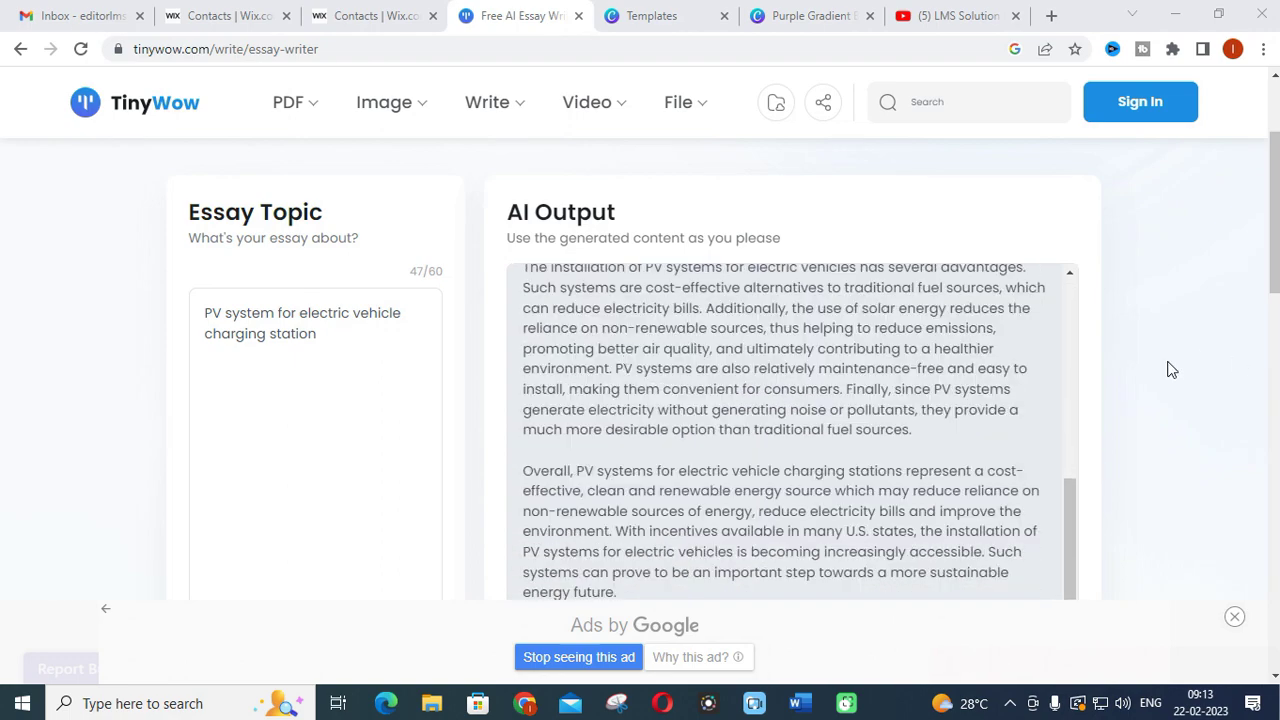
scroll(777, 366, down, 2)
scroll(775, 362, up, 4)
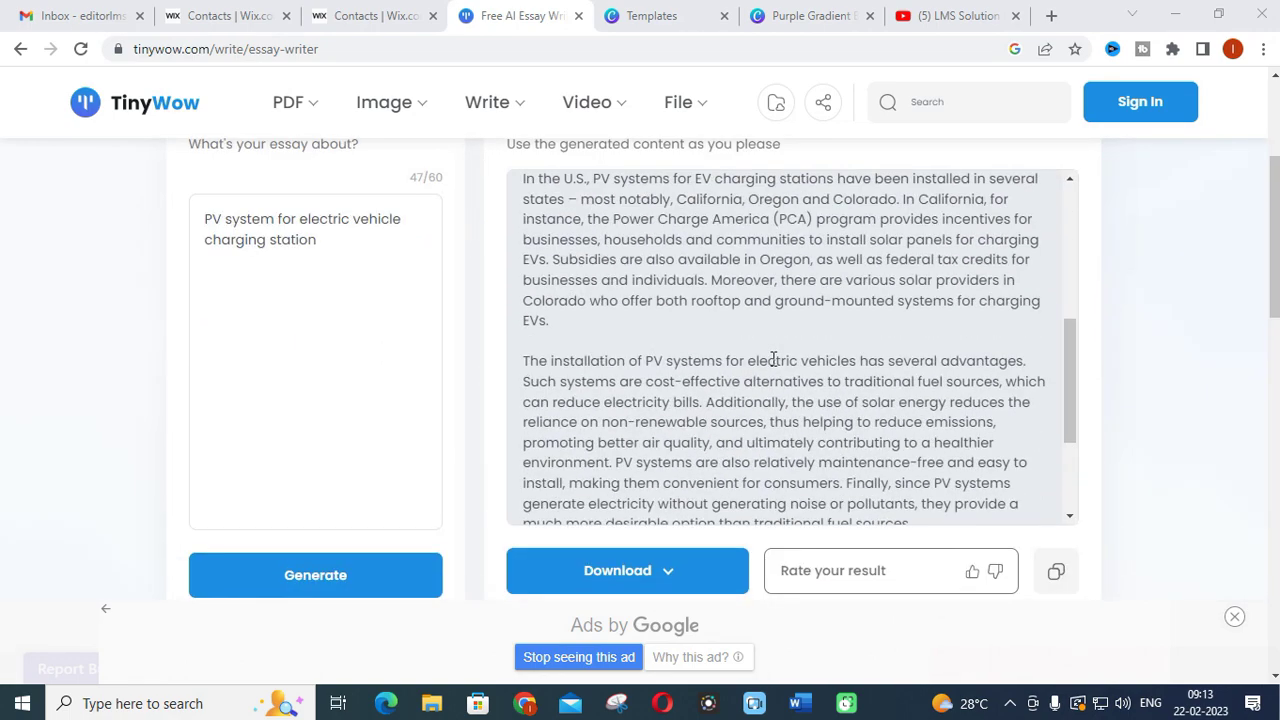
scroll(773, 359, up, 3)
scroll(171, 329, up, 2)
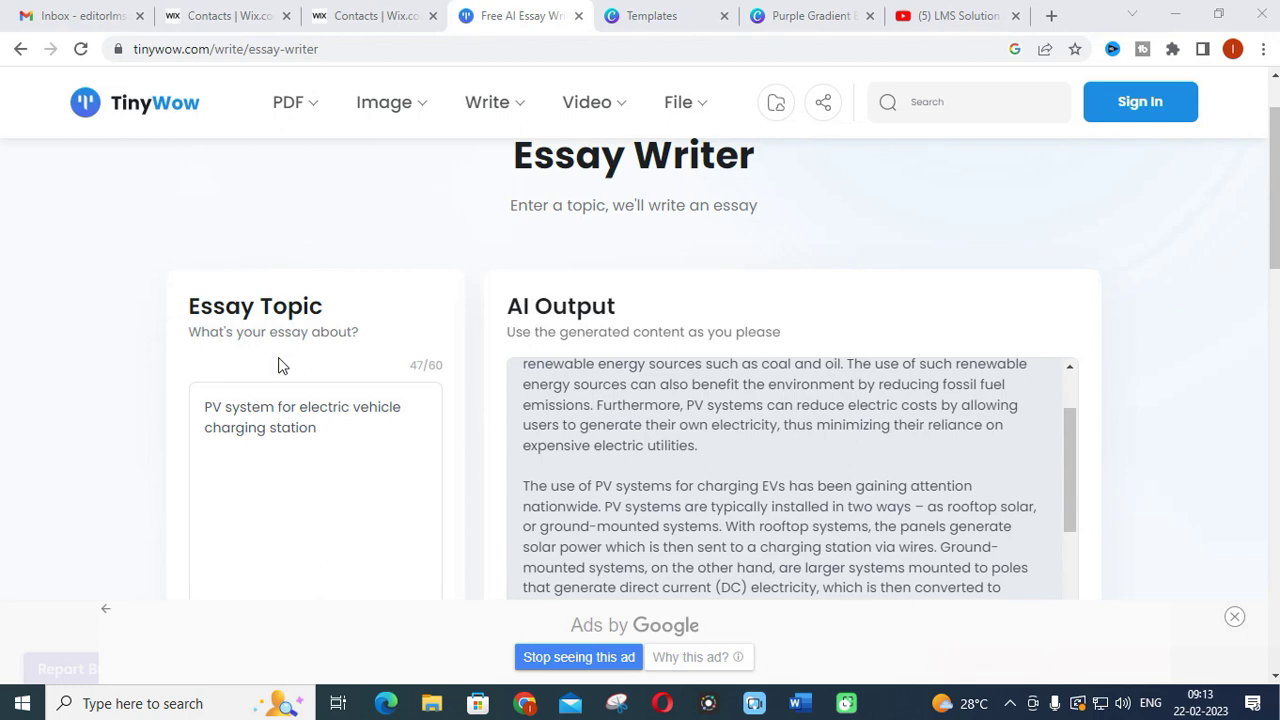
mouse_move(492, 104)
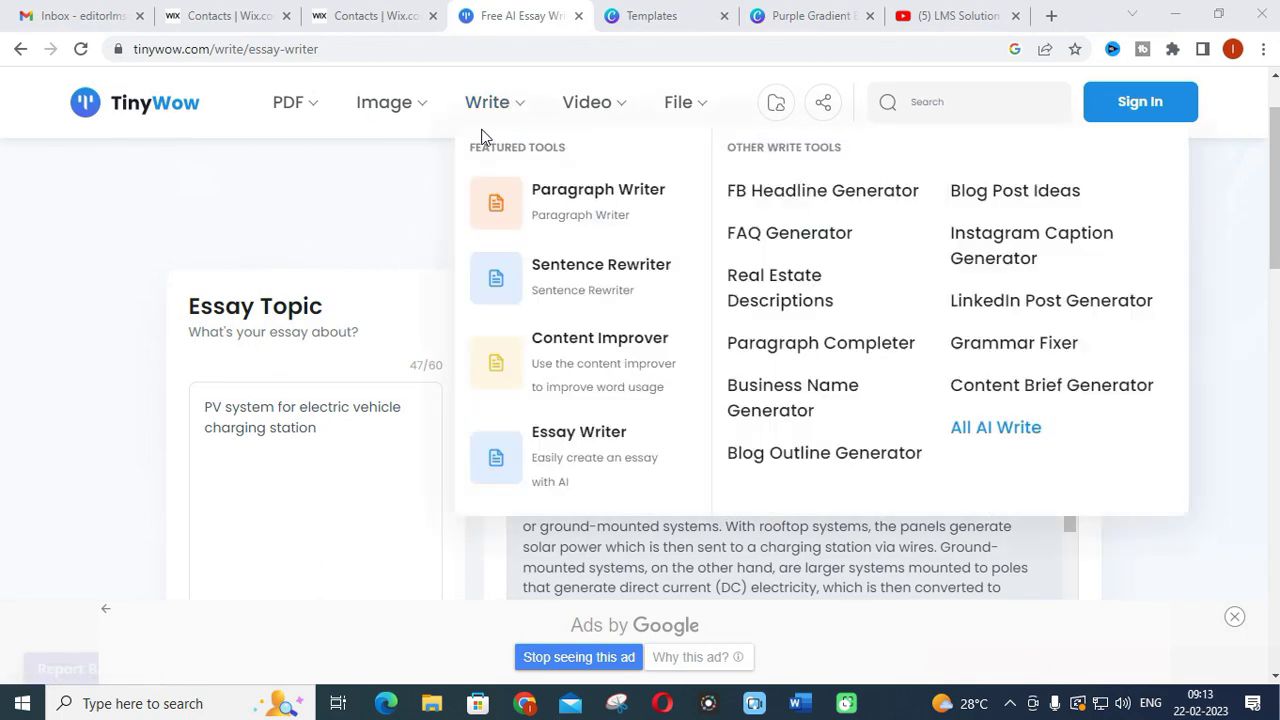
Open Paragraph Writer and generate from the topic 'pv system for electric vehicle charging station'.
click(557, 203)
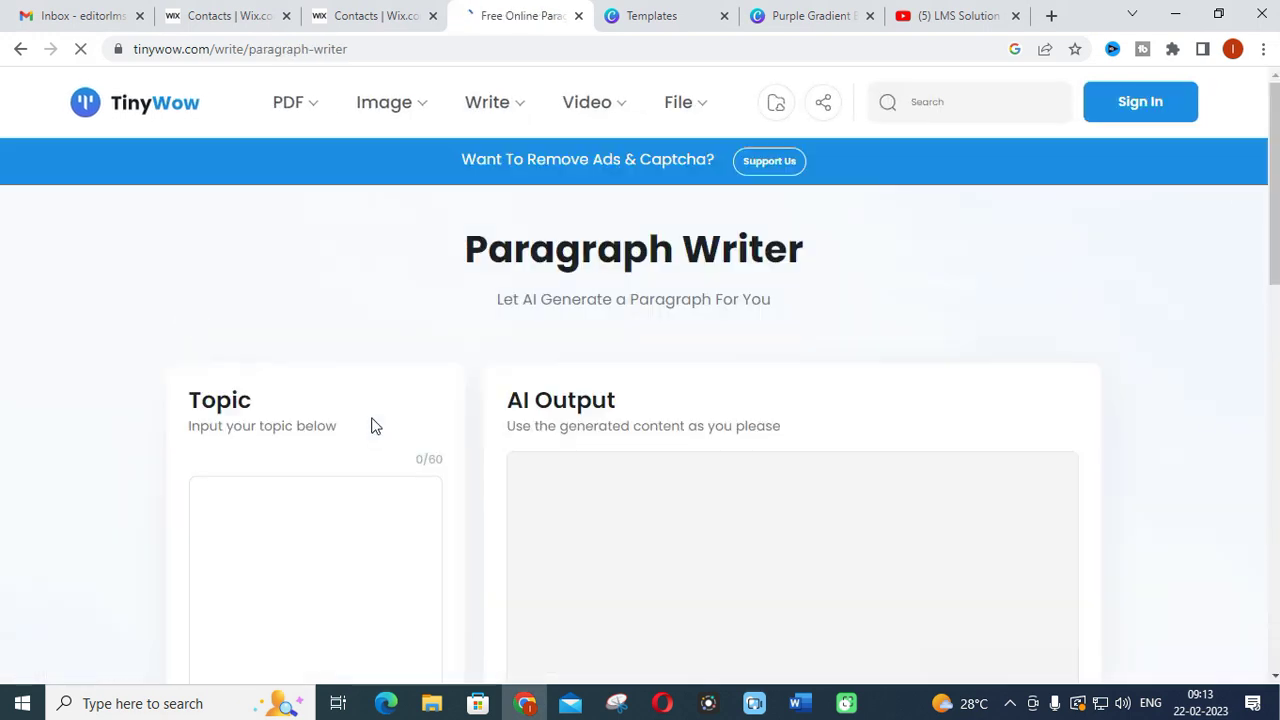
click(283, 514)
text(p)
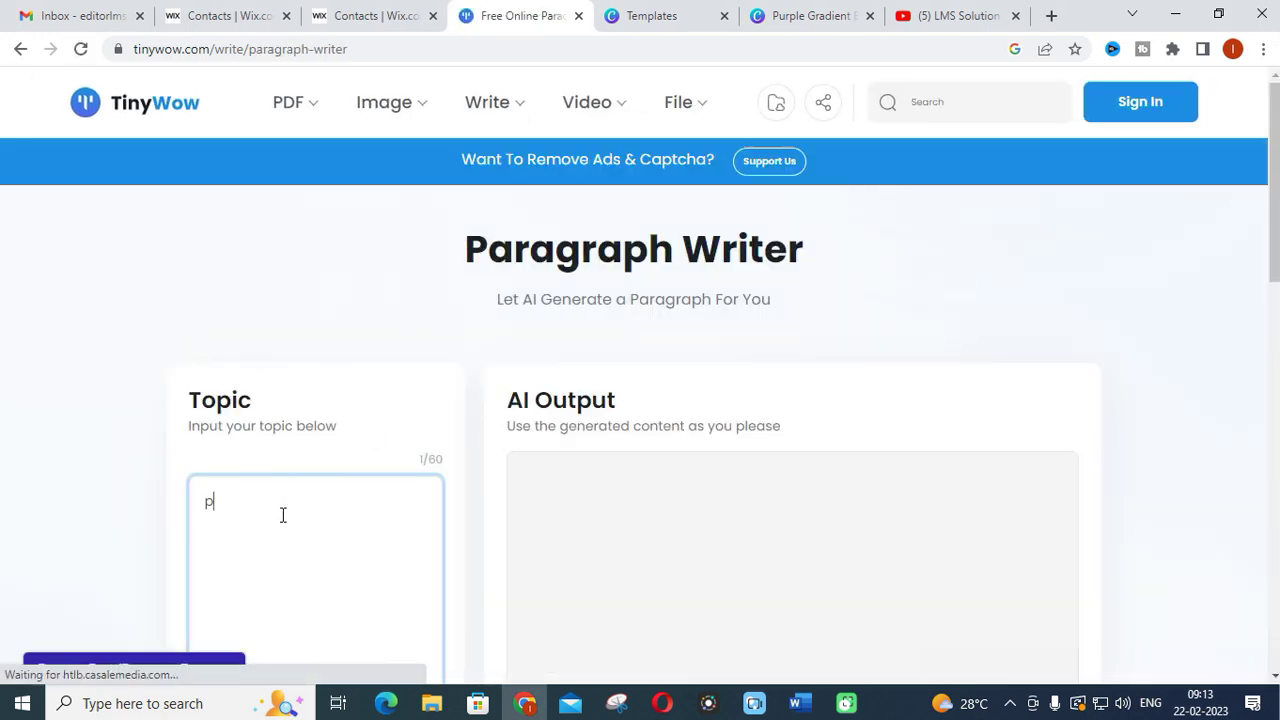
text(v sys)
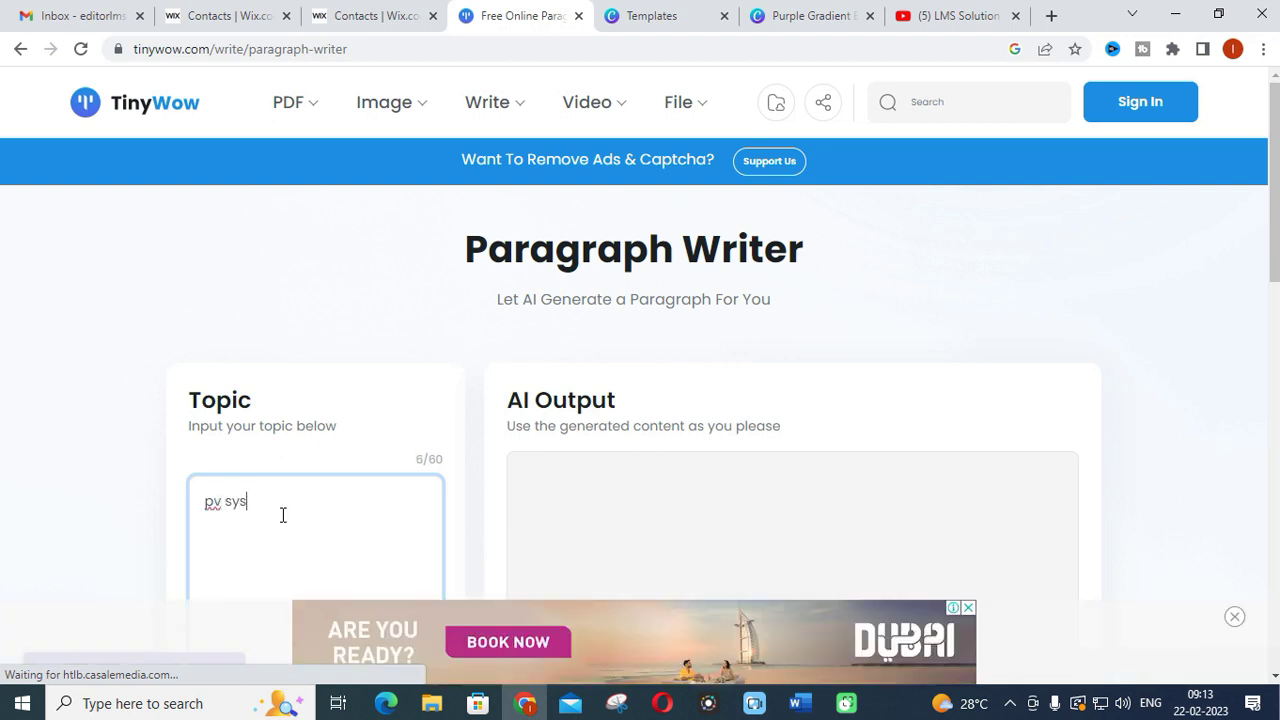
text(tem for electric vehicle charg)
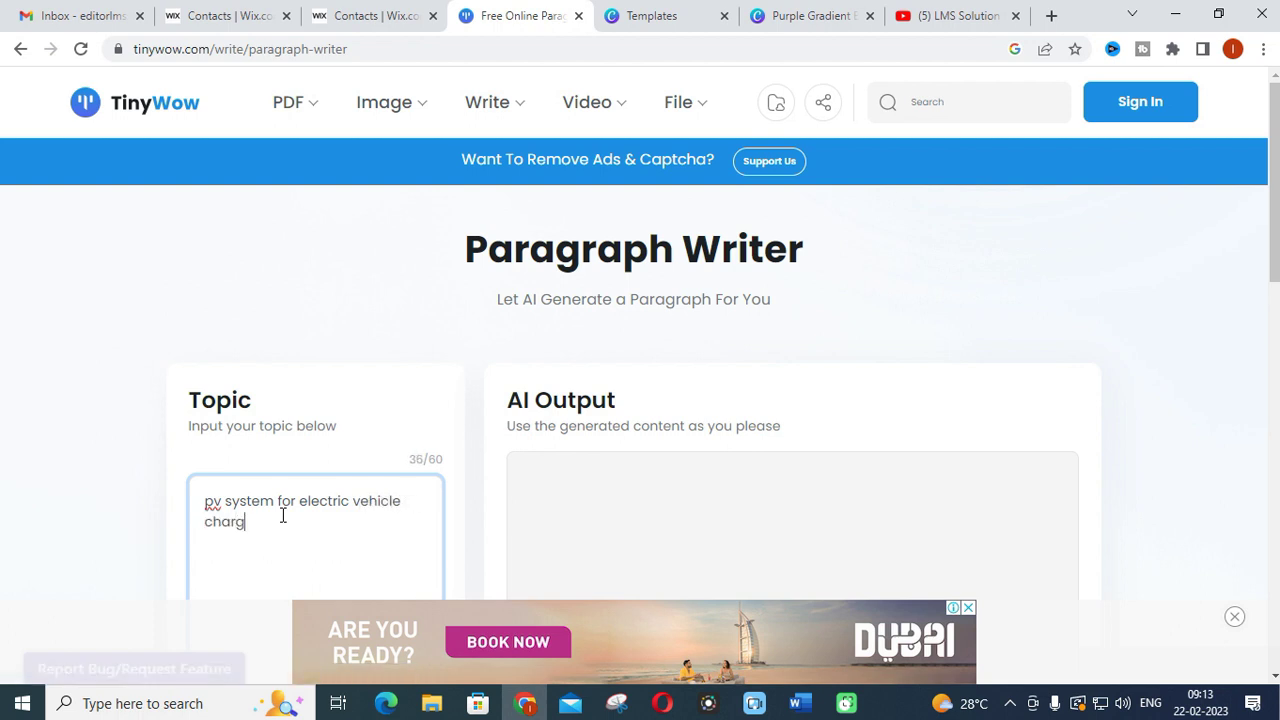
text(ing station)
scroll(286, 509, down, 4)
click(337, 474)
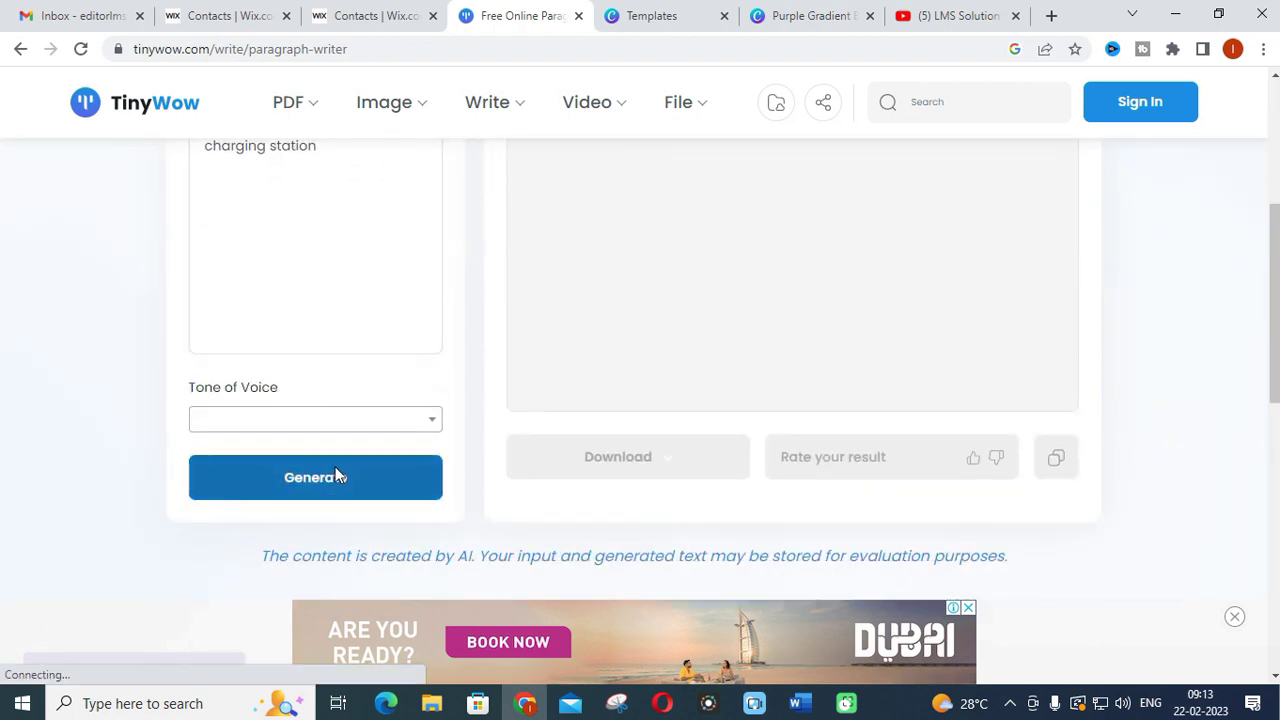
Pass the captcha and scroll up to read the generated paragraph.
click(465, 361)
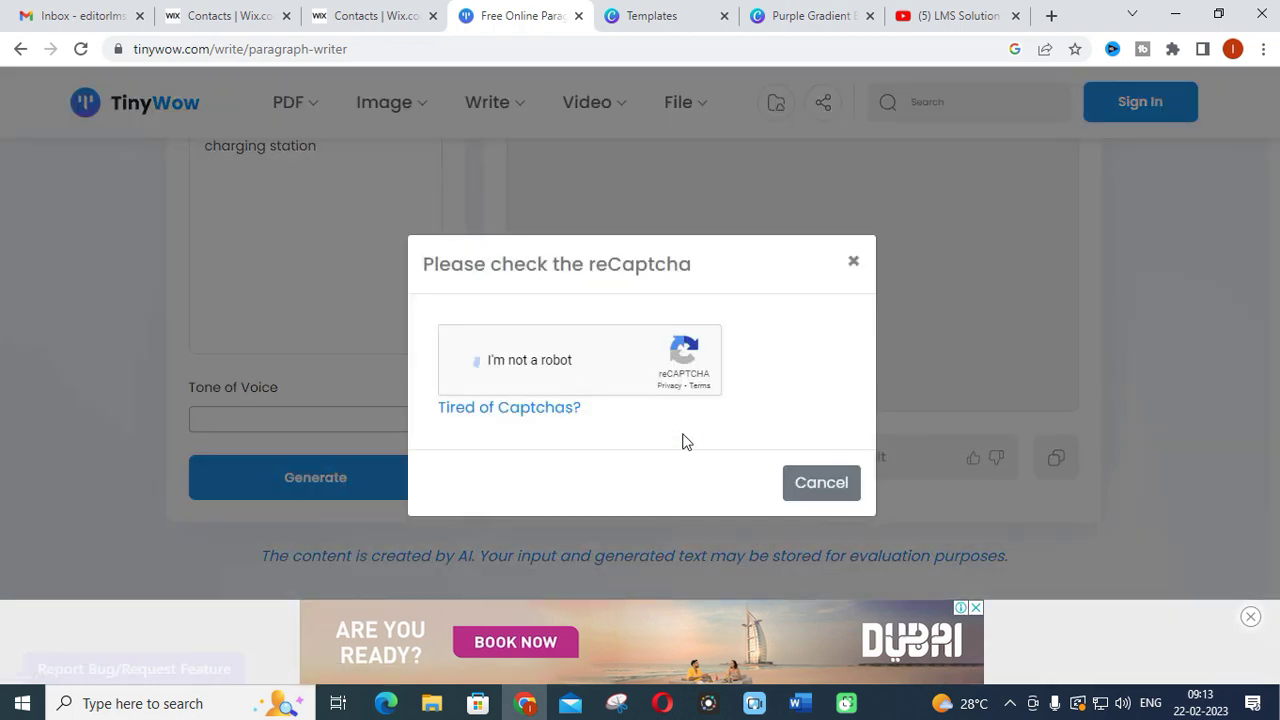
scroll(1060, 520, up, 1)
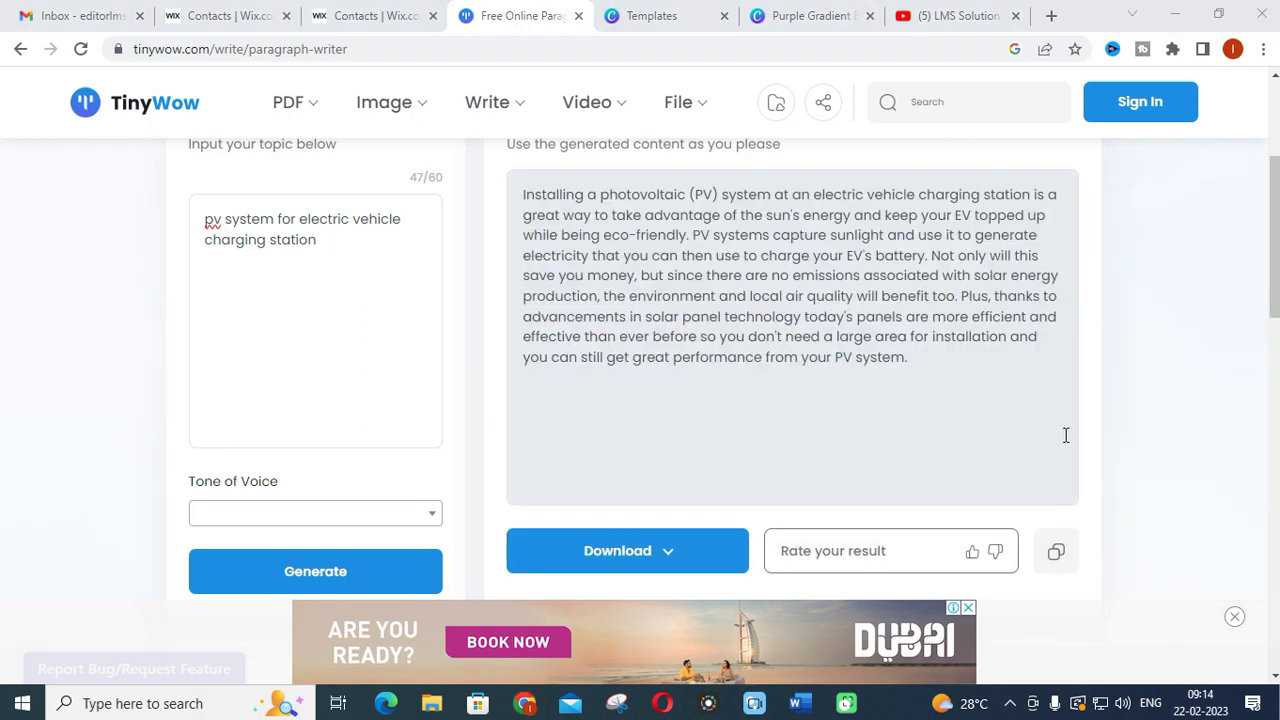
scroll(1050, 432, up, 1)
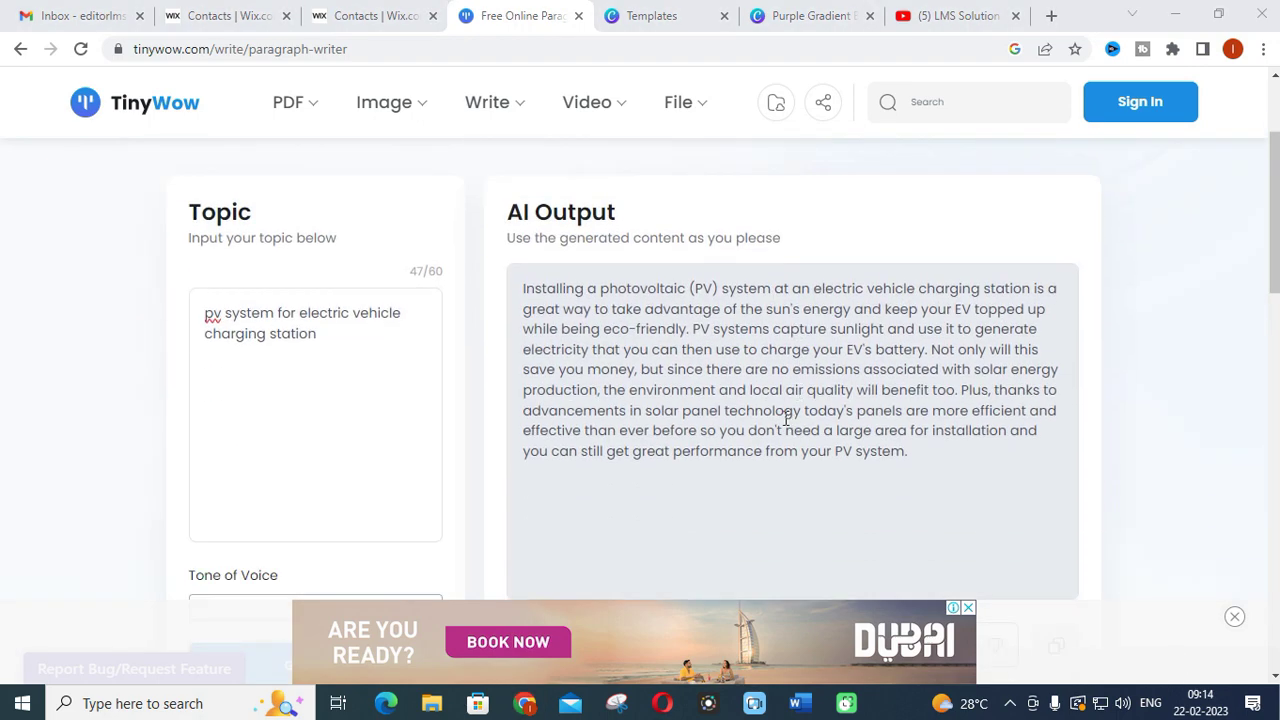
scroll(785, 418, up, 1)
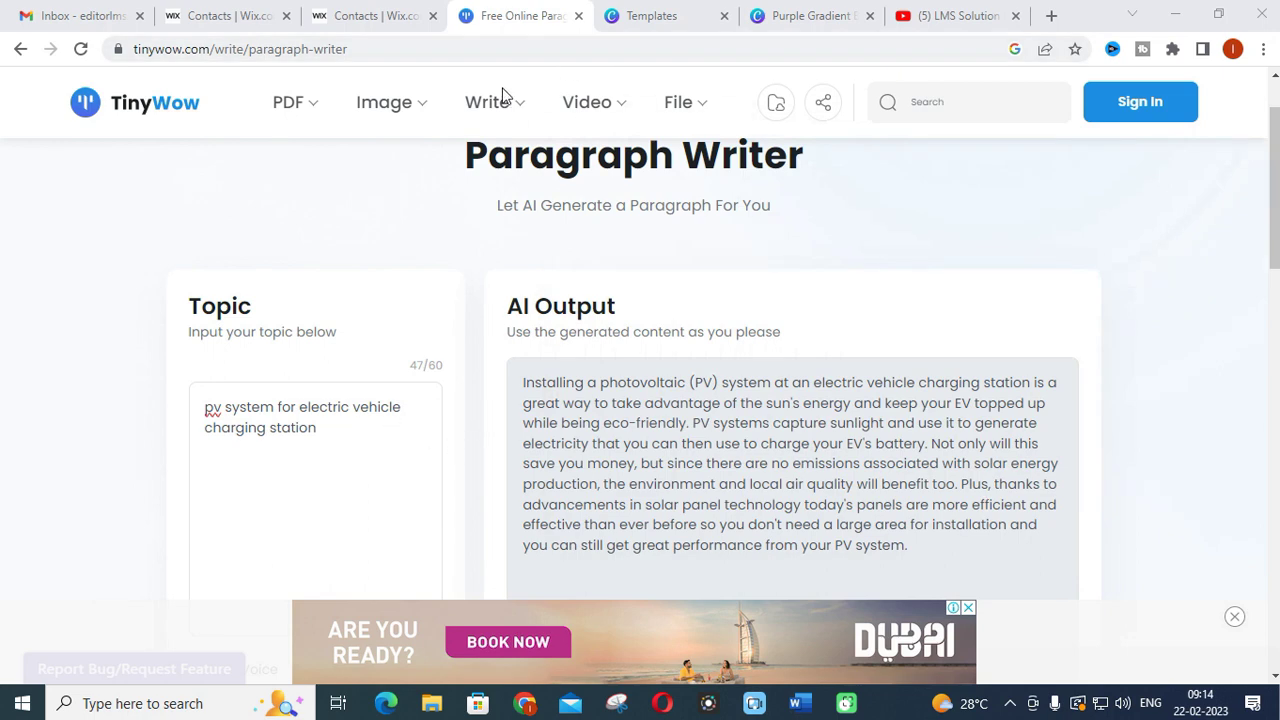
mouse_move(502, 108)
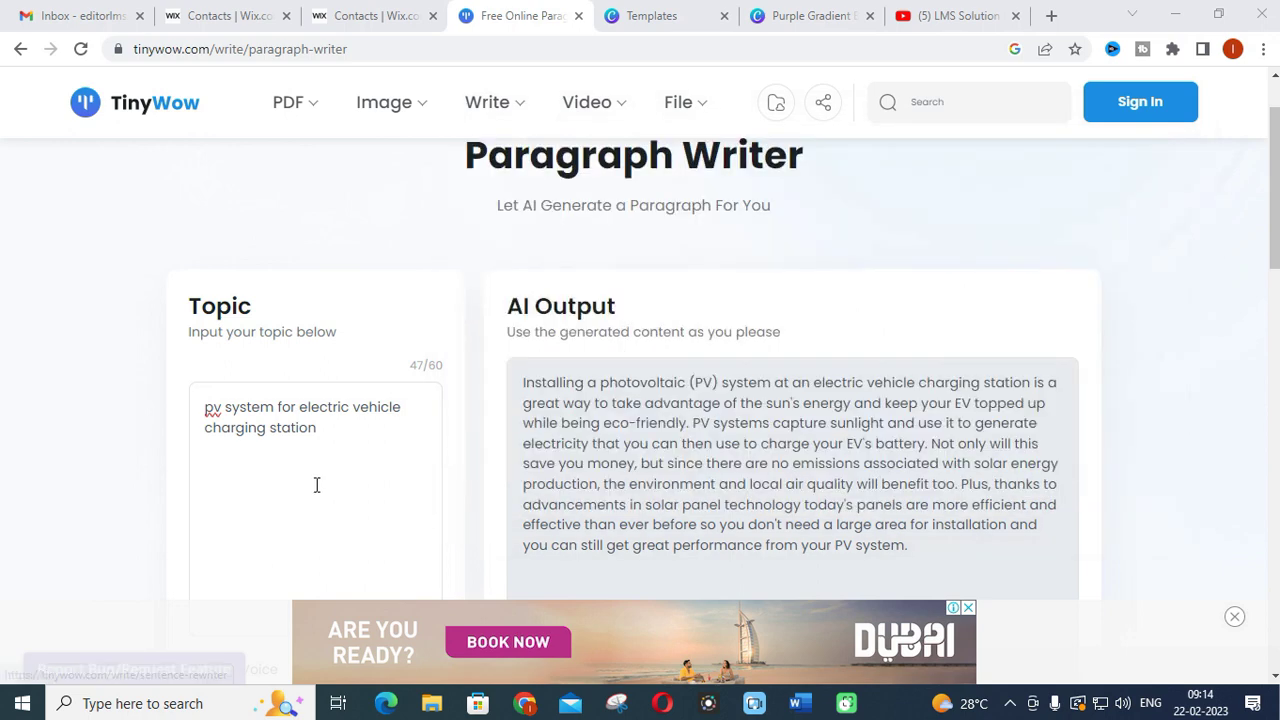
Paste the opening sentence of the BASICS OF PV document into Sentence Rewriter.
click(563, 273)
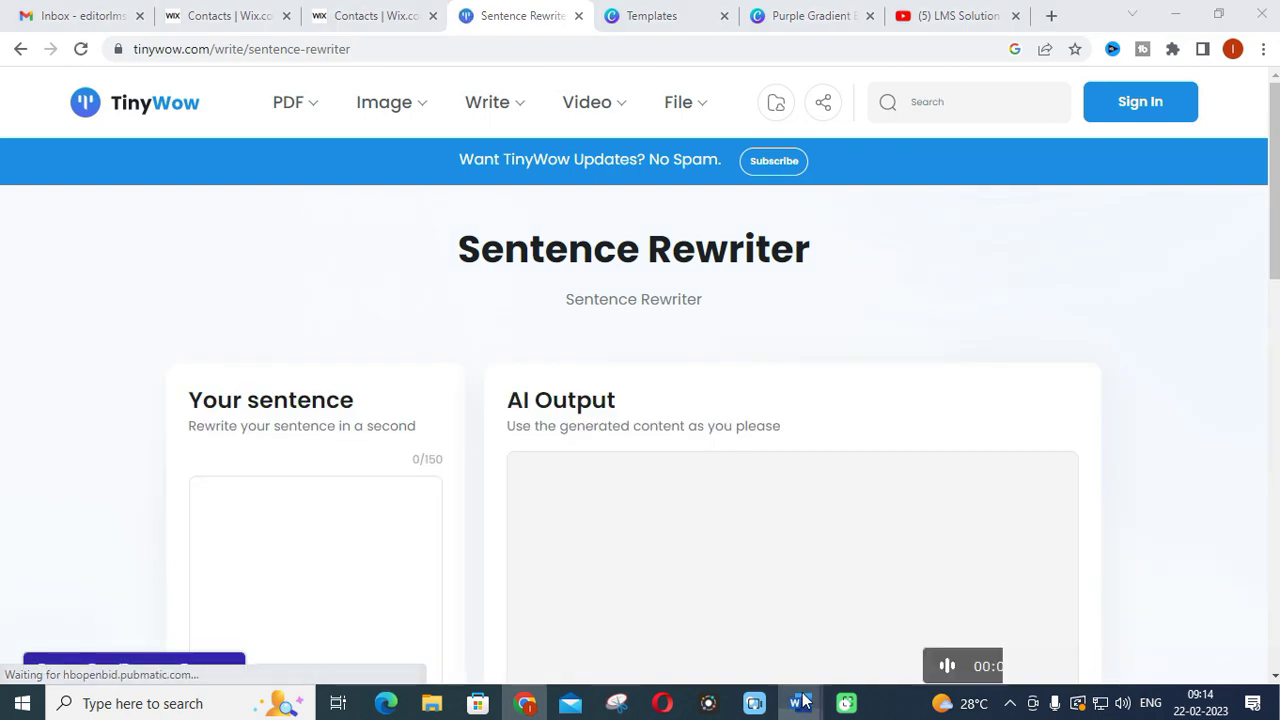
click(697, 615)
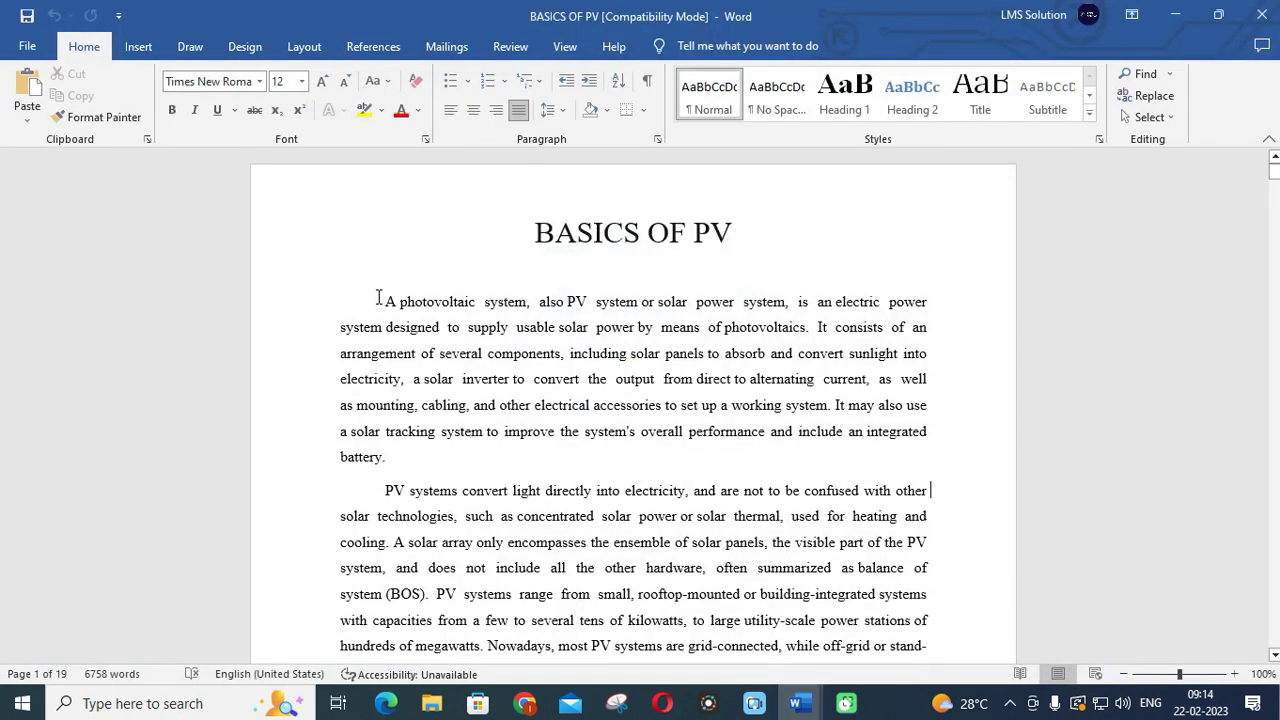
drag(379, 298, 817, 328)
key(ctrl+c)
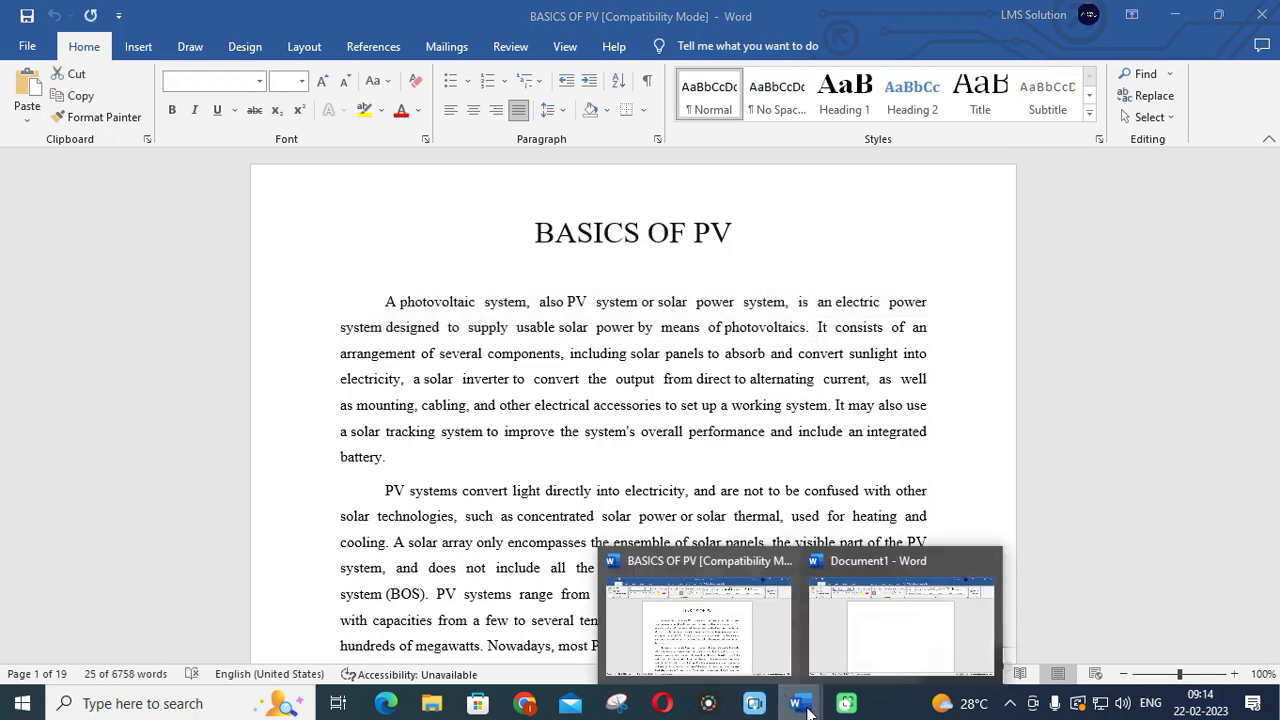
click(525, 703)
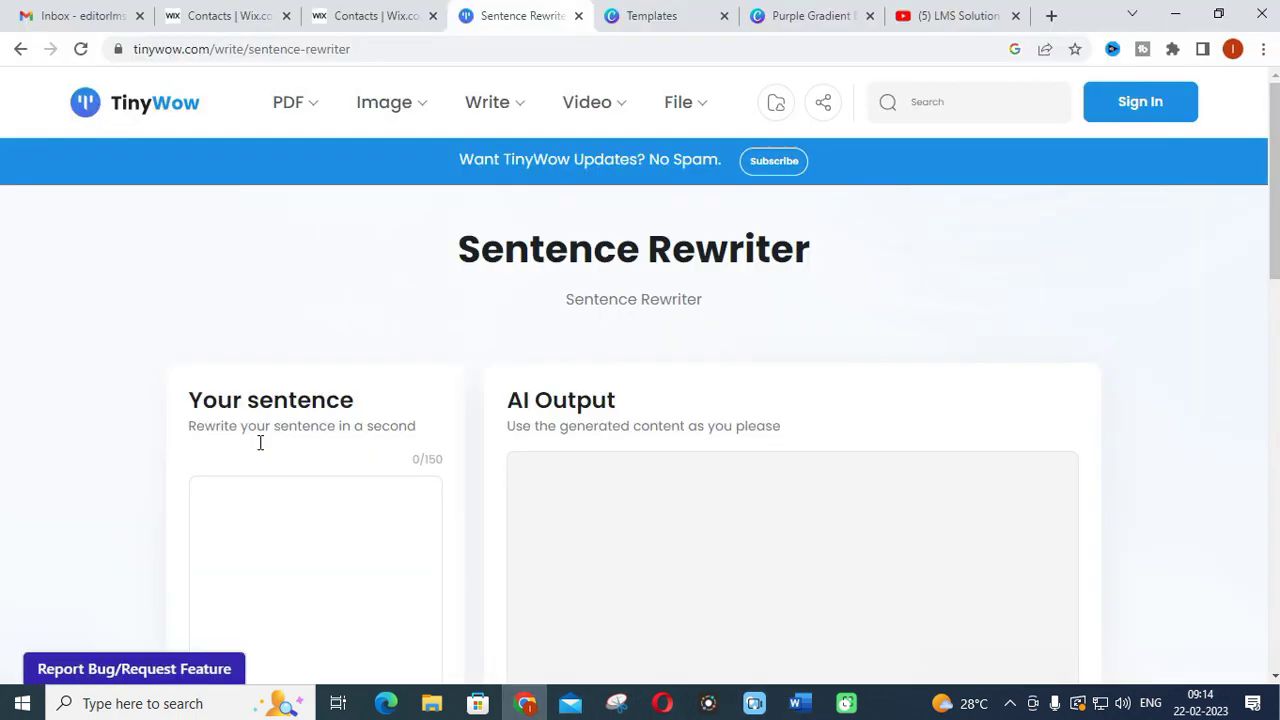
click(226, 520)
key(ctrl+v)
scroll(257, 457, down, 3)
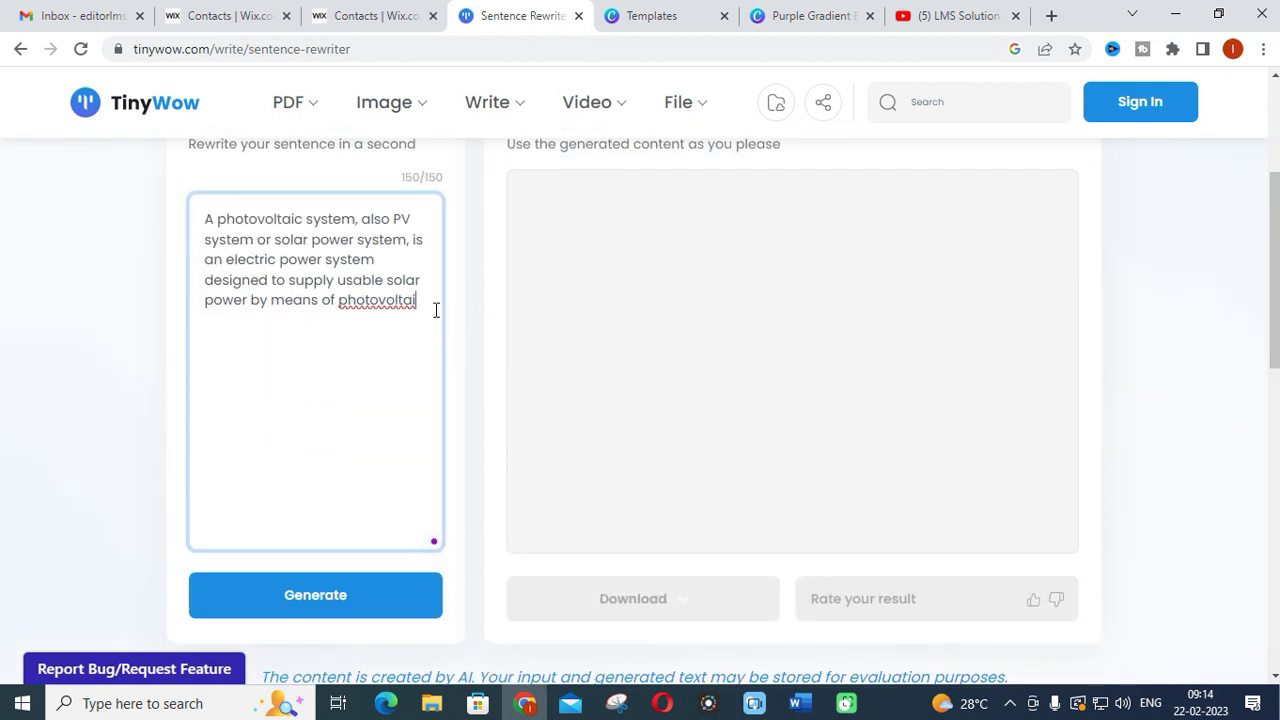
Generate rewrites of the pasted PV sentence, pass the captcha, and review the seven results.
click(331, 594)
click(463, 359)
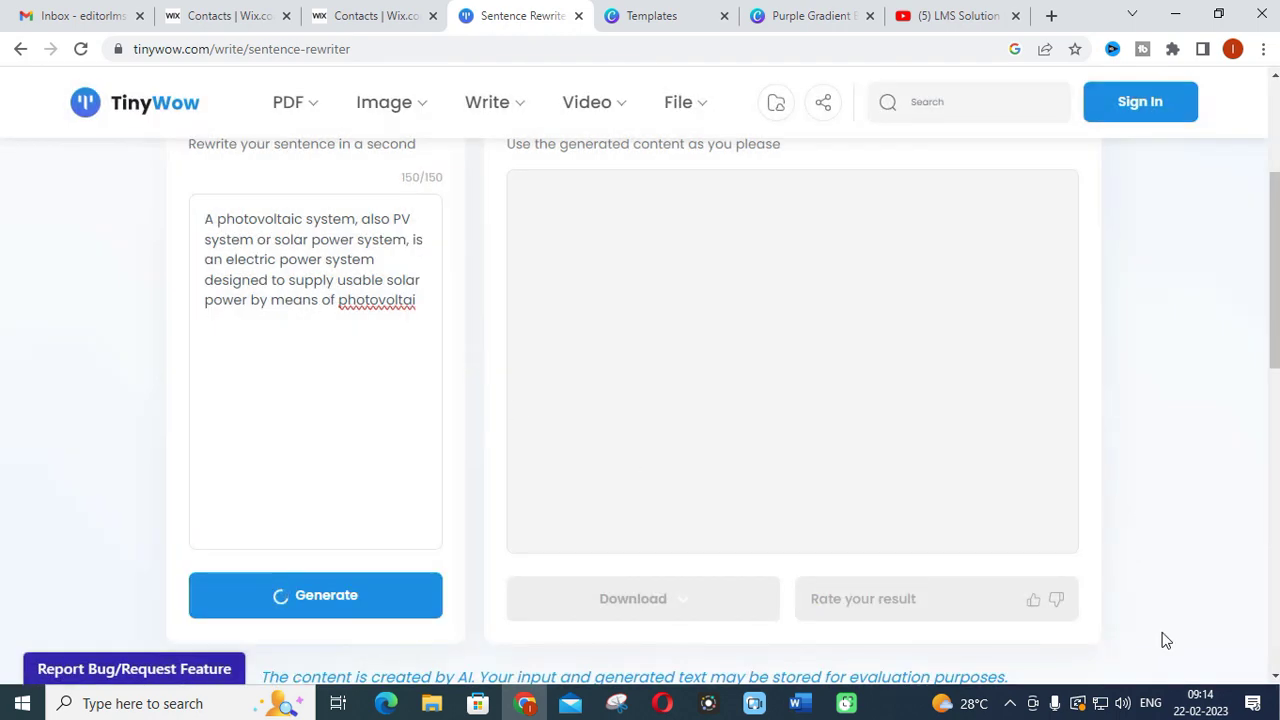
scroll(1166, 449, up, 2)
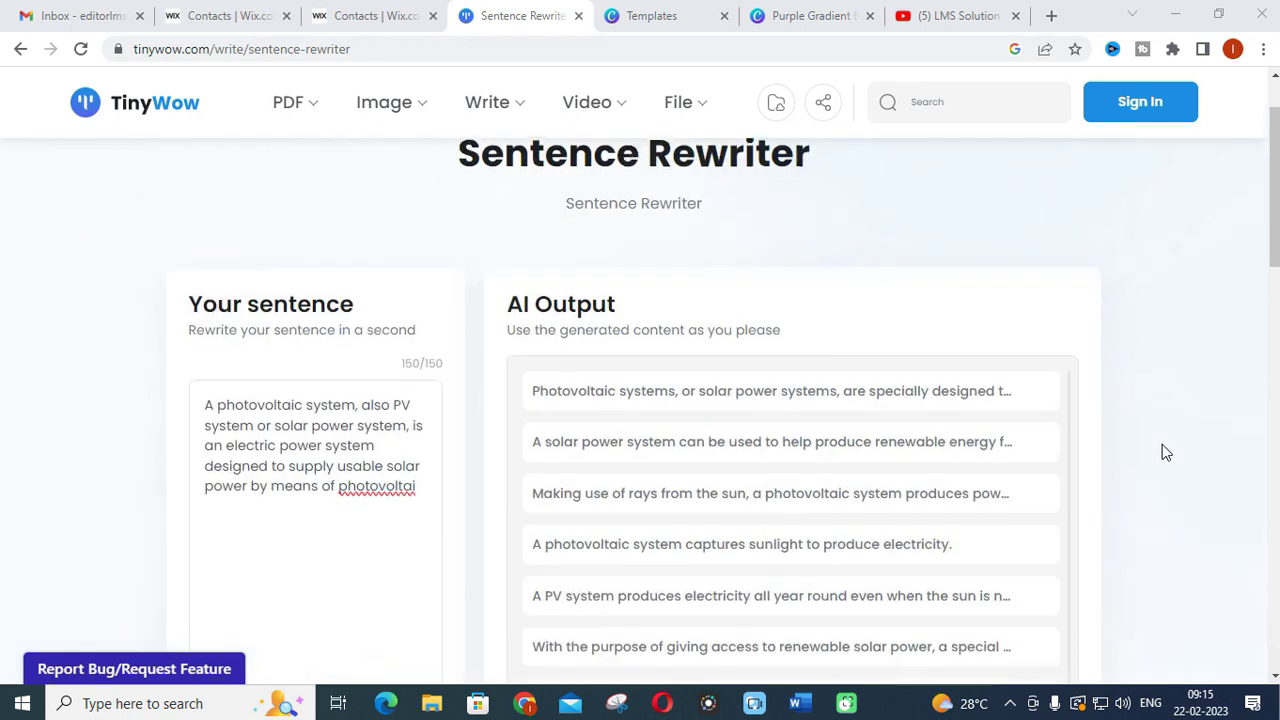
scroll(1160, 454, down, 1)
scroll(1139, 457, down, 1)
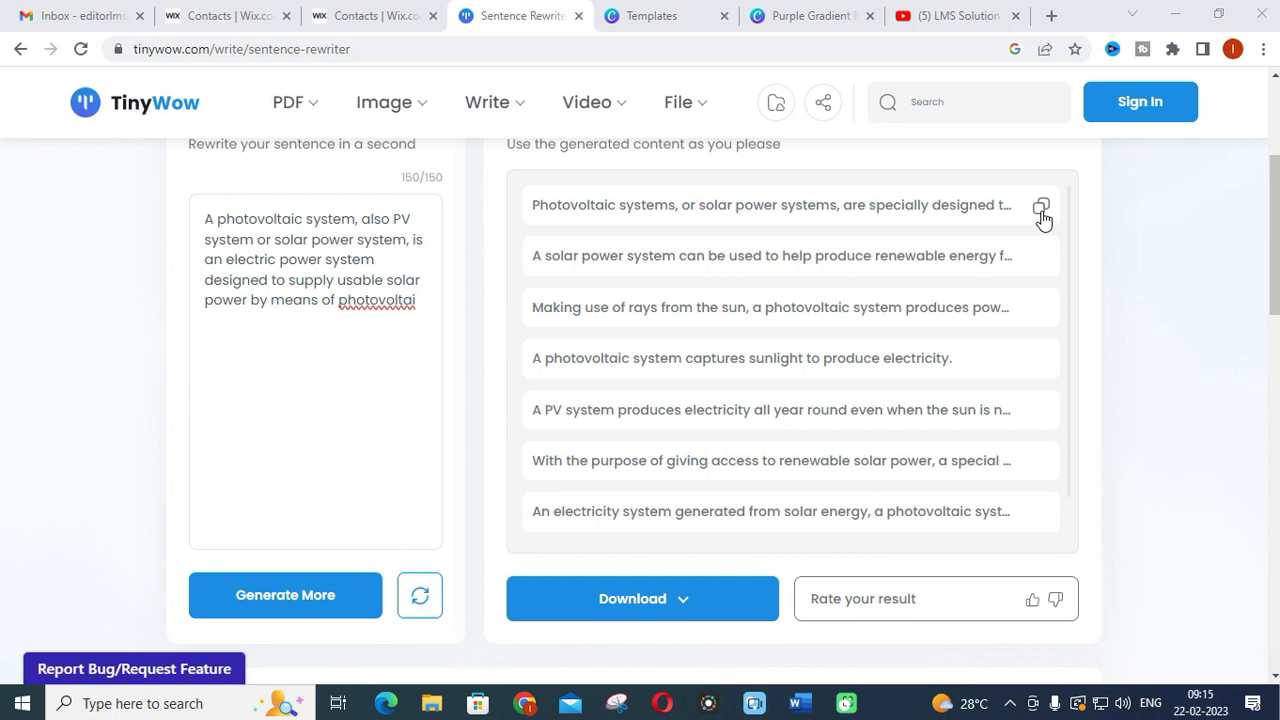
Copy the first rewritten sentence and paste it into the blank Document1 in Word.
click(1042, 212)
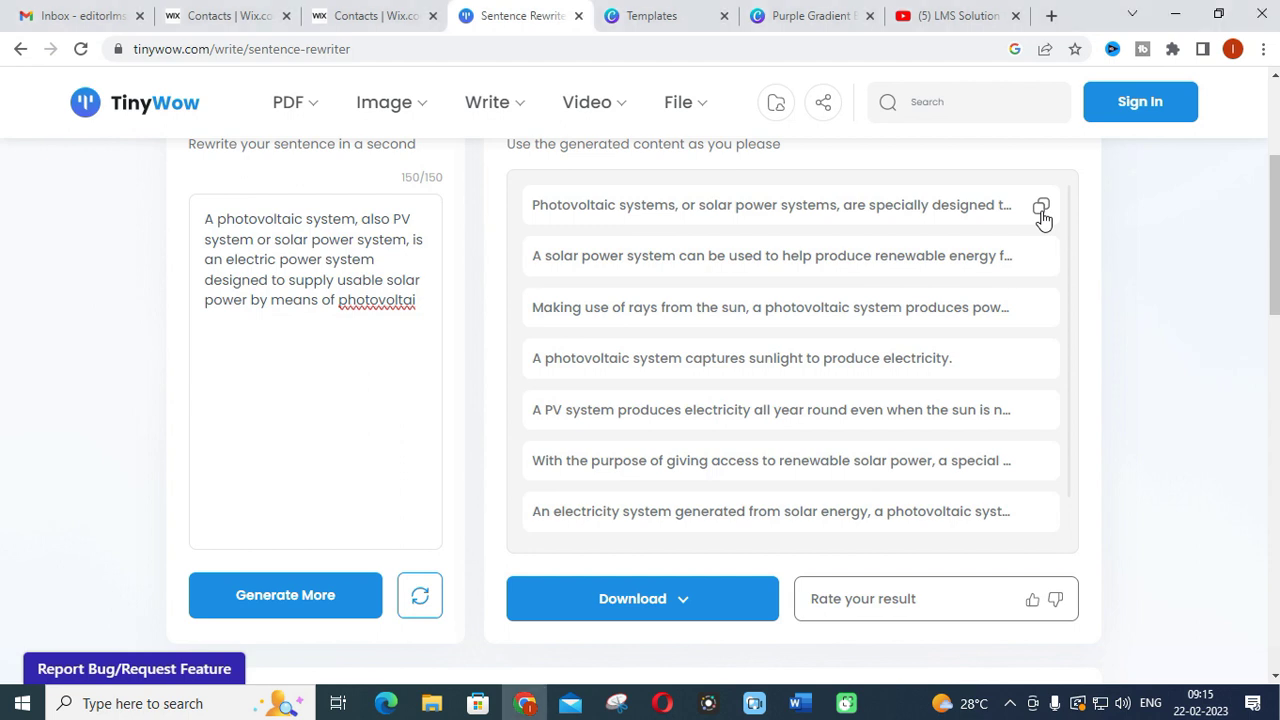
right_click(1042, 214)
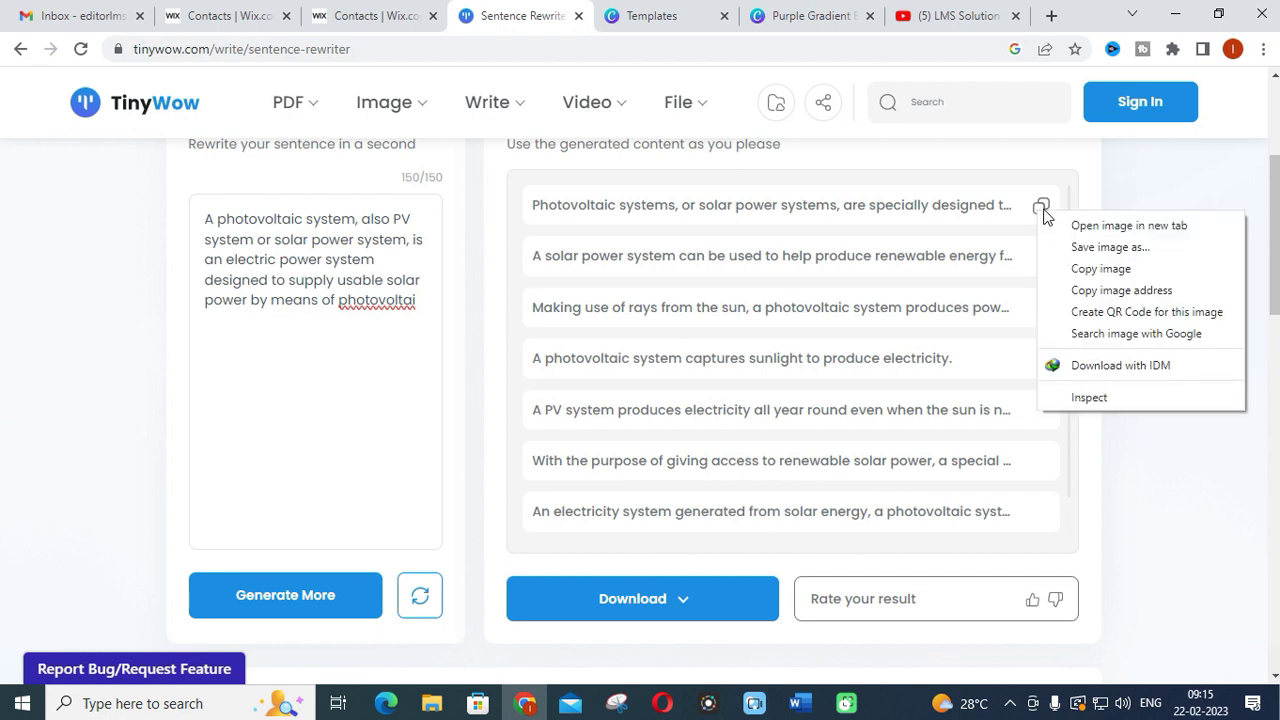
click(1043, 214)
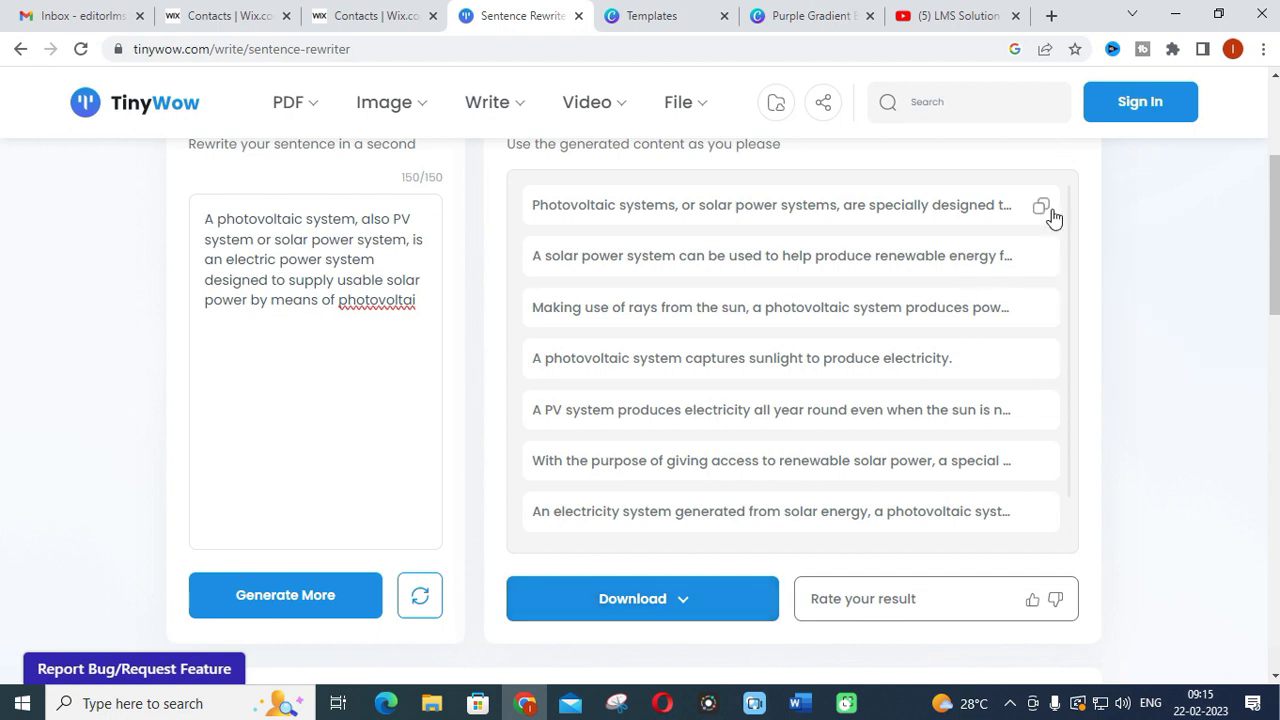
click(800, 703)
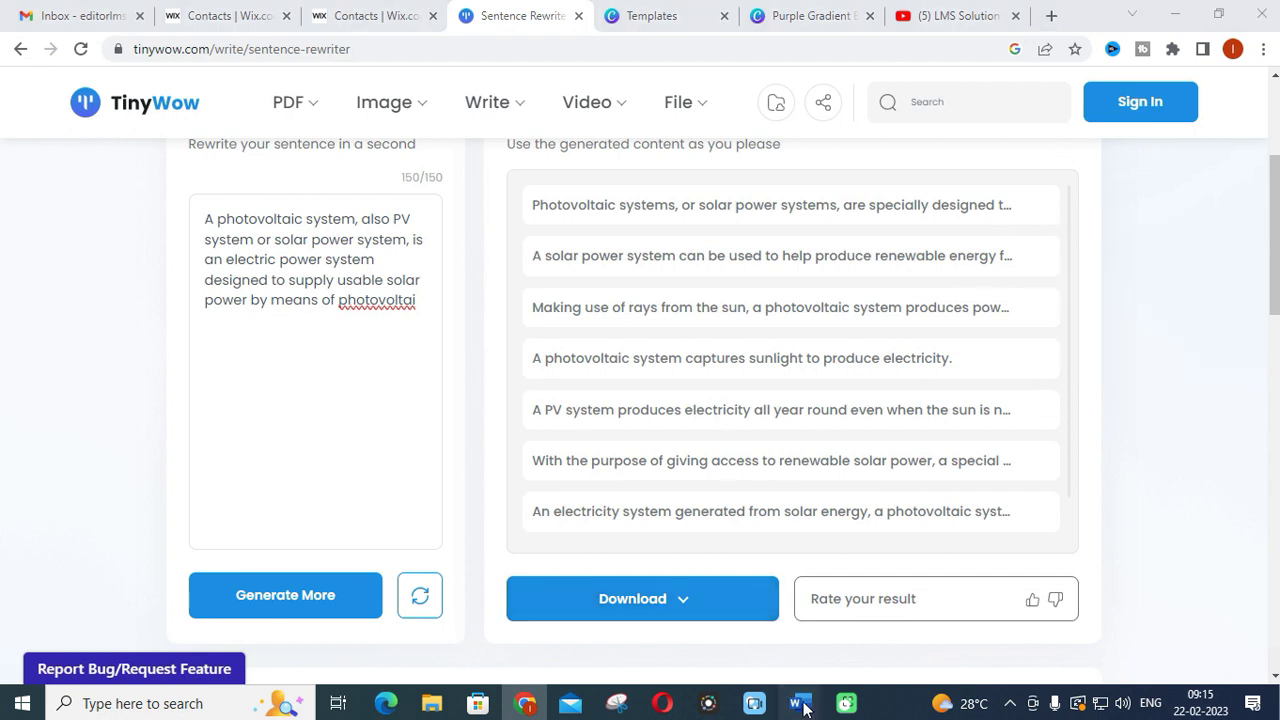
click(870, 614)
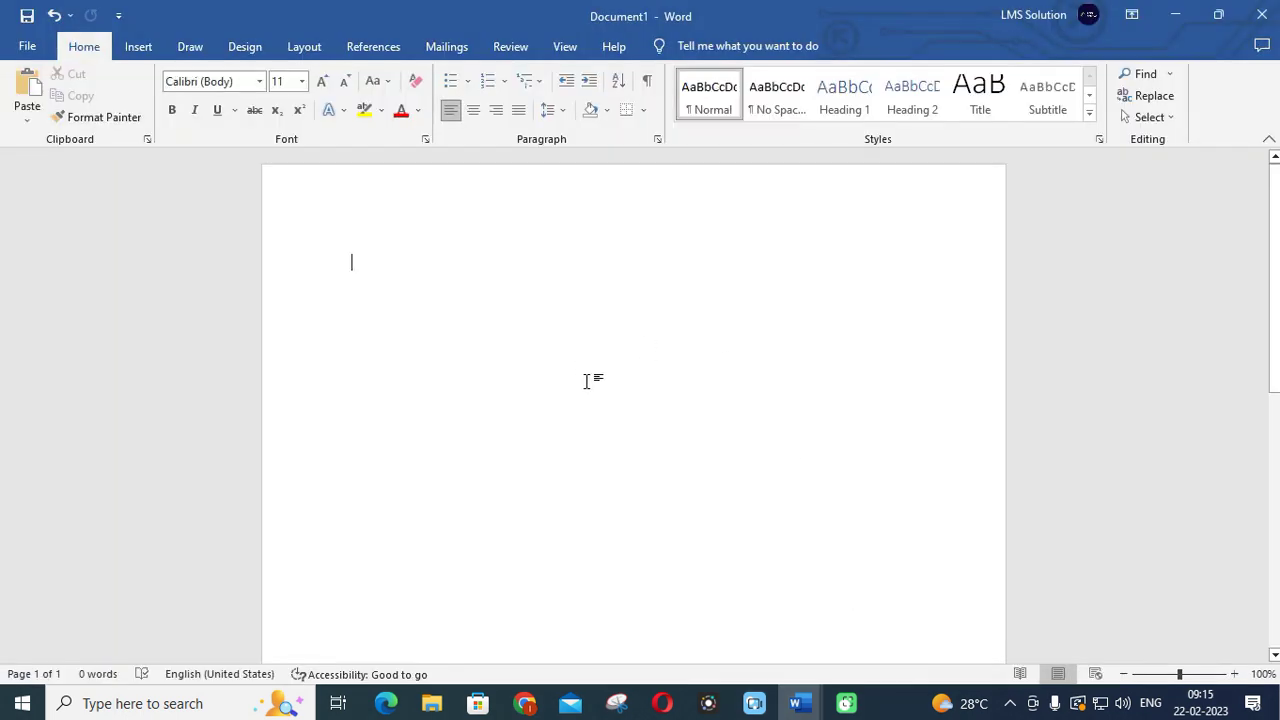
key(ctrl+v)
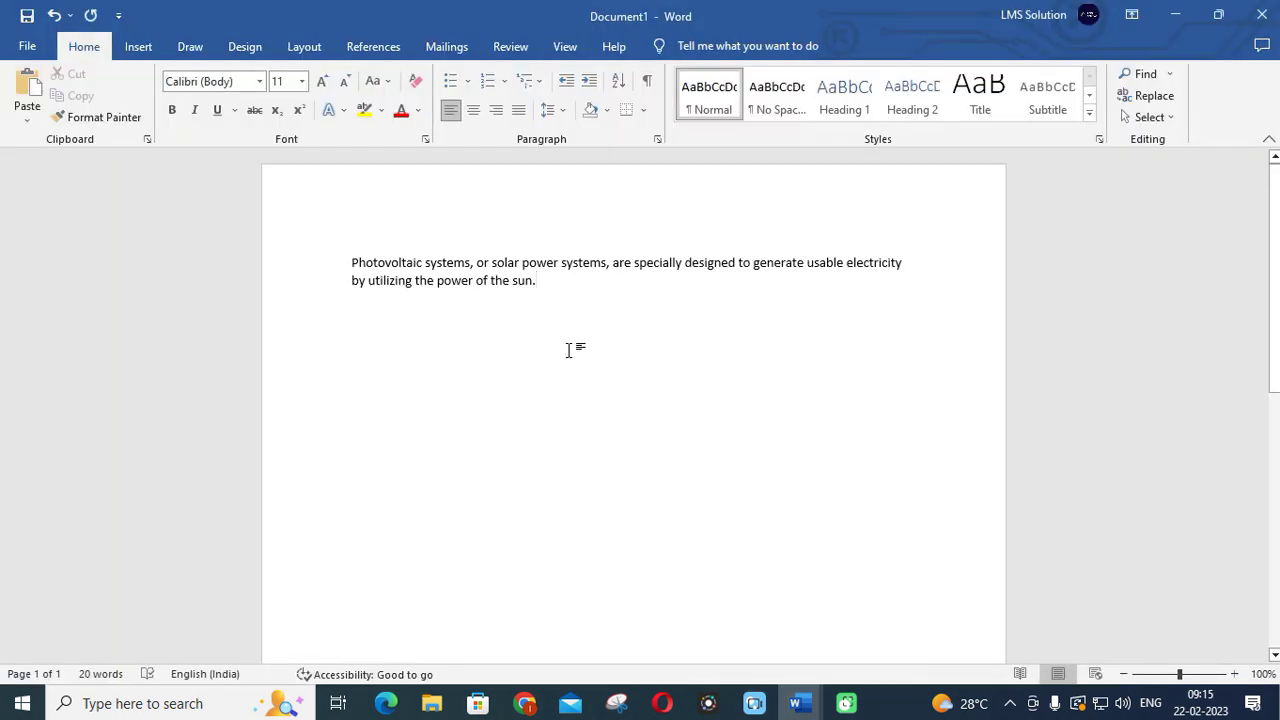
Copy the second rewritten sentence and paste it below the first in Document1.
click(525, 703)
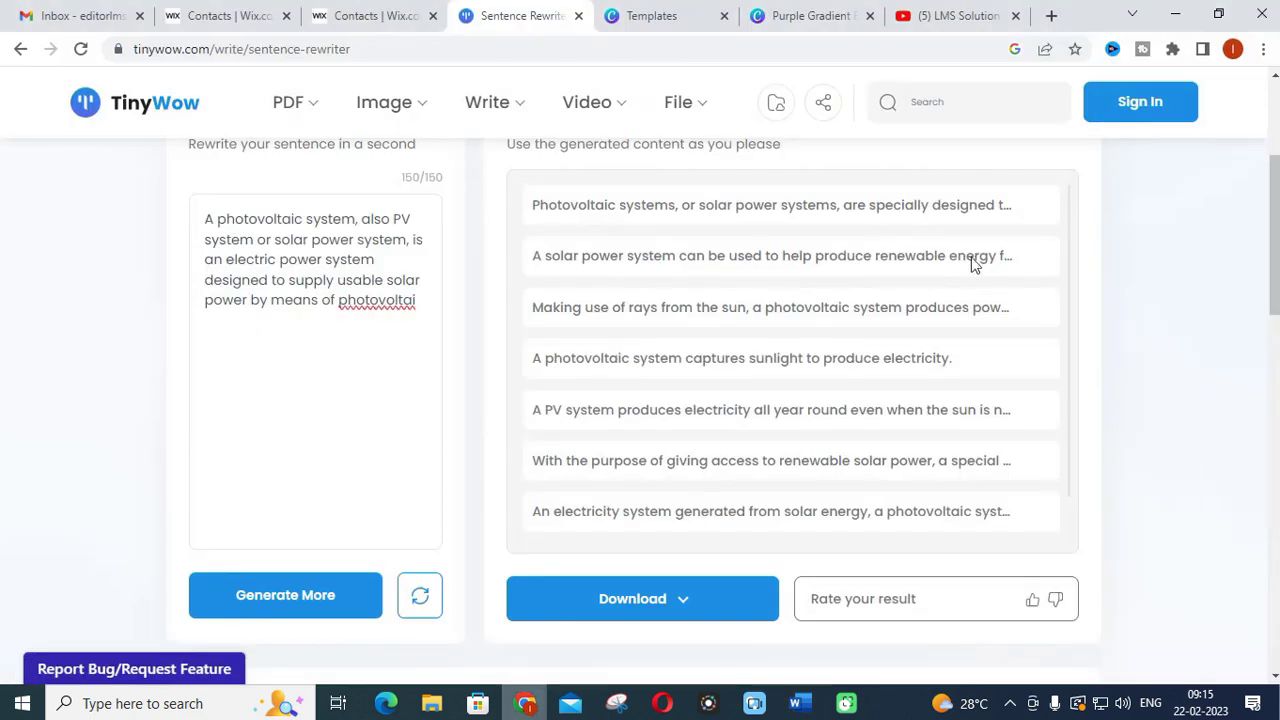
click(1040, 260)
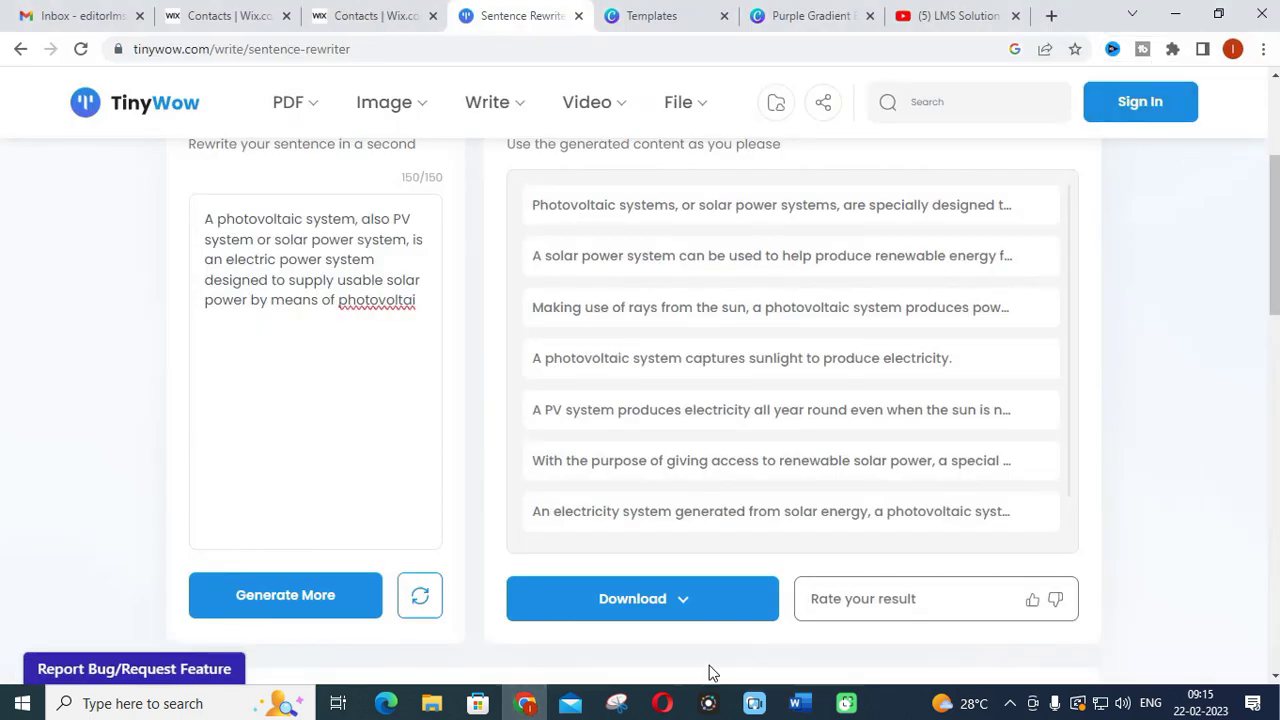
mouse_move(800, 703)
click(943, 600)
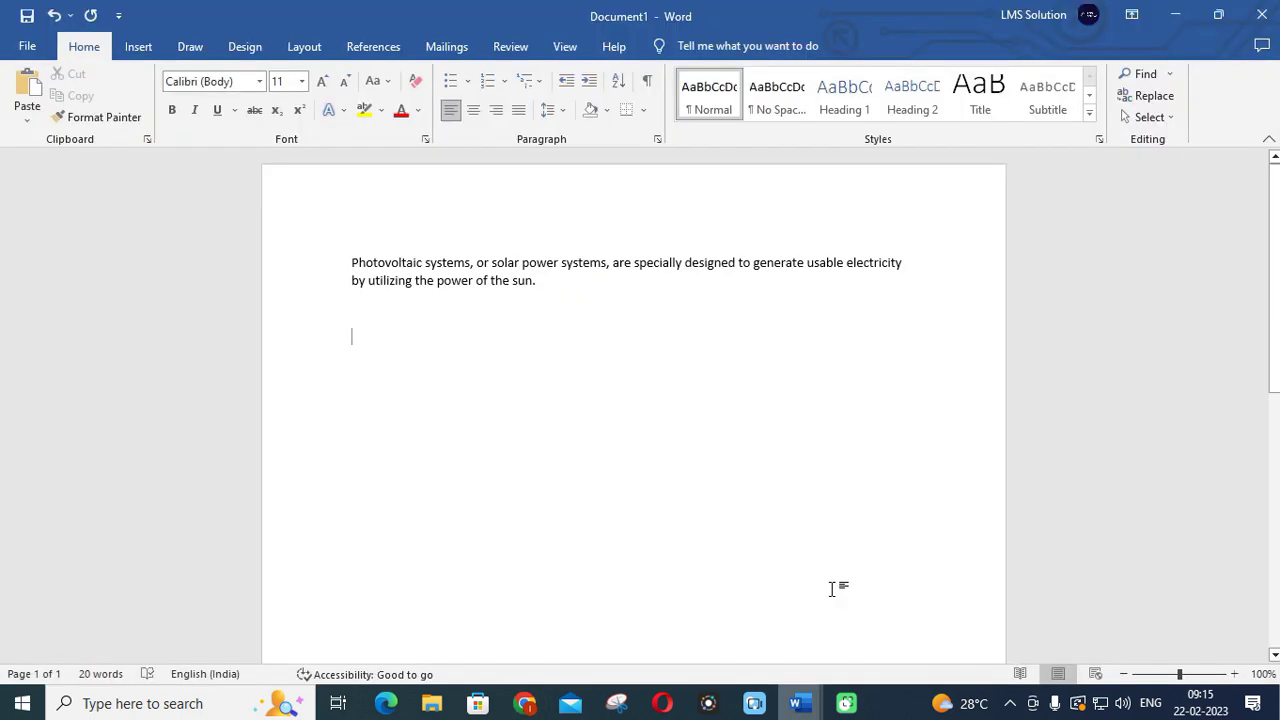
key(ctrl+v)
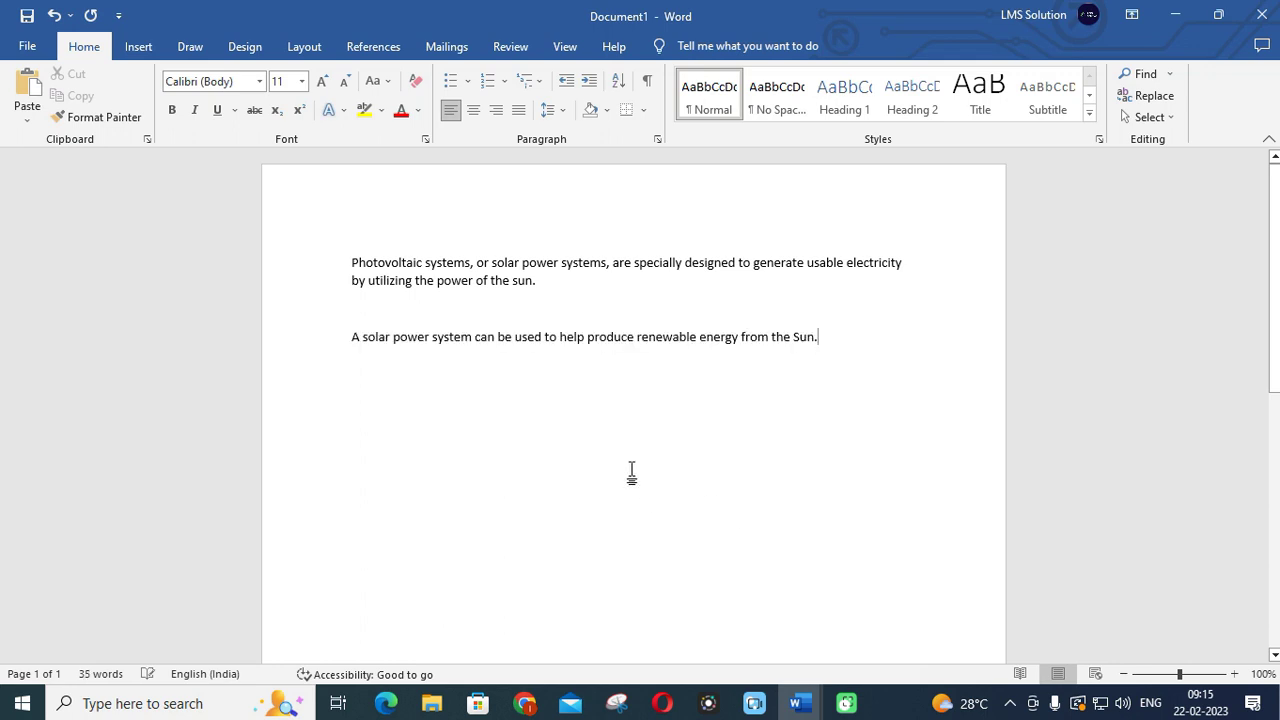
click(525, 704)
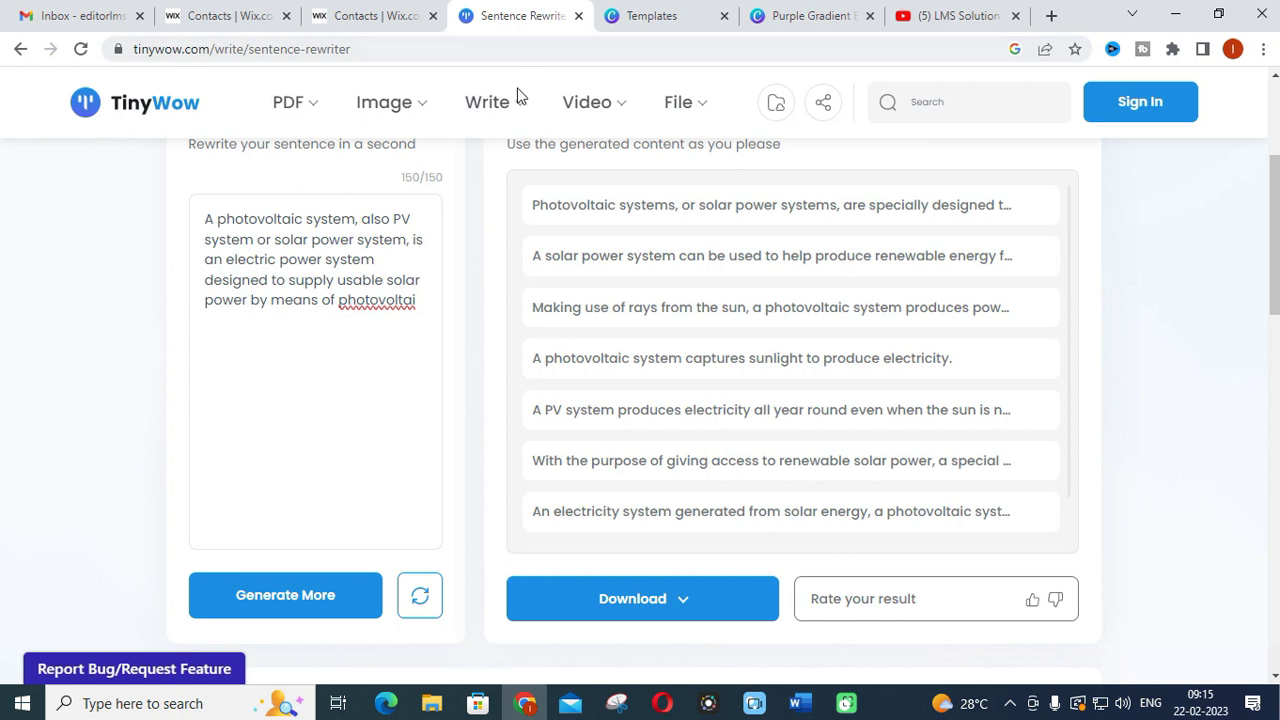
mouse_move(505, 120)
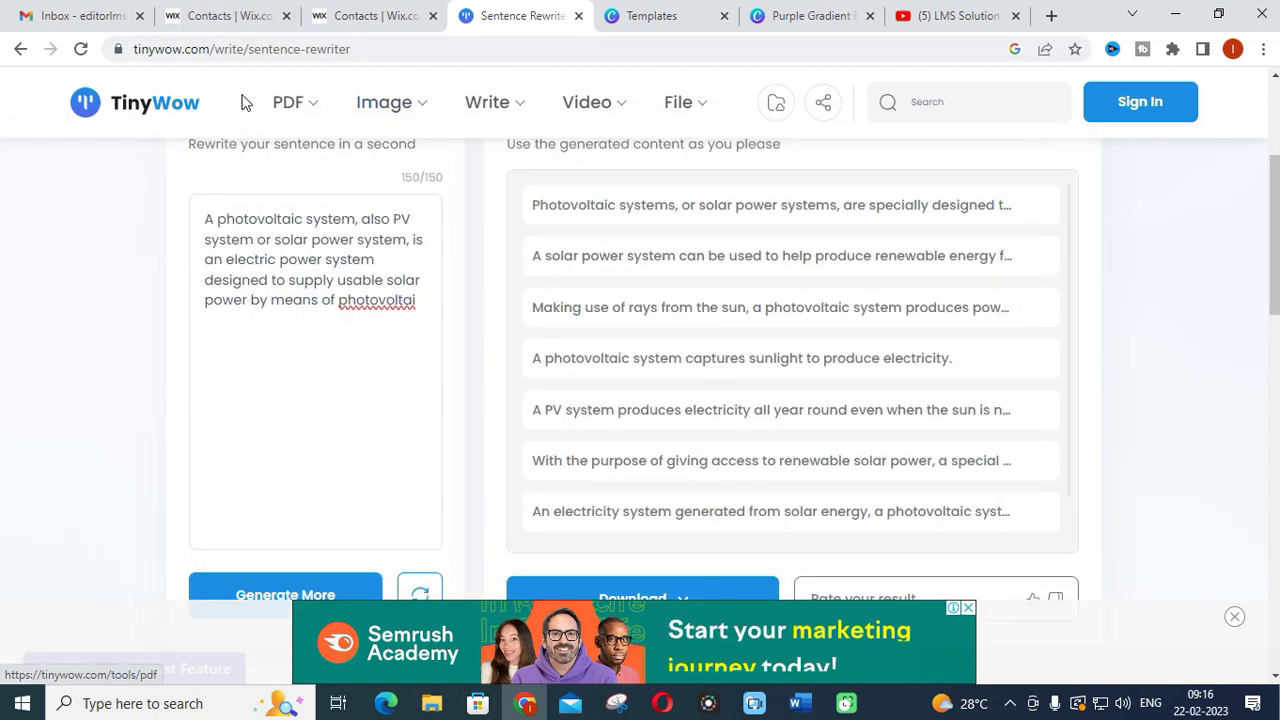
click(280, 108)
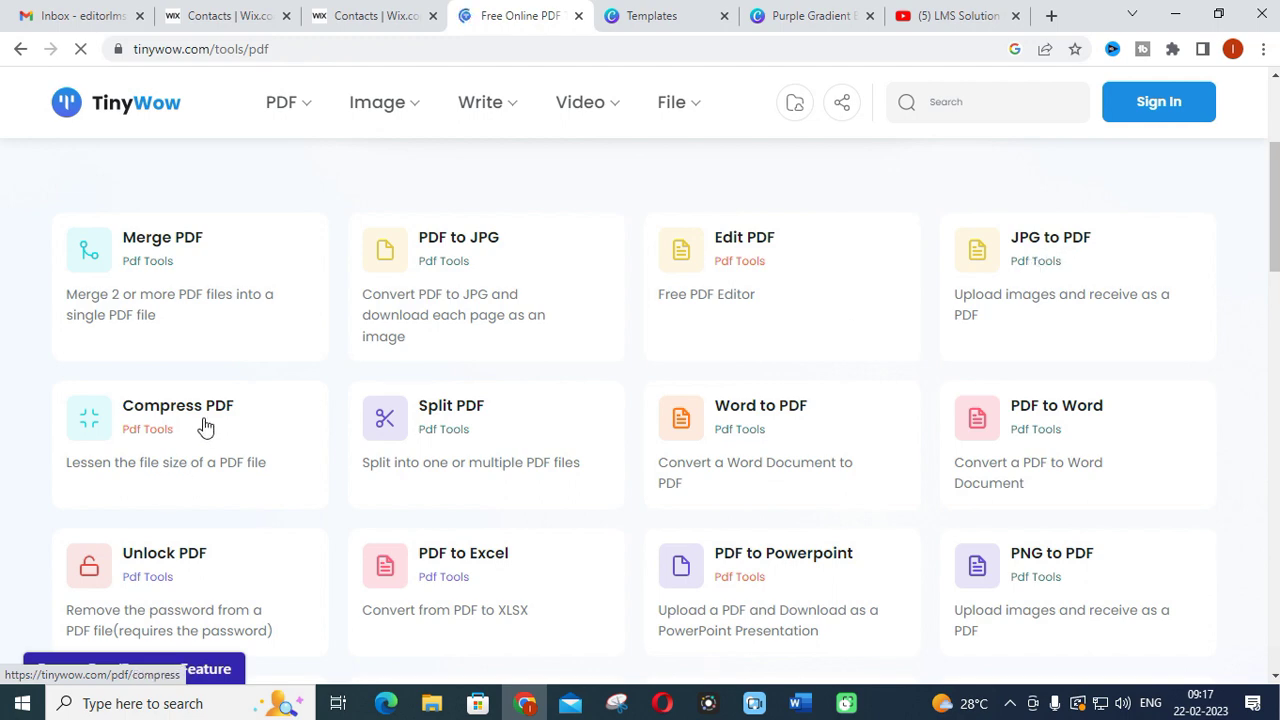
scroll(800, 400, down, 1)
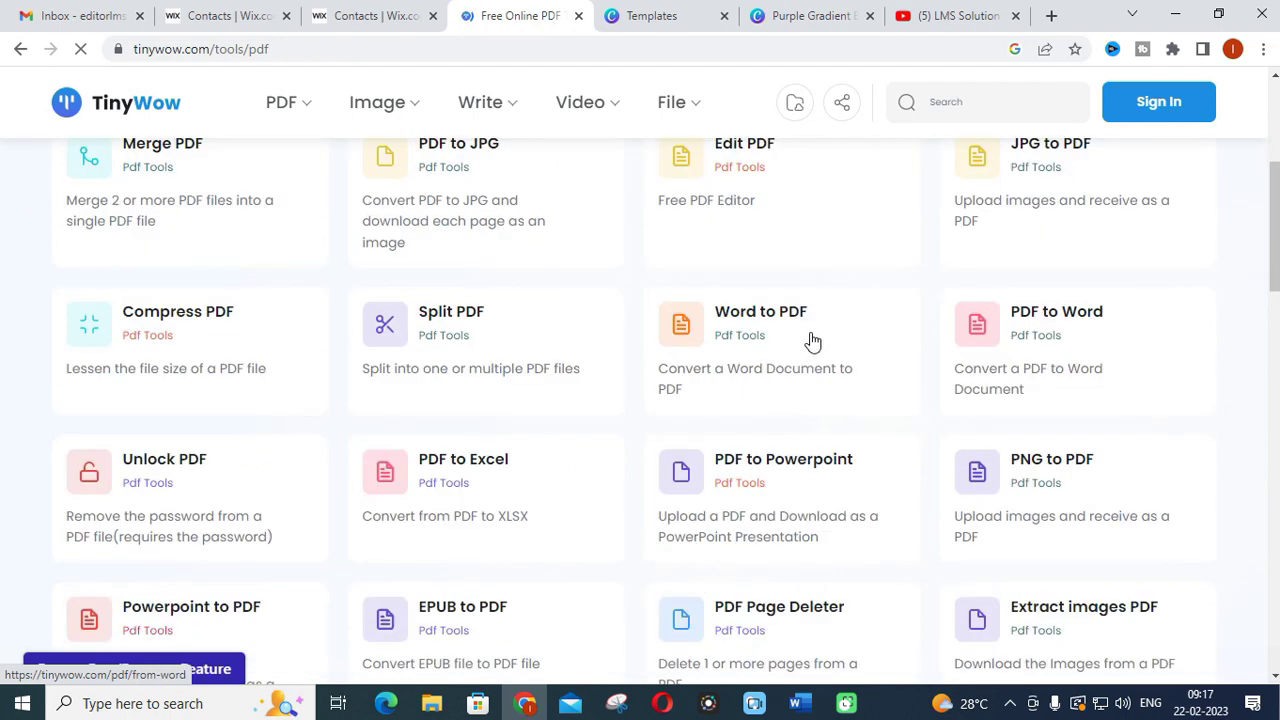
scroll(910, 366, down, 2)
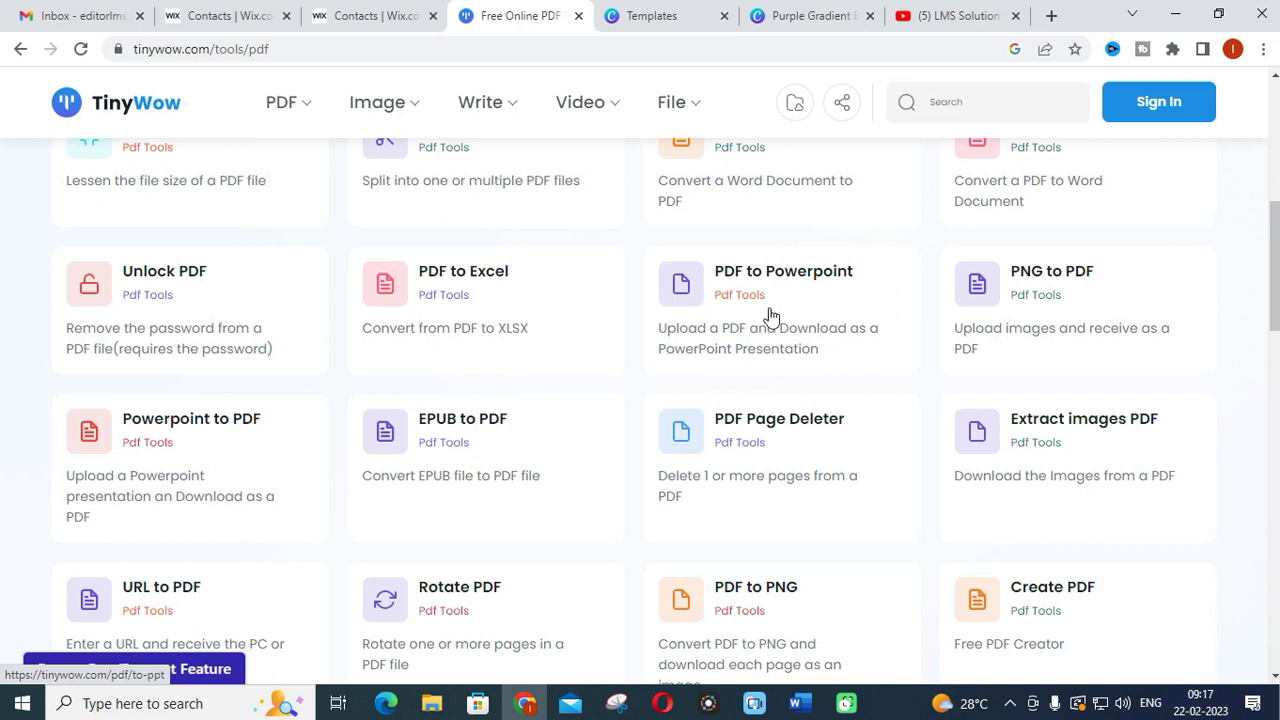
scroll(770, 318, down, 2)
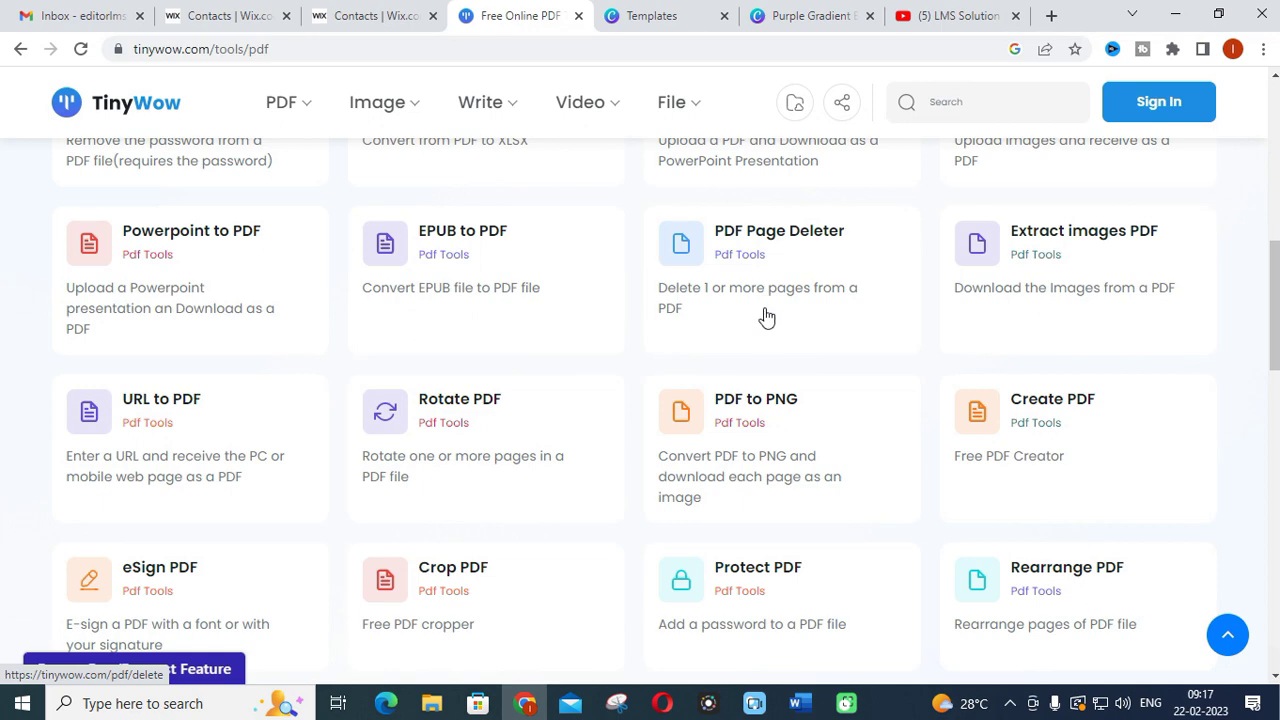
scroll(740, 332, down, 1)
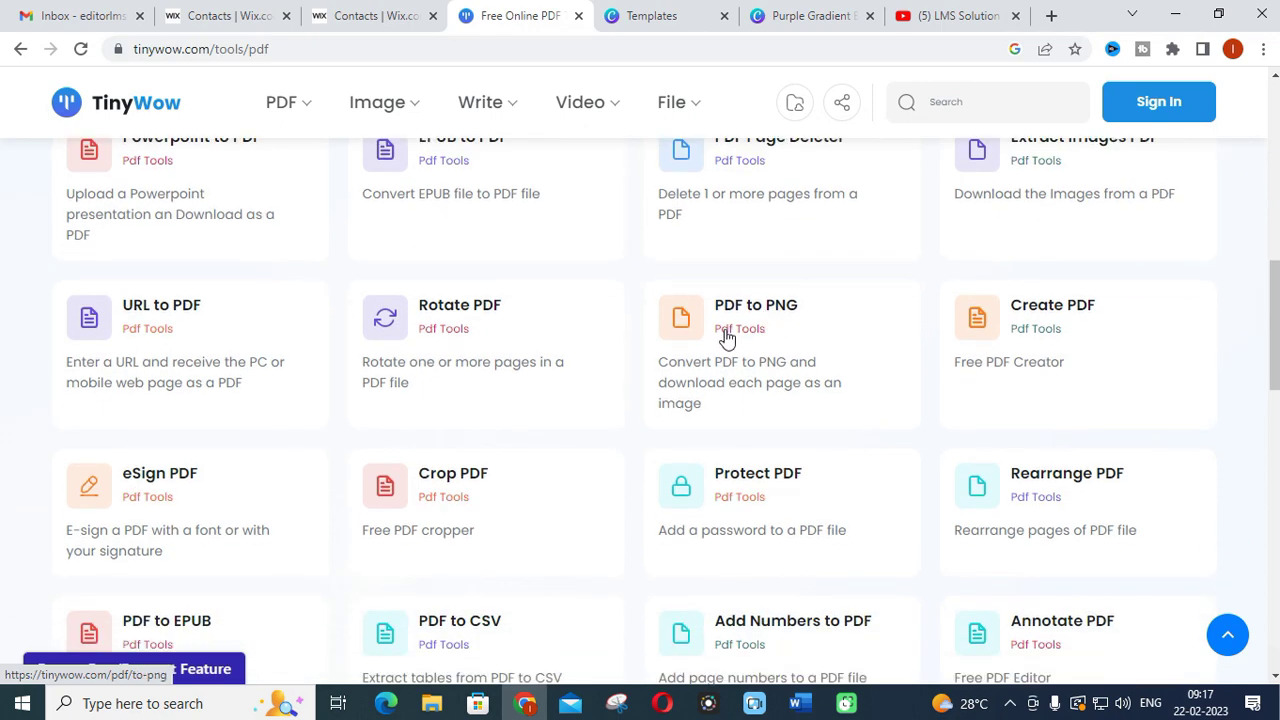
scroll(722, 347, down, 2)
scroll(722, 347, down, 2)
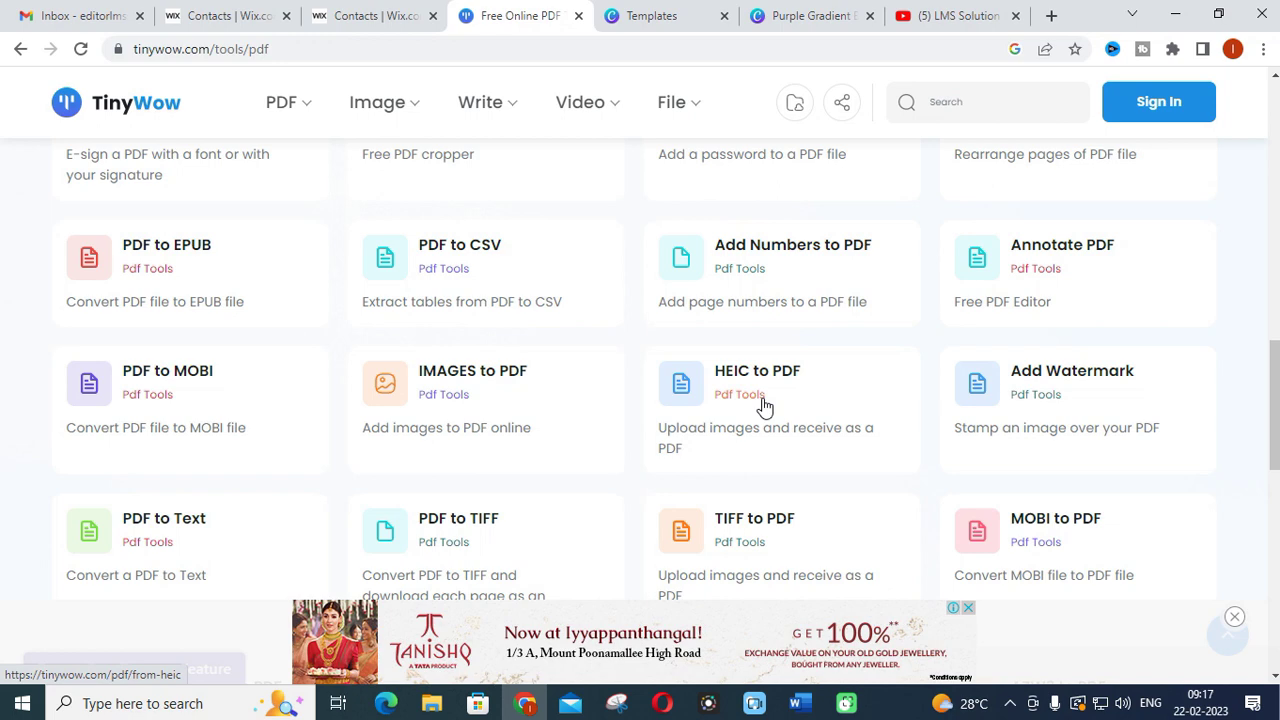
scroll(764, 405, down, 2)
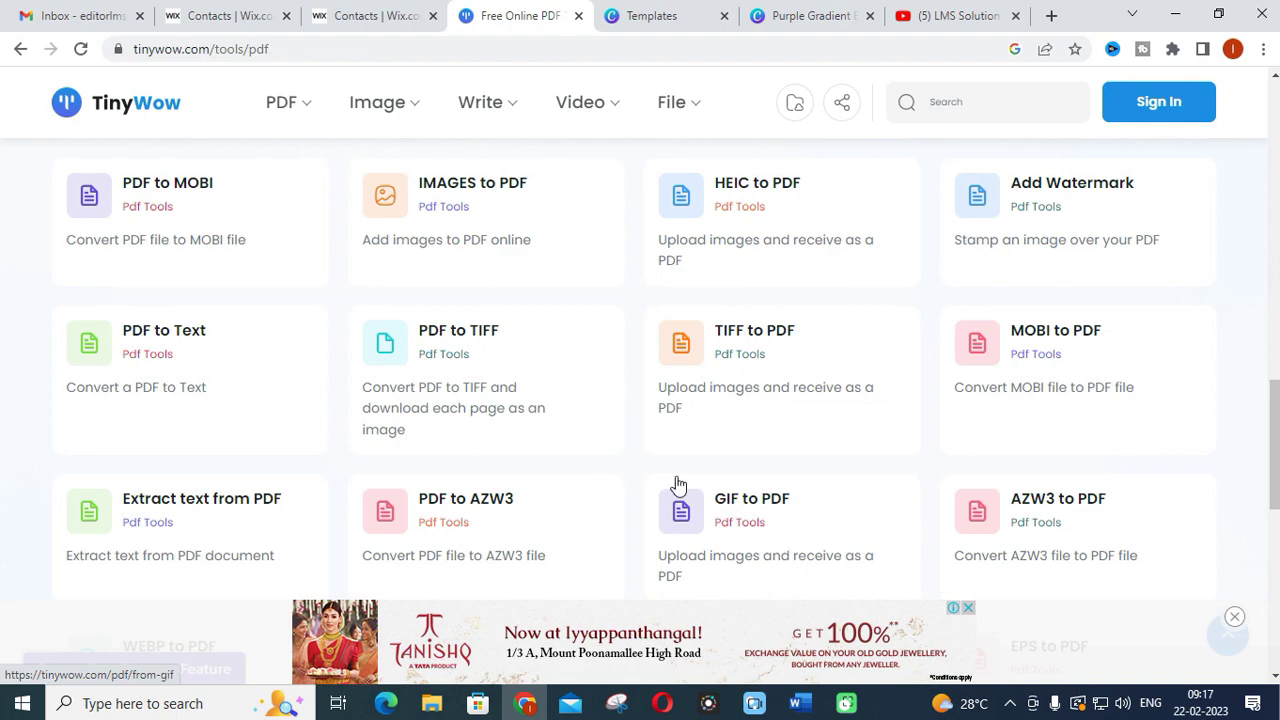
scroll(710, 445, up, 10)
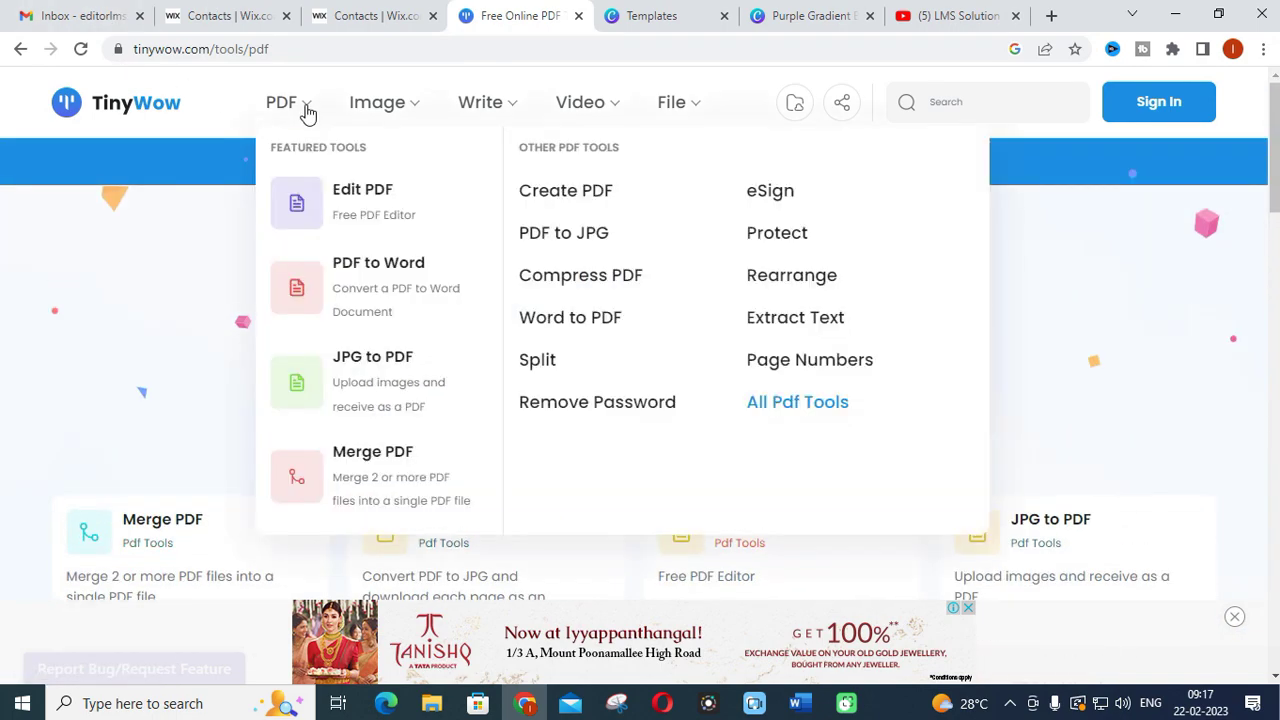
Load the Image Tools page and scroll to cards like Remove Background and Compress Image.
mouse_move(385, 108)
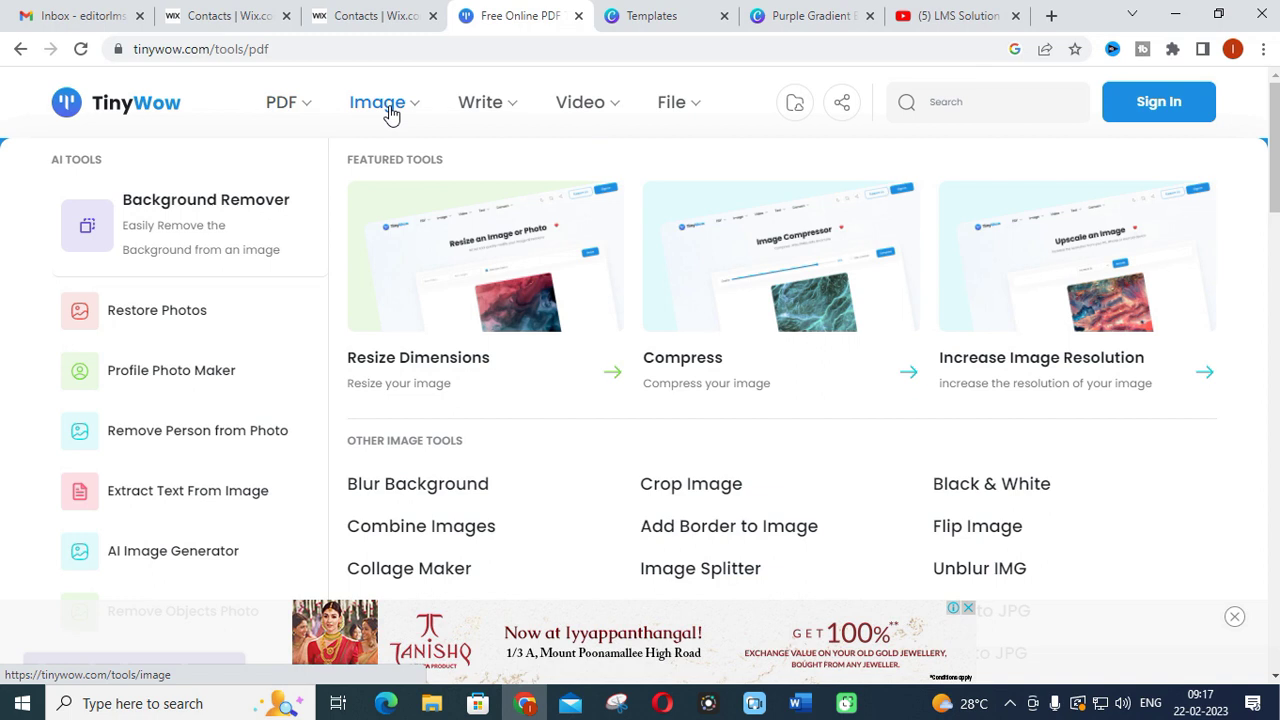
click(391, 115)
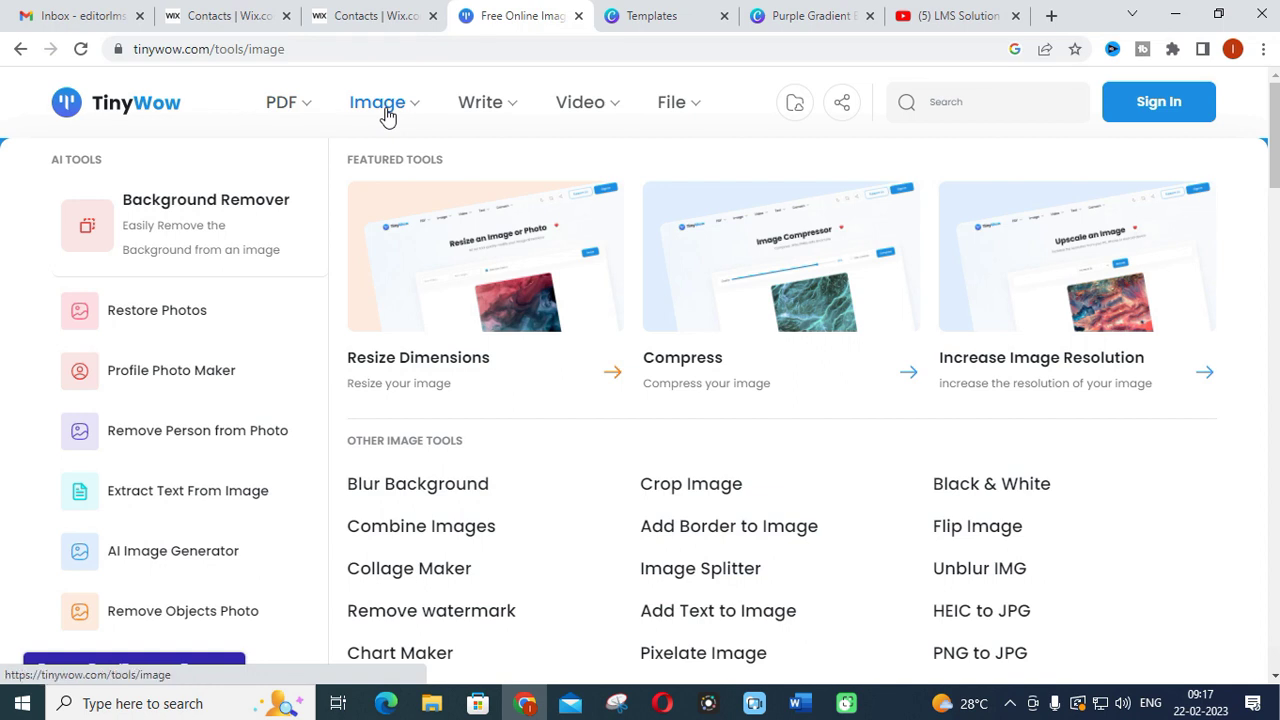
click(388, 116)
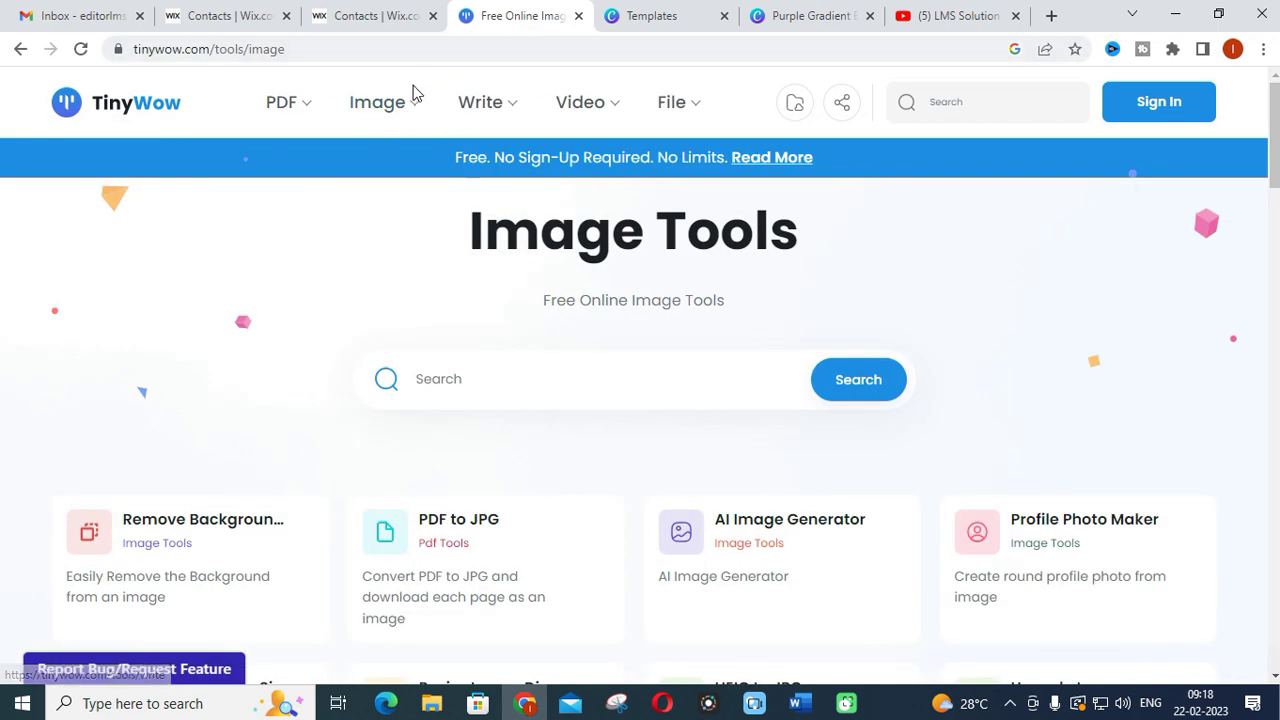
click(402, 106)
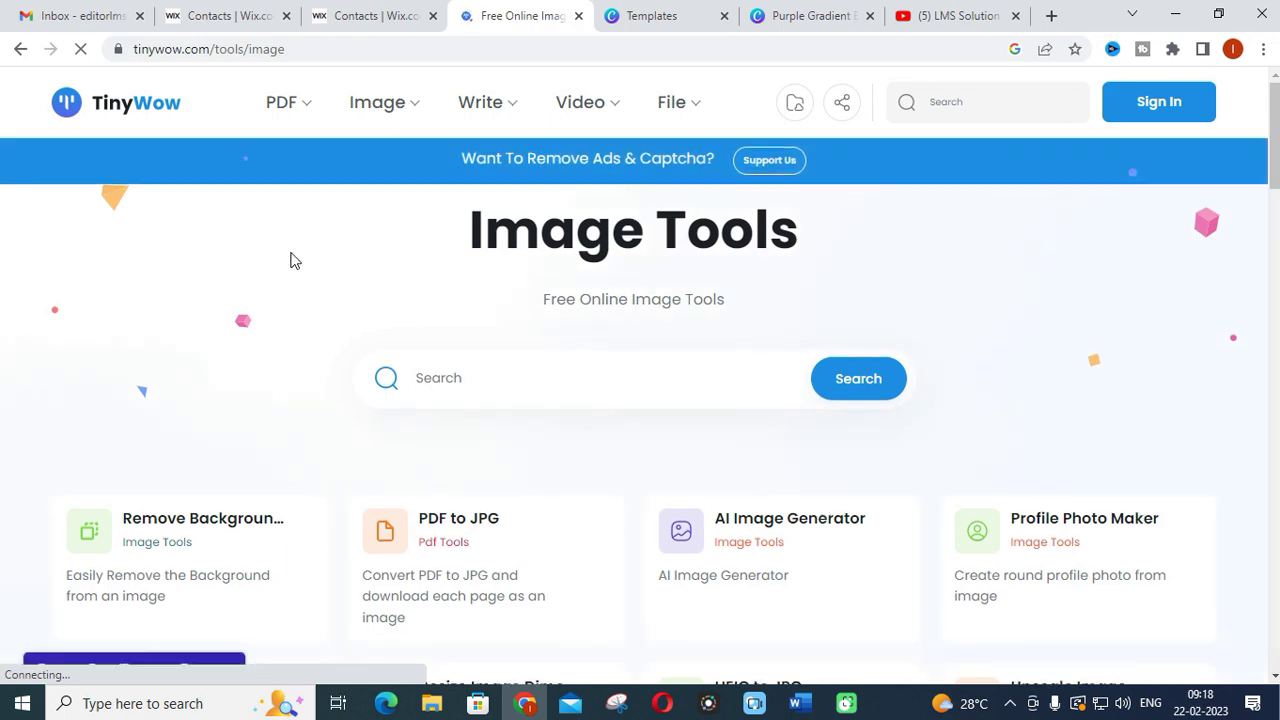
scroll(289, 260, down, 2)
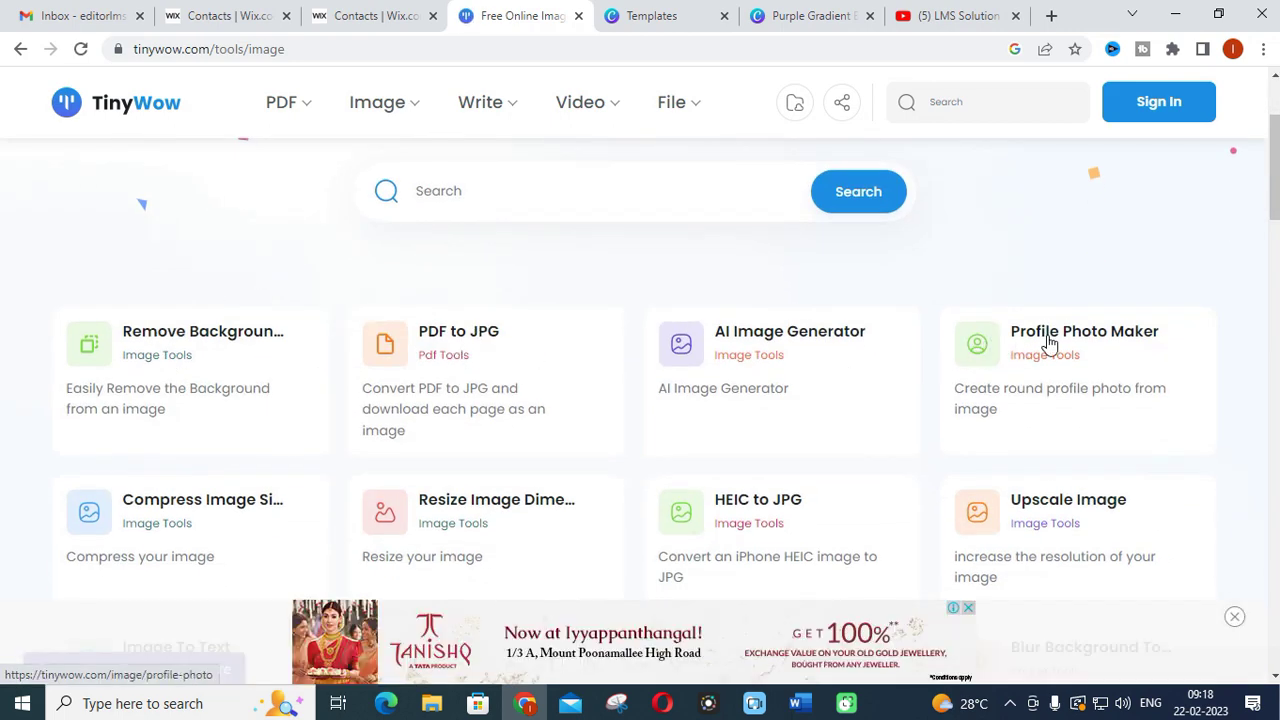
scroll(1046, 340, down, 1)
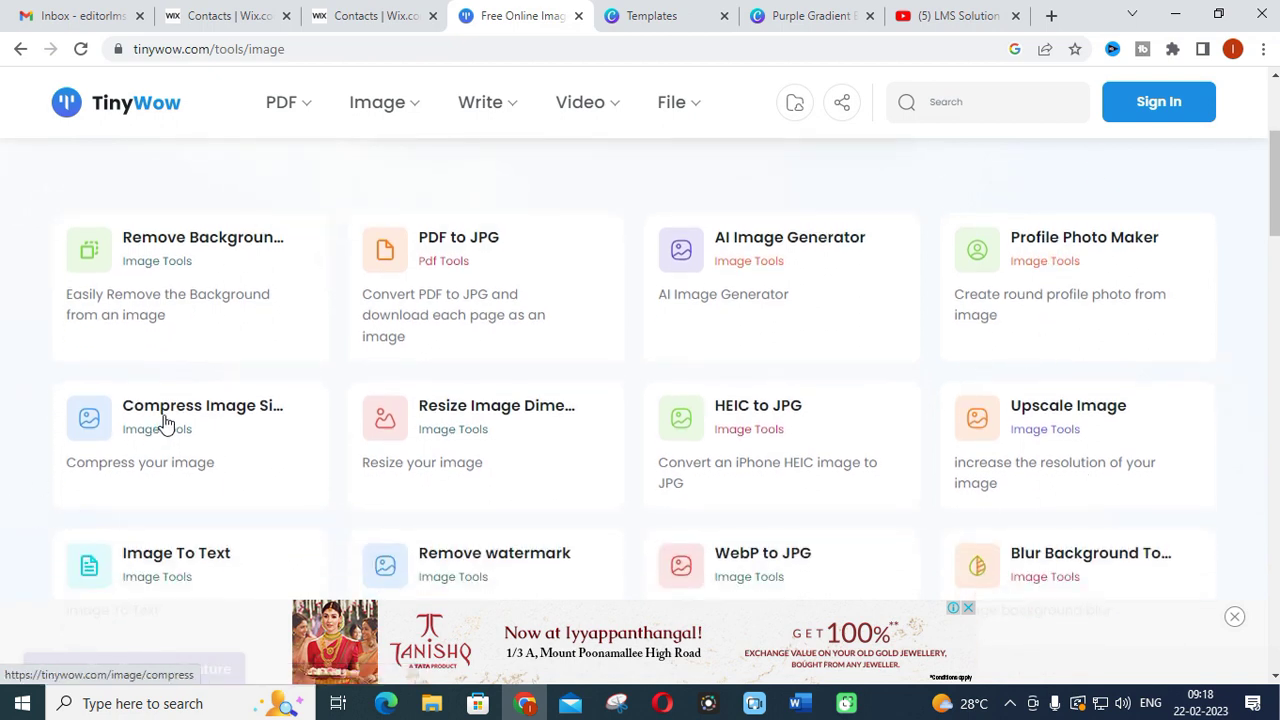
Open the Remove Background tool and start browsing the computer for a photo.
click(207, 240)
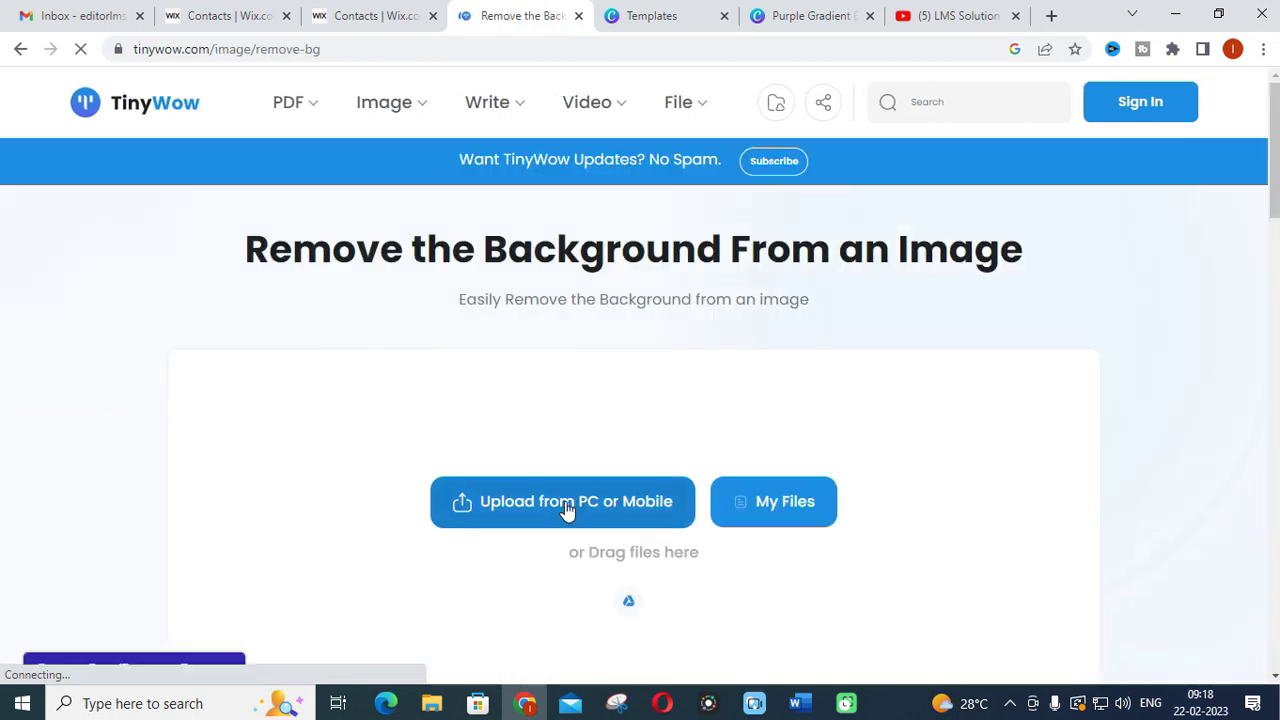
click(556, 501)
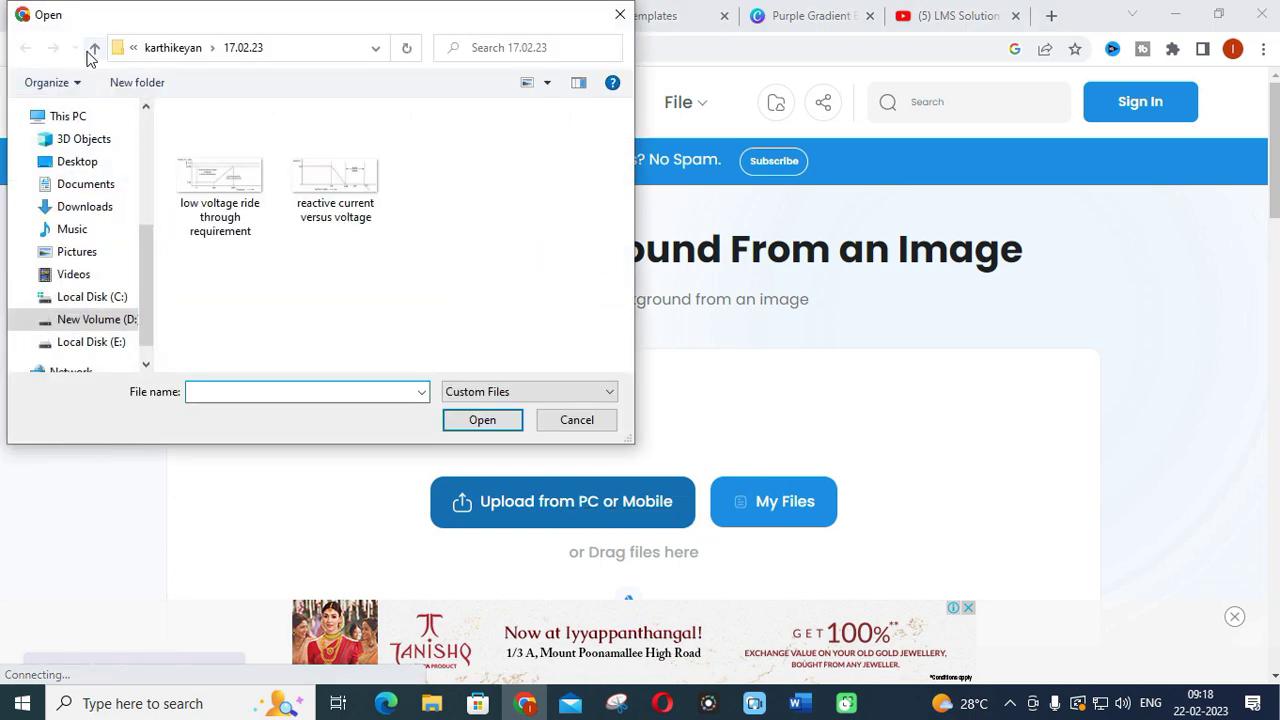
click(92, 50)
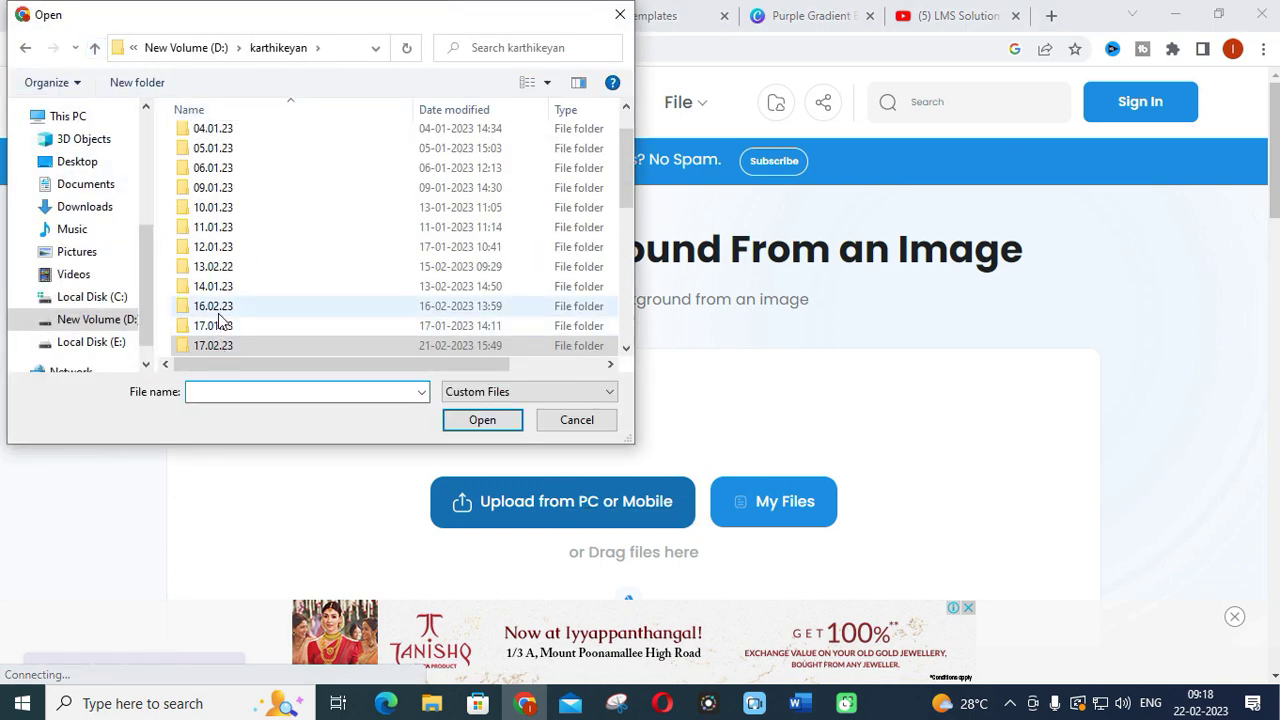
scroll(228, 293, down, 2)
scroll(225, 280, down, 1)
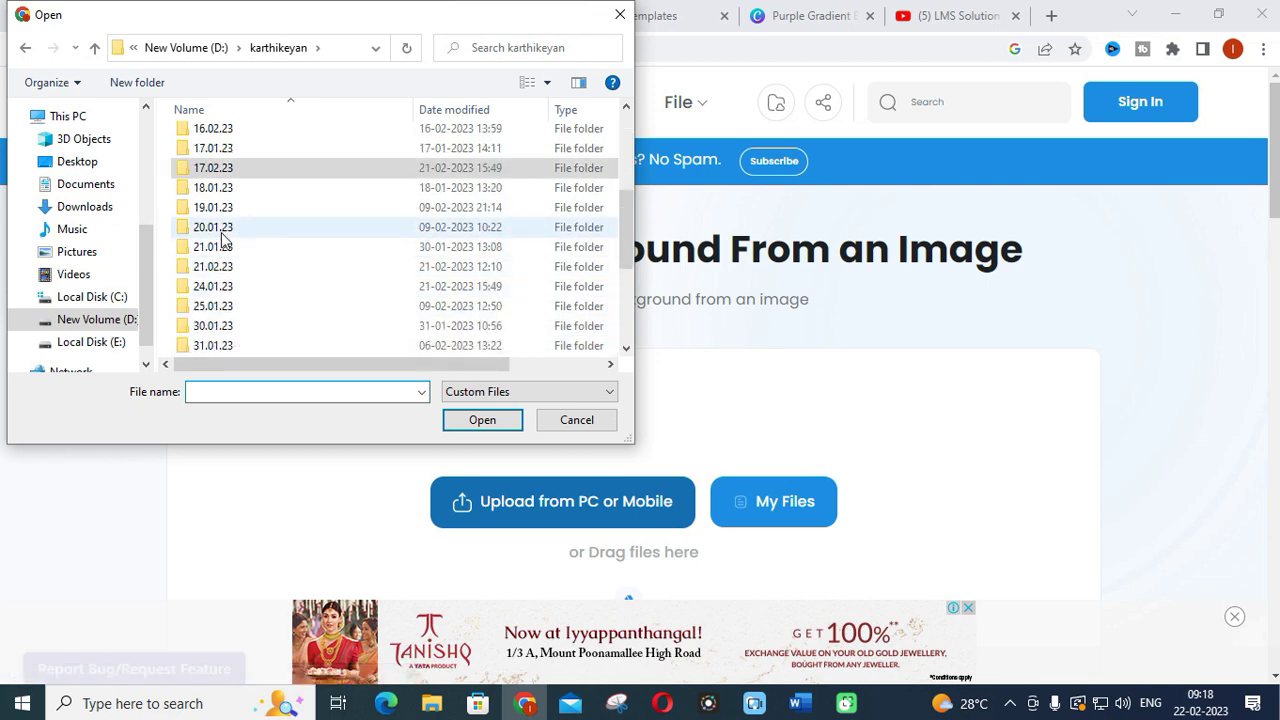
Upload the woman-in-blue-sweater photo from video content > 20.02.23 and pass the captcha.
double_click(214, 249)
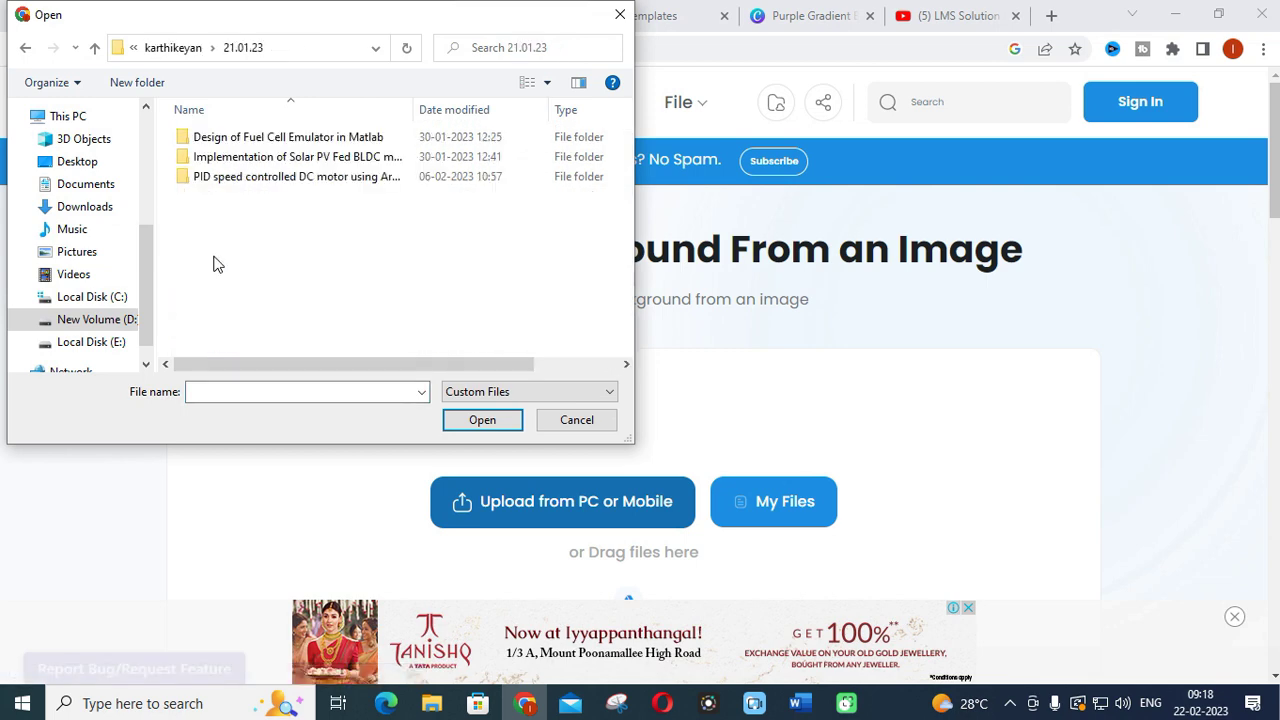
click(94, 47)
double_click(228, 328)
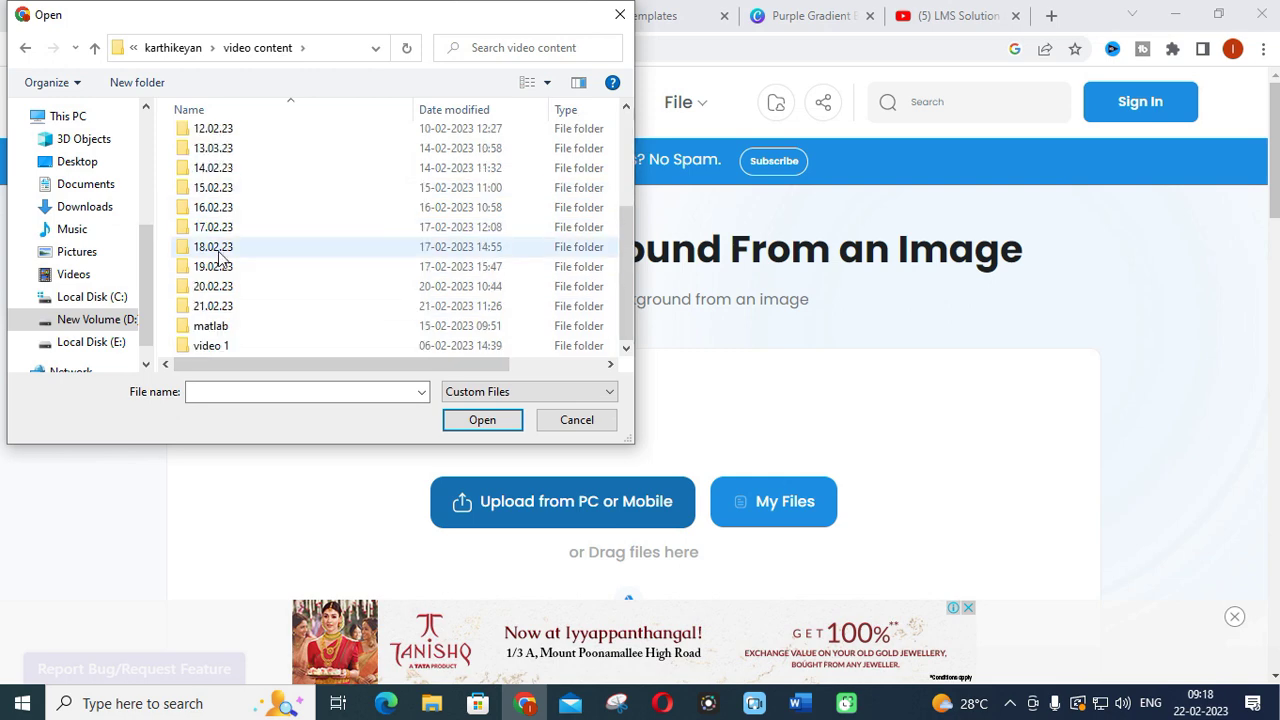
double_click(224, 293)
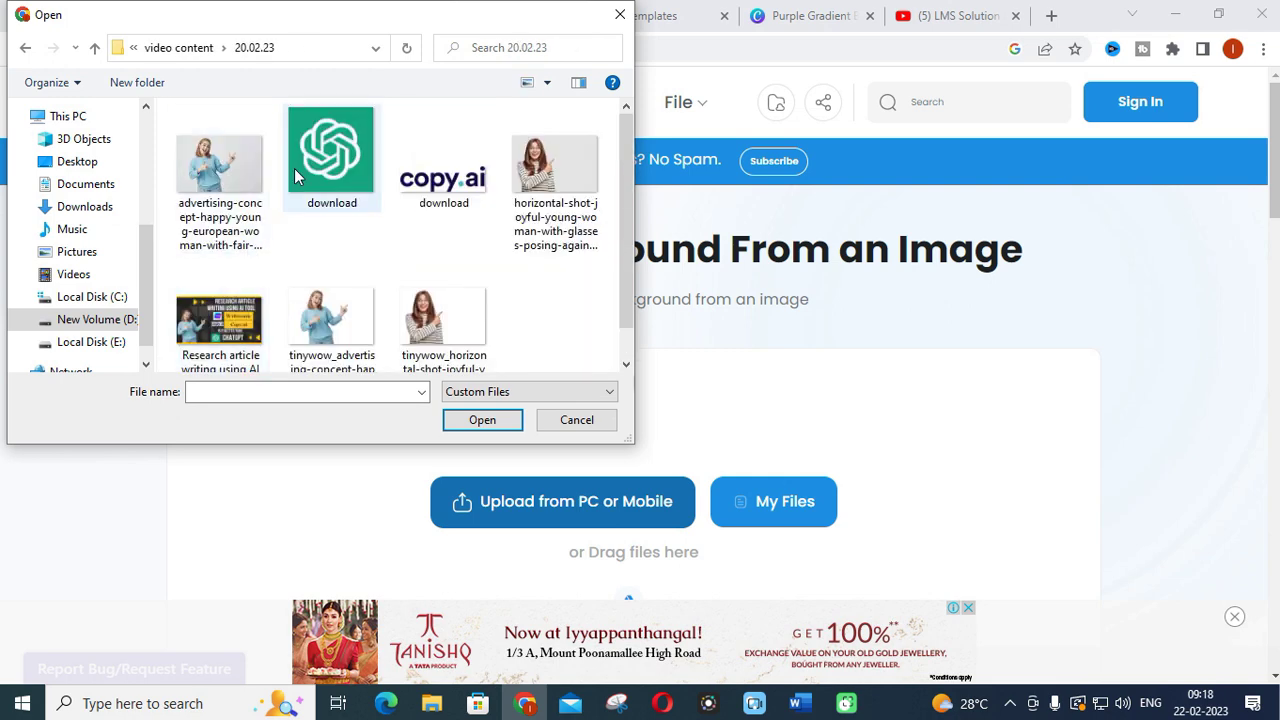
click(207, 172)
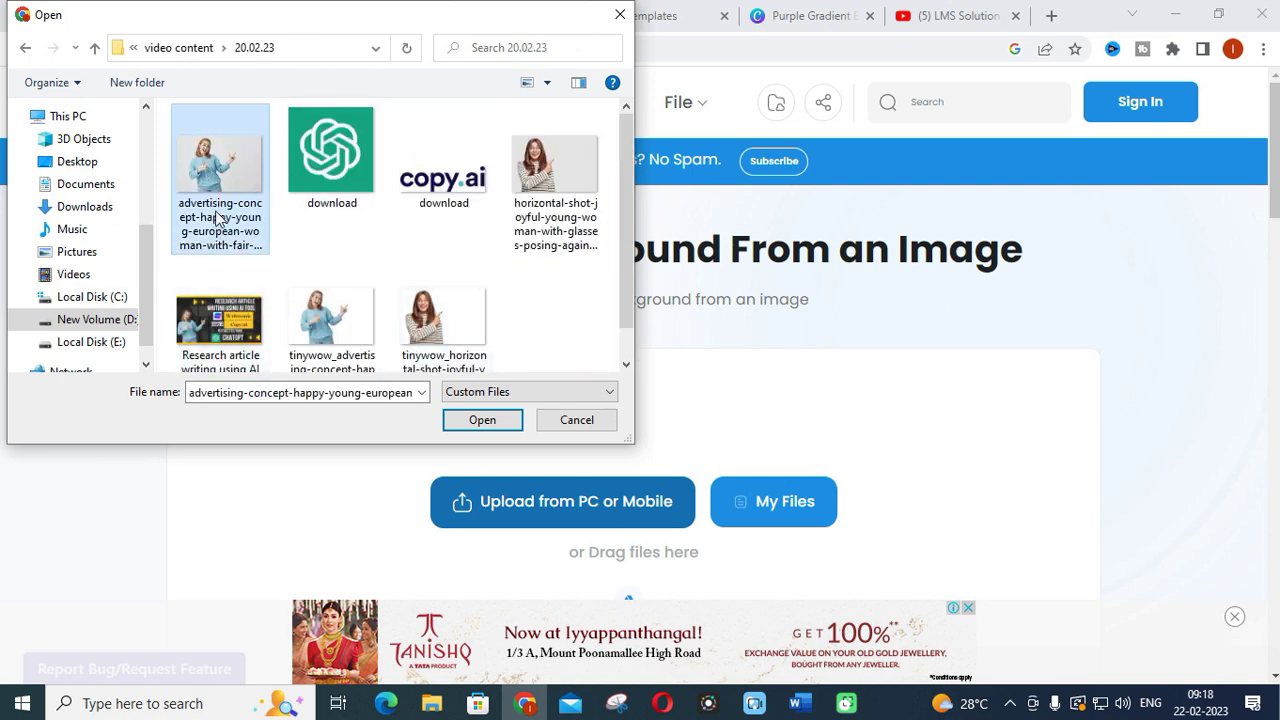
click(481, 420)
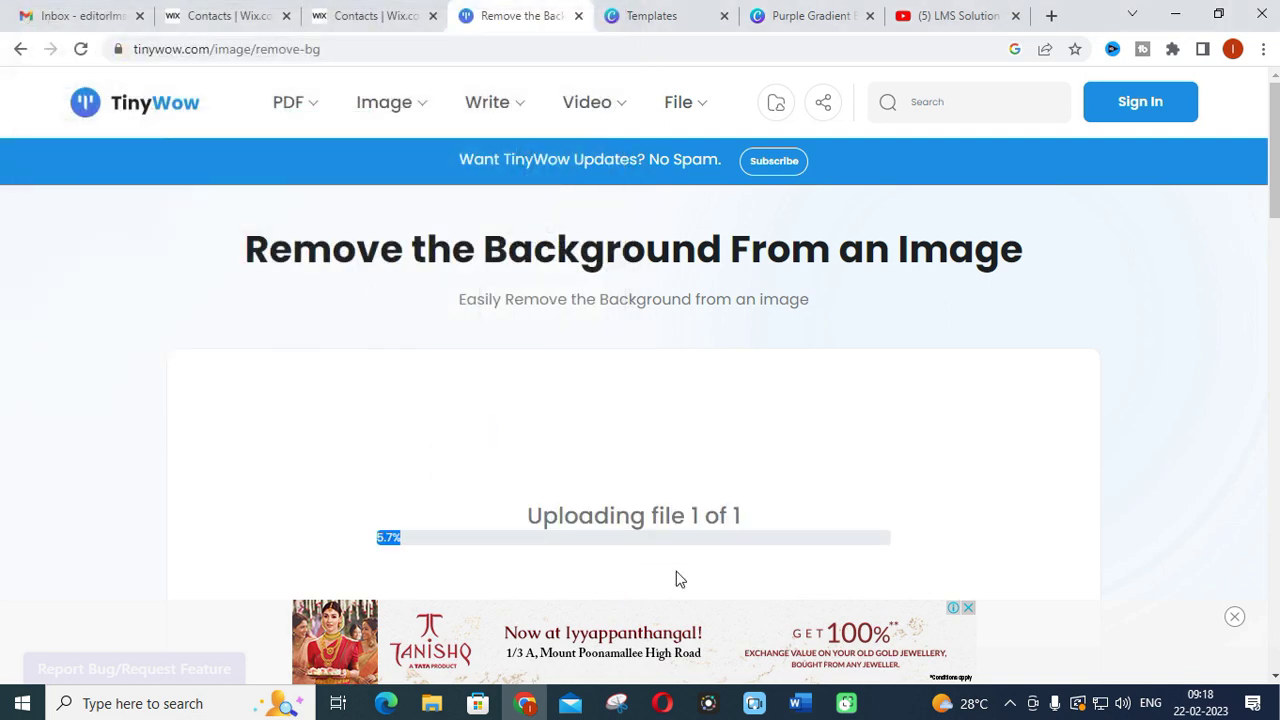
scroll(853, 390, down, 2)
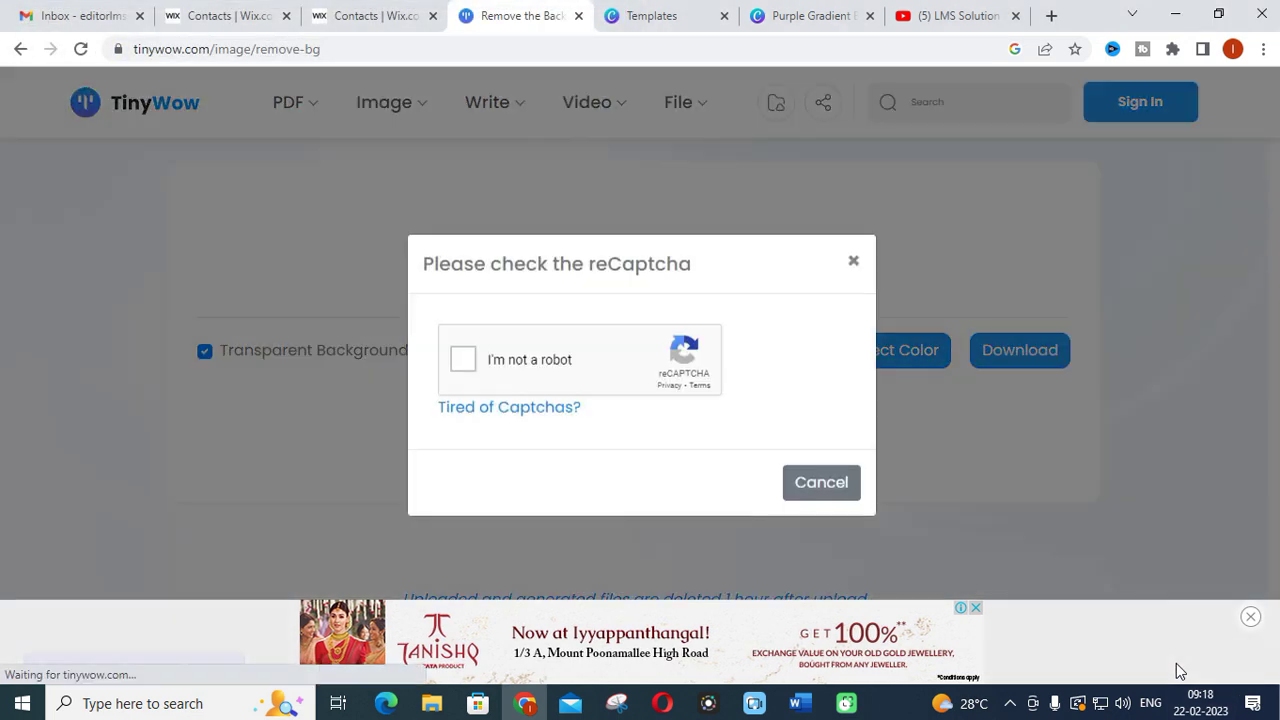
click(463, 359)
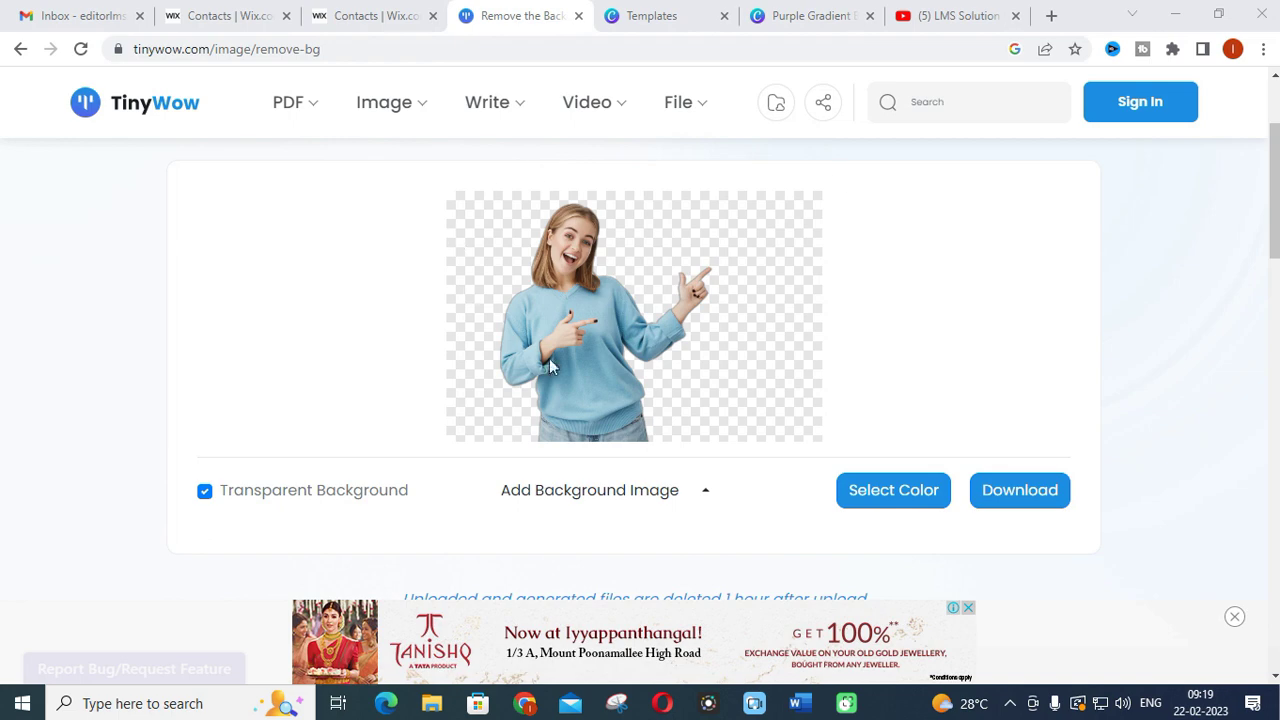
Save the background-free image to the device and show the downloaded file in its folder.
click(993, 500)
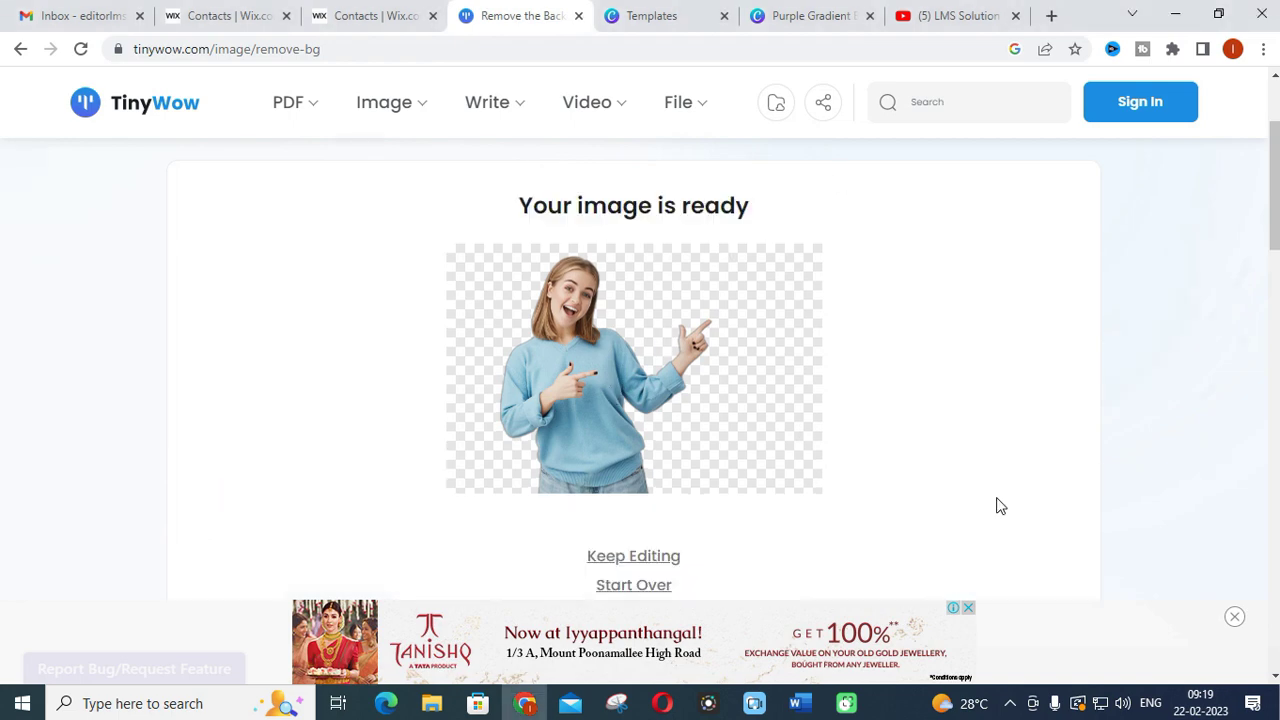
scroll(672, 530, down, 2)
click(669, 383)
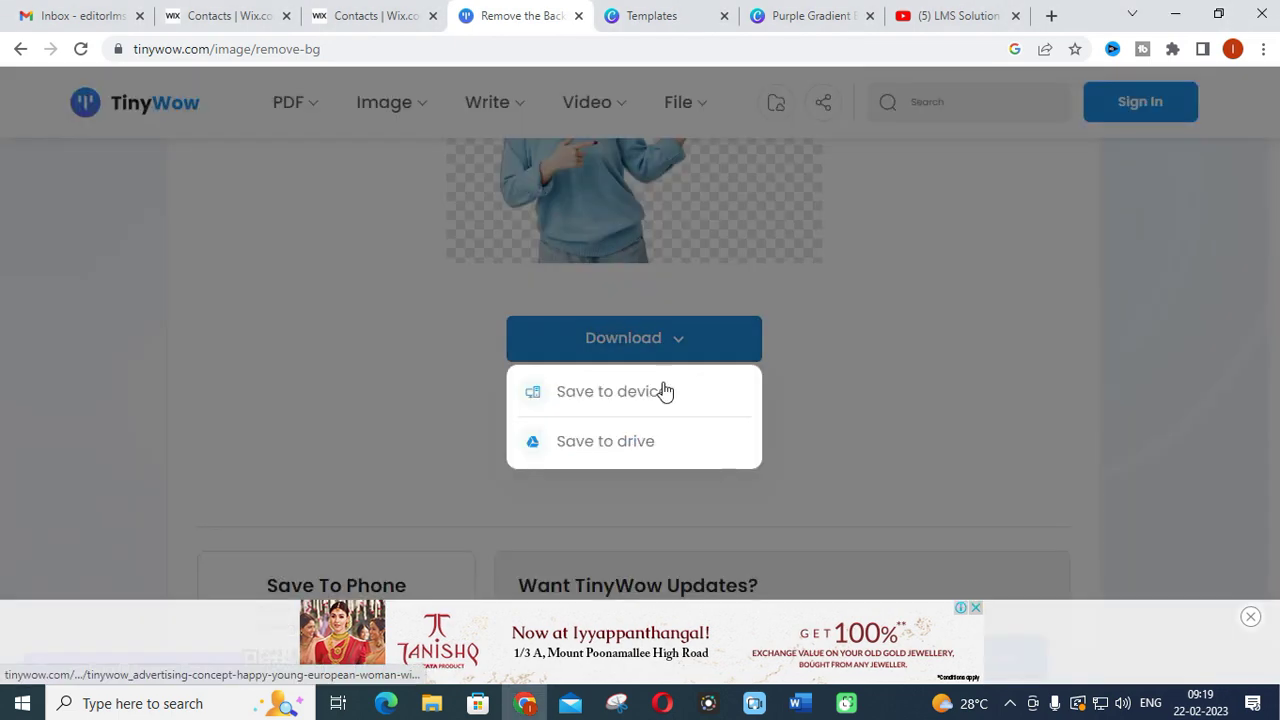
click(663, 391)
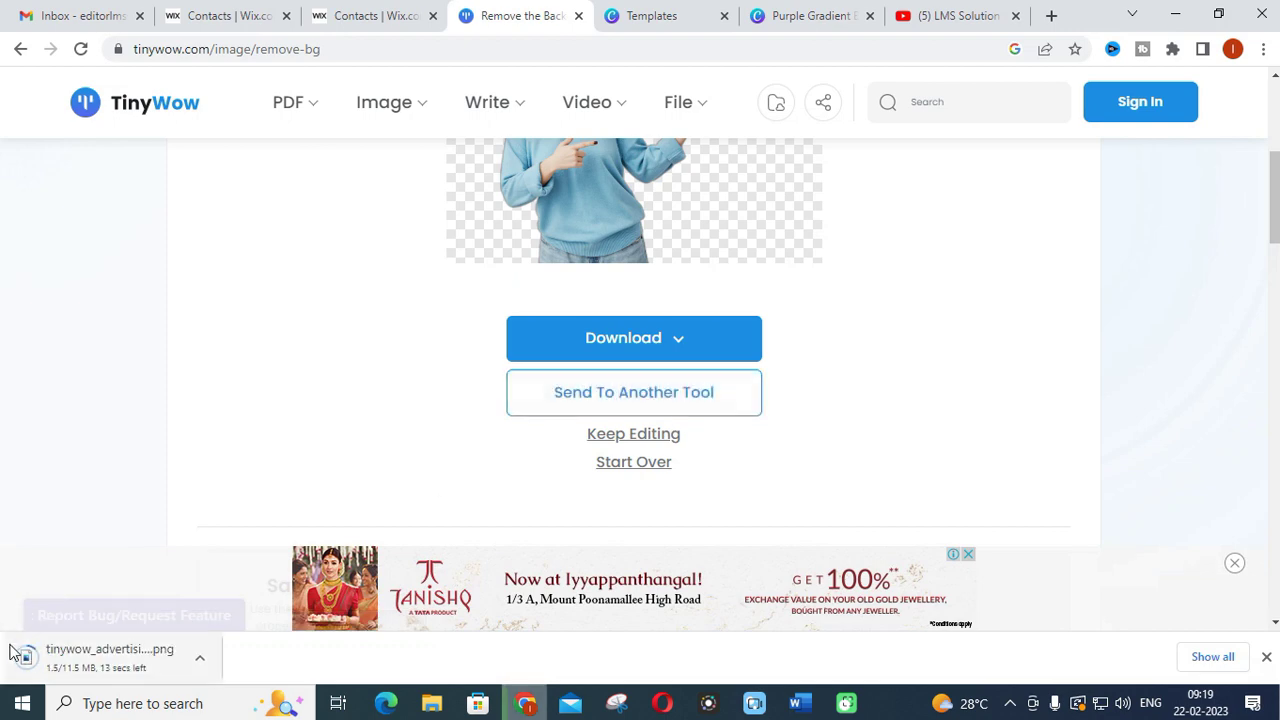
right_click(94, 675)
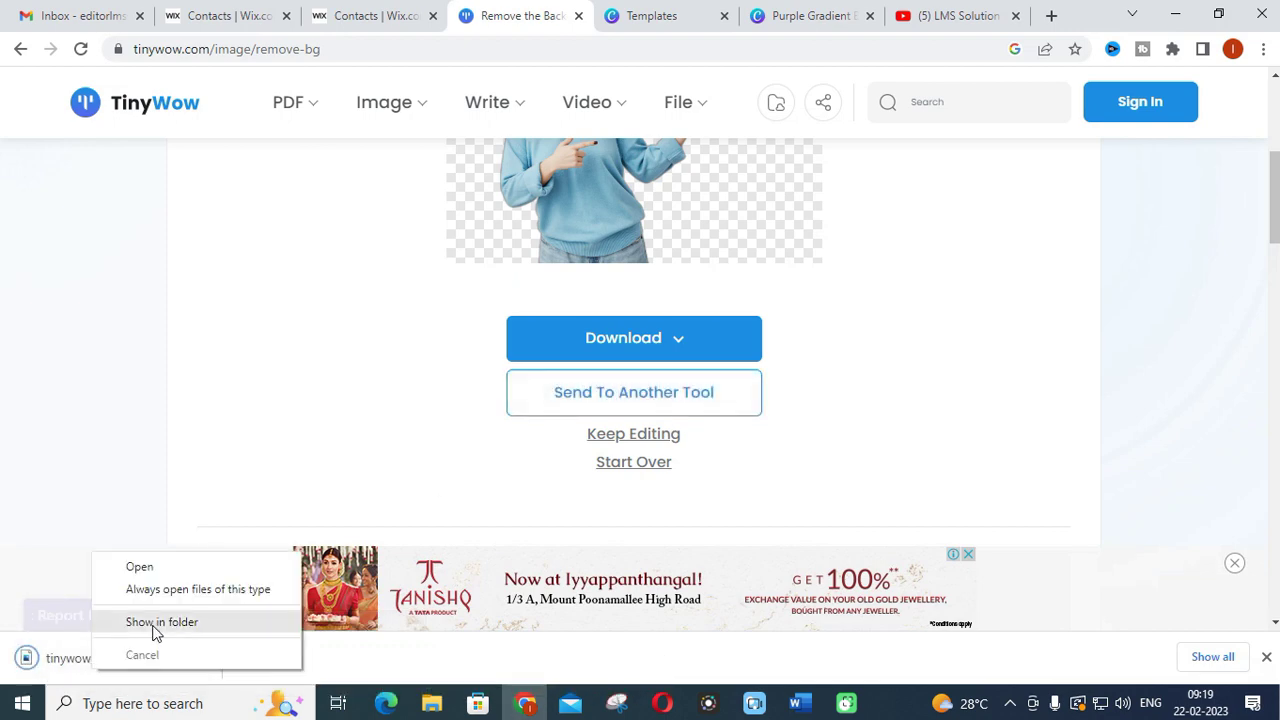
click(156, 628)
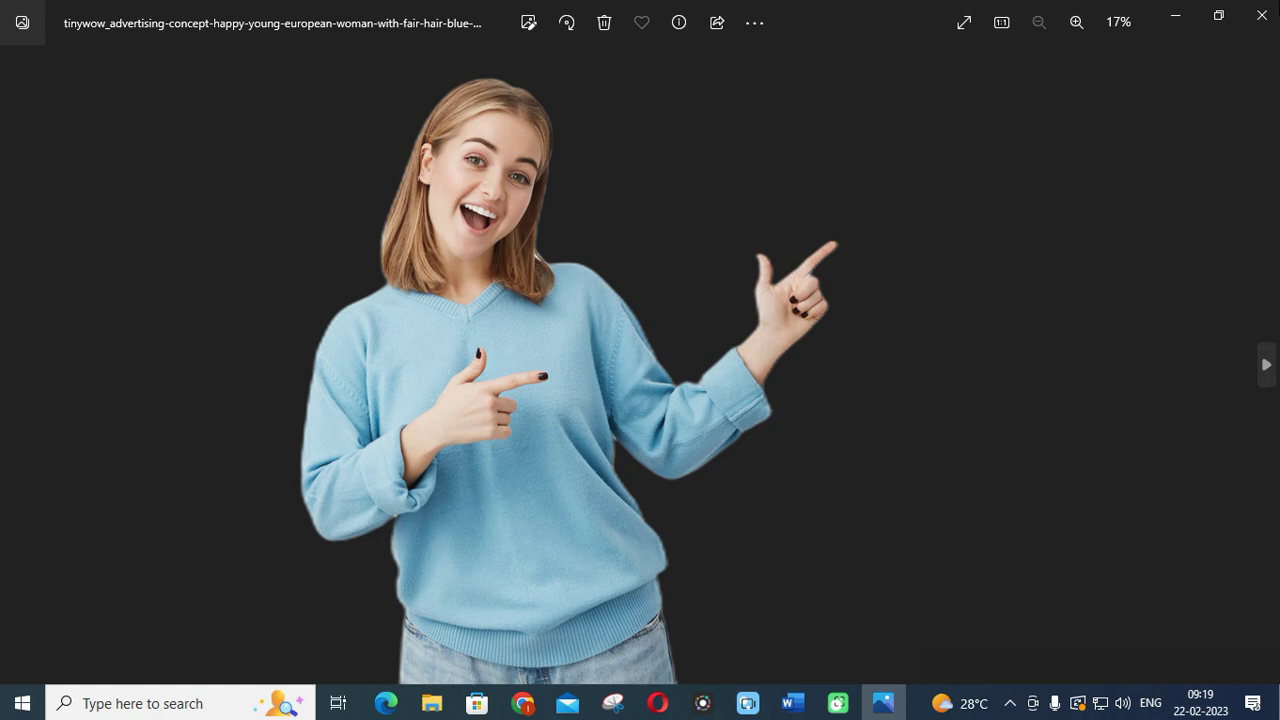
Close the Windows Photos viewer showing the downloaded cut-out image.
click(1261, 14)
Return to the browser and open TinyWow's Image Tools page.
click(972, 15)
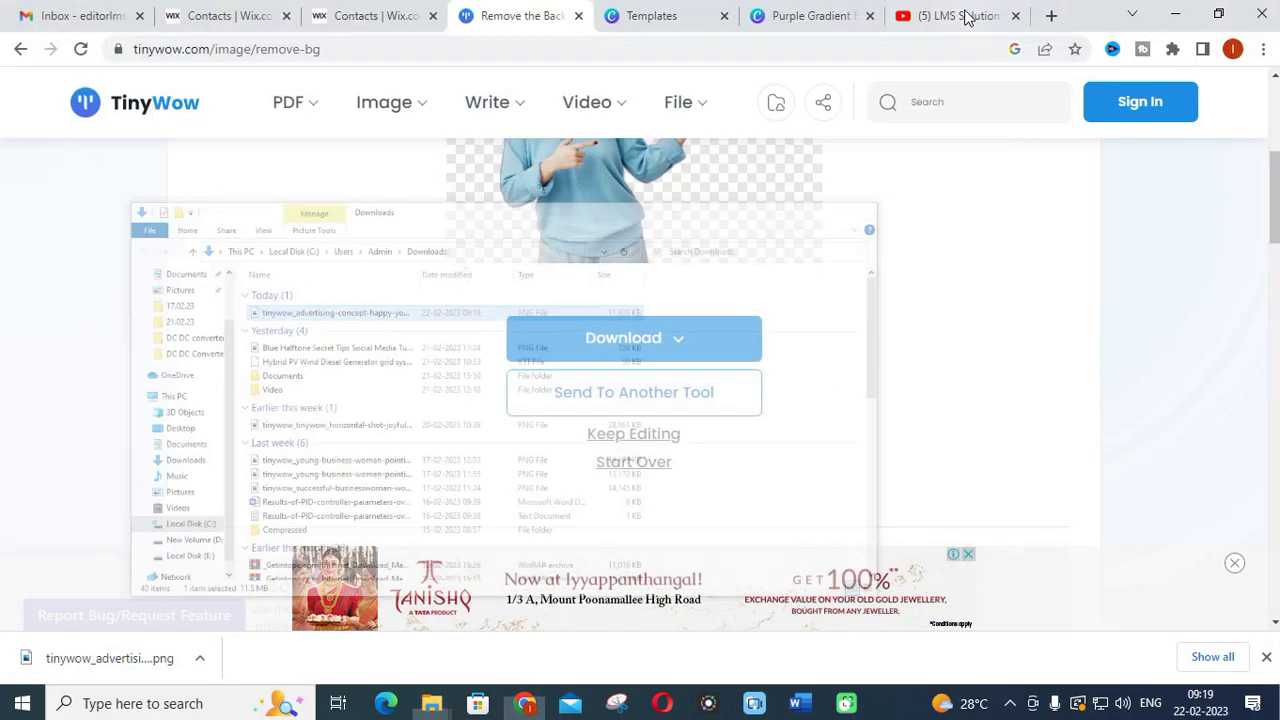
scroll(455, 200, up, 3)
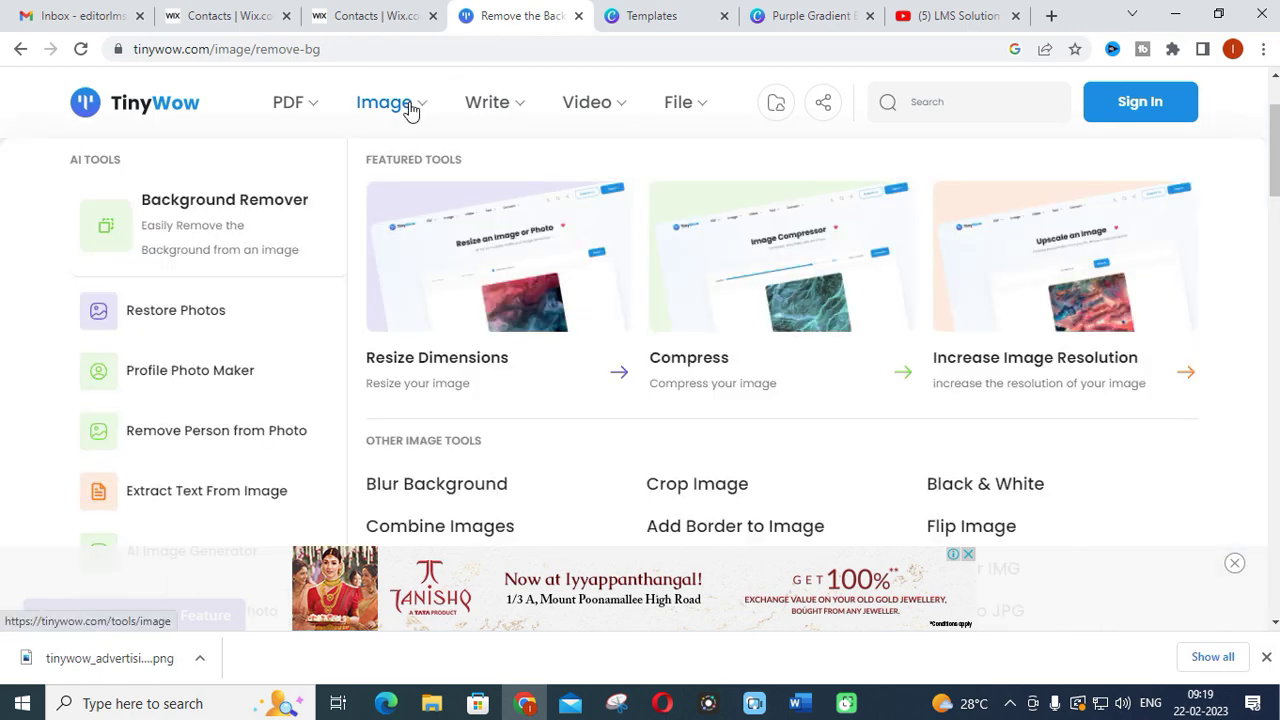
click(409, 108)
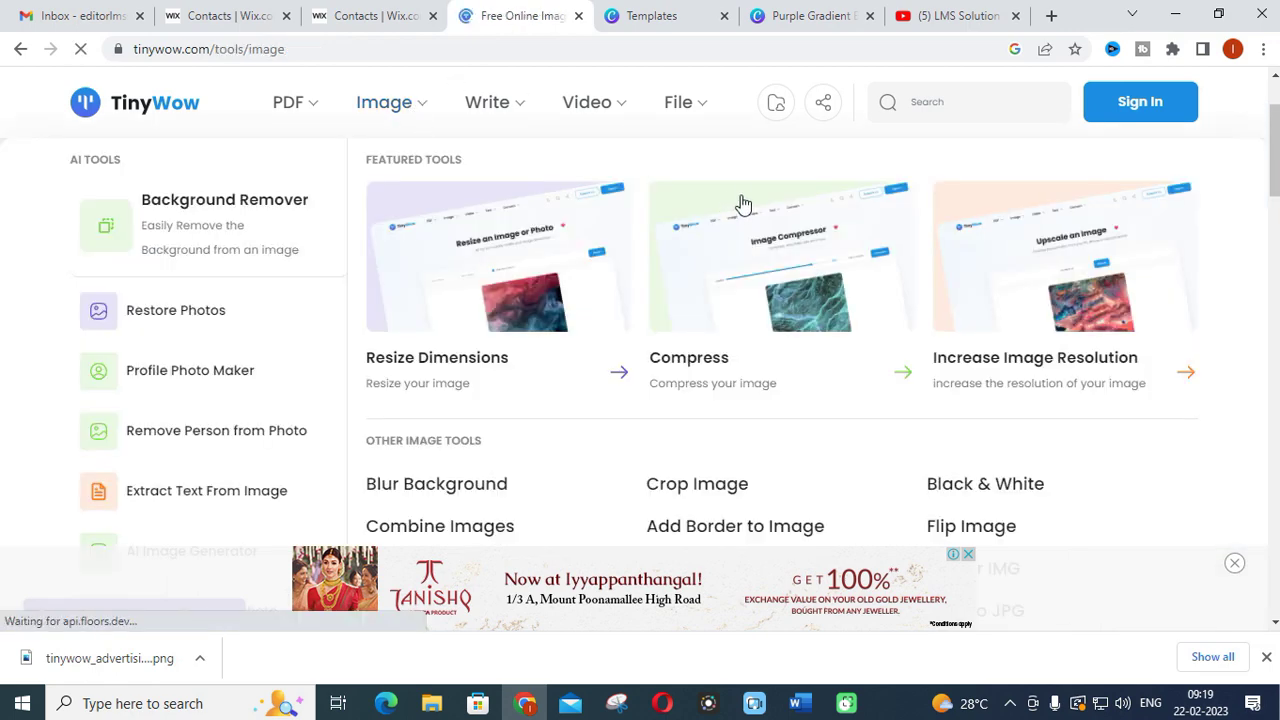
Browse every image tool card, from compressing through VSDX conversions, then return to the top.
scroll(690, 330, down, 3)
scroll(686, 344, down, 2)
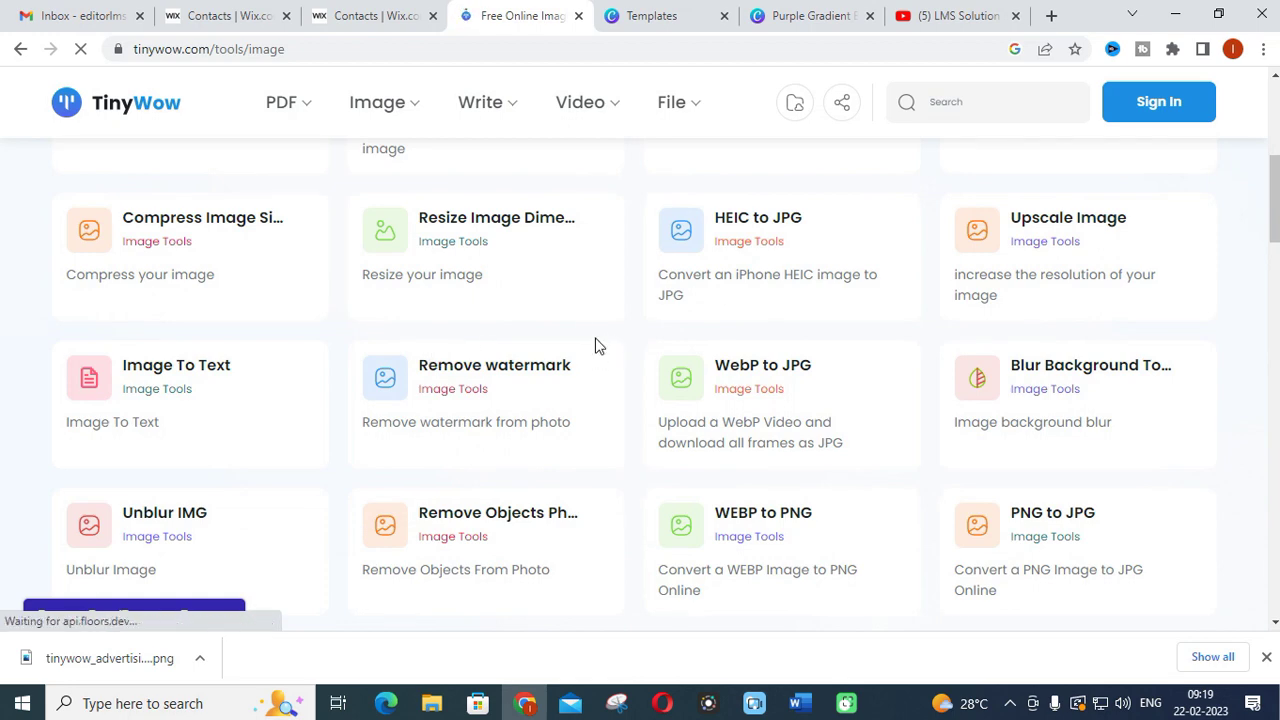
scroll(595, 345, down, 2)
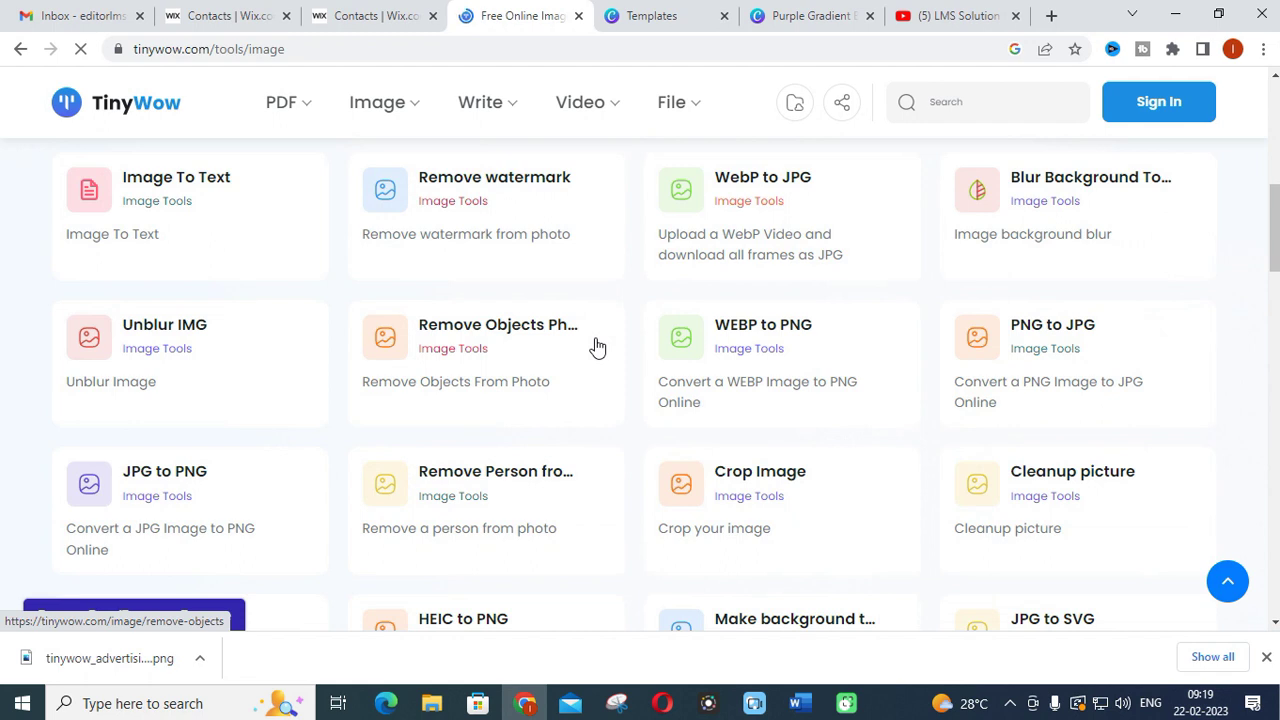
scroll(595, 345, down, 1)
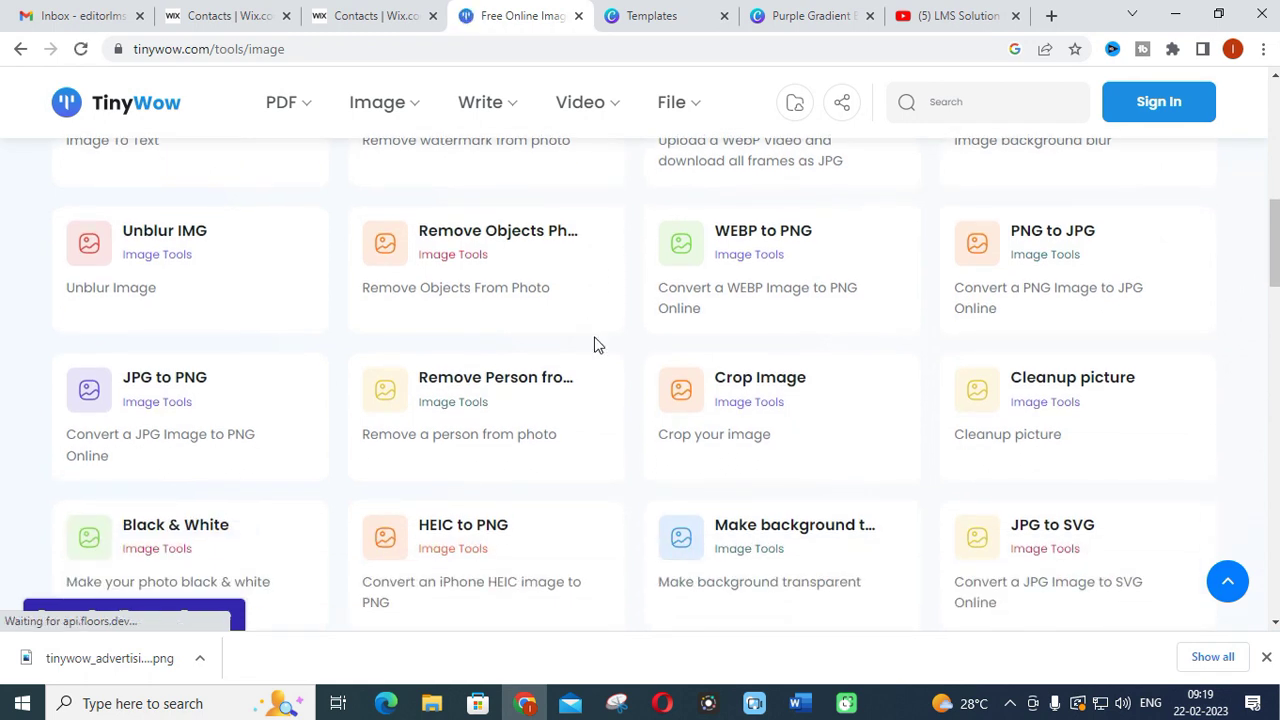
scroll(594, 345, down, 2)
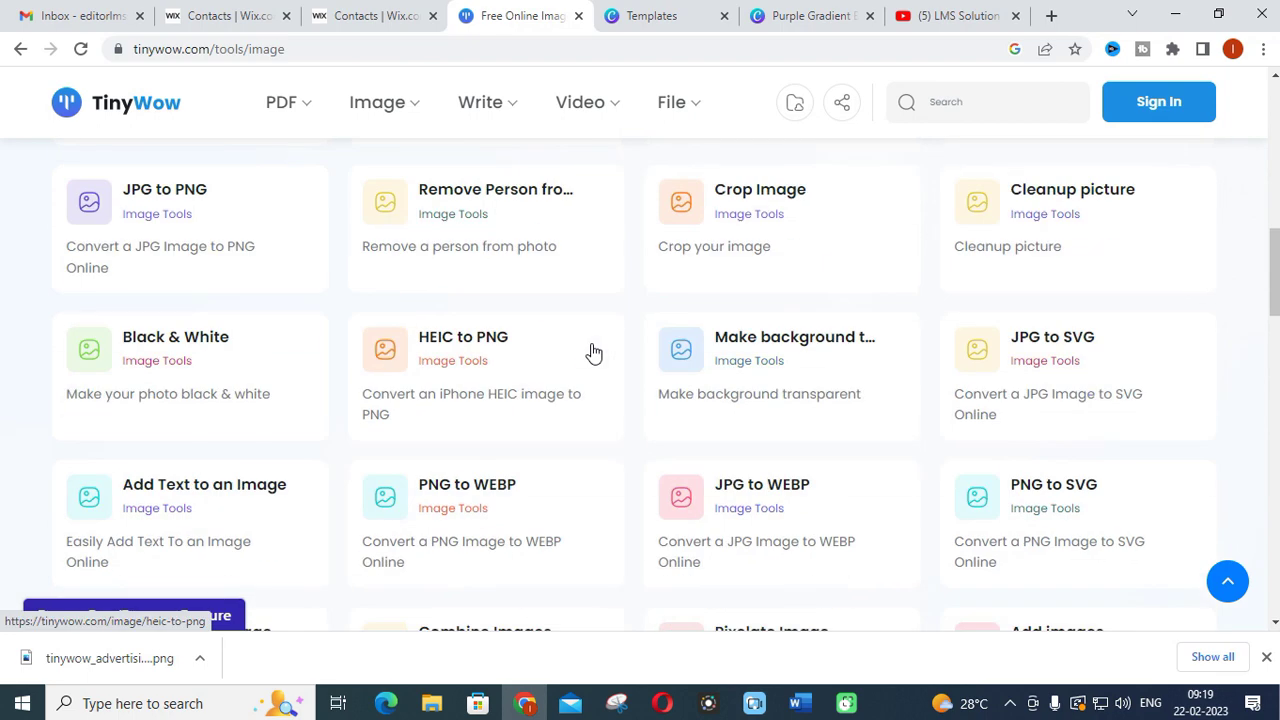
scroll(592, 353, down, 2)
scroll(314, 412, down, 1)
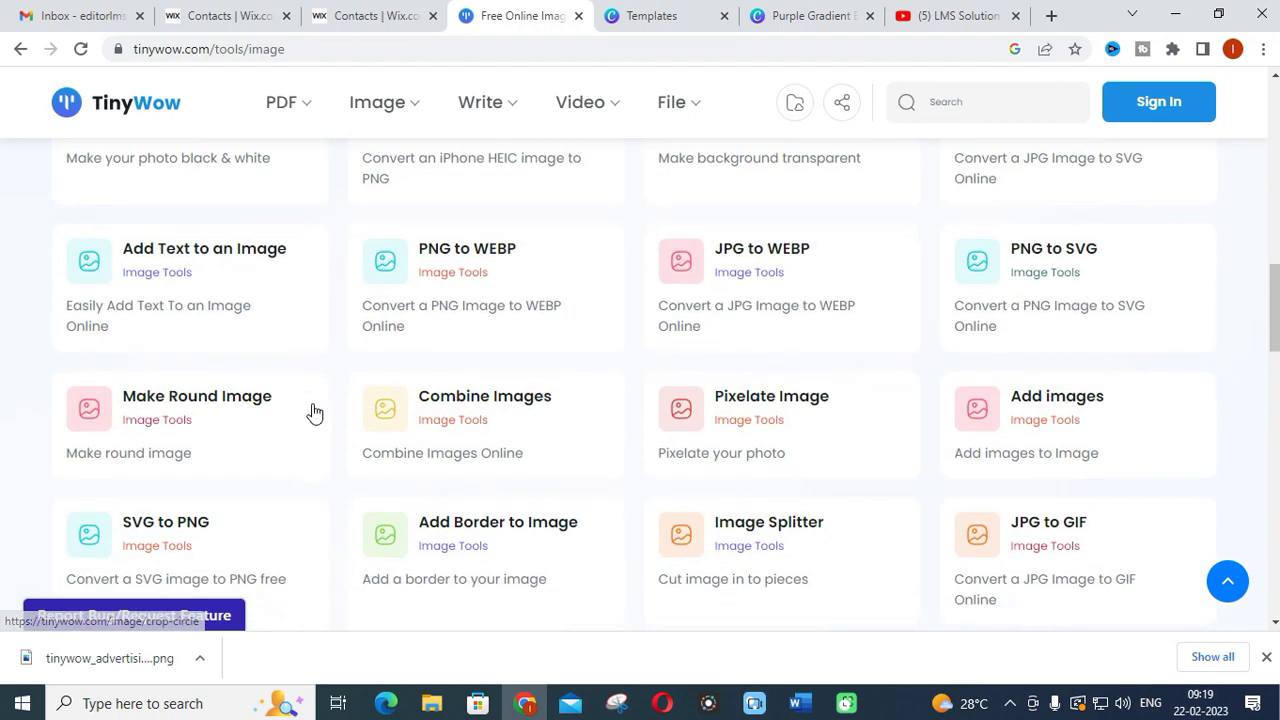
scroll(587, 428, down, 2)
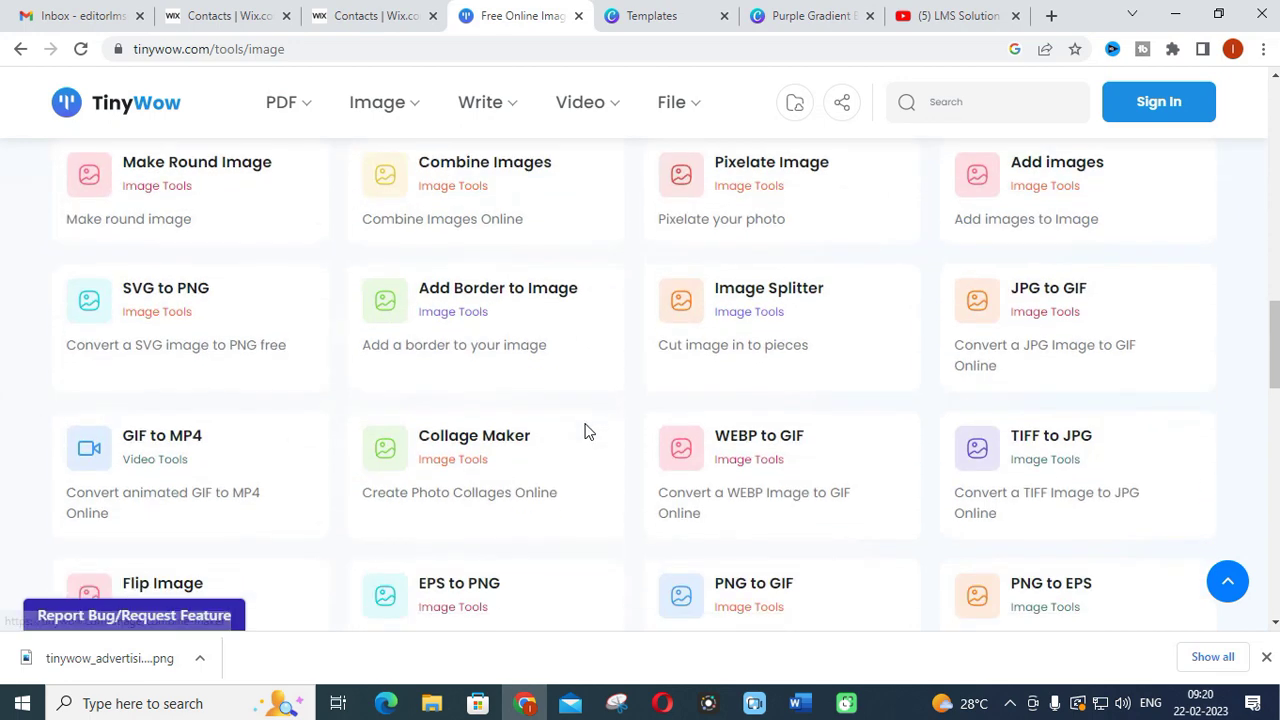
scroll(585, 433, down, 2)
scroll(573, 436, down, 1)
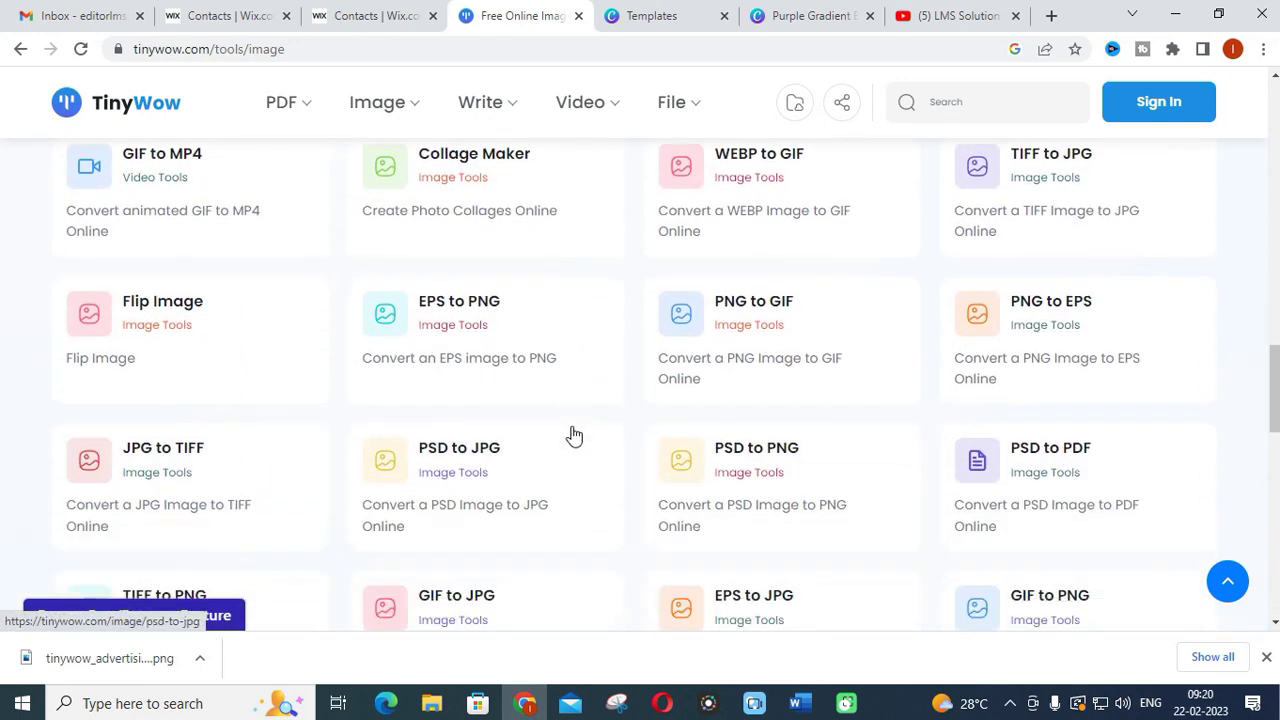
scroll(574, 436, down, 2)
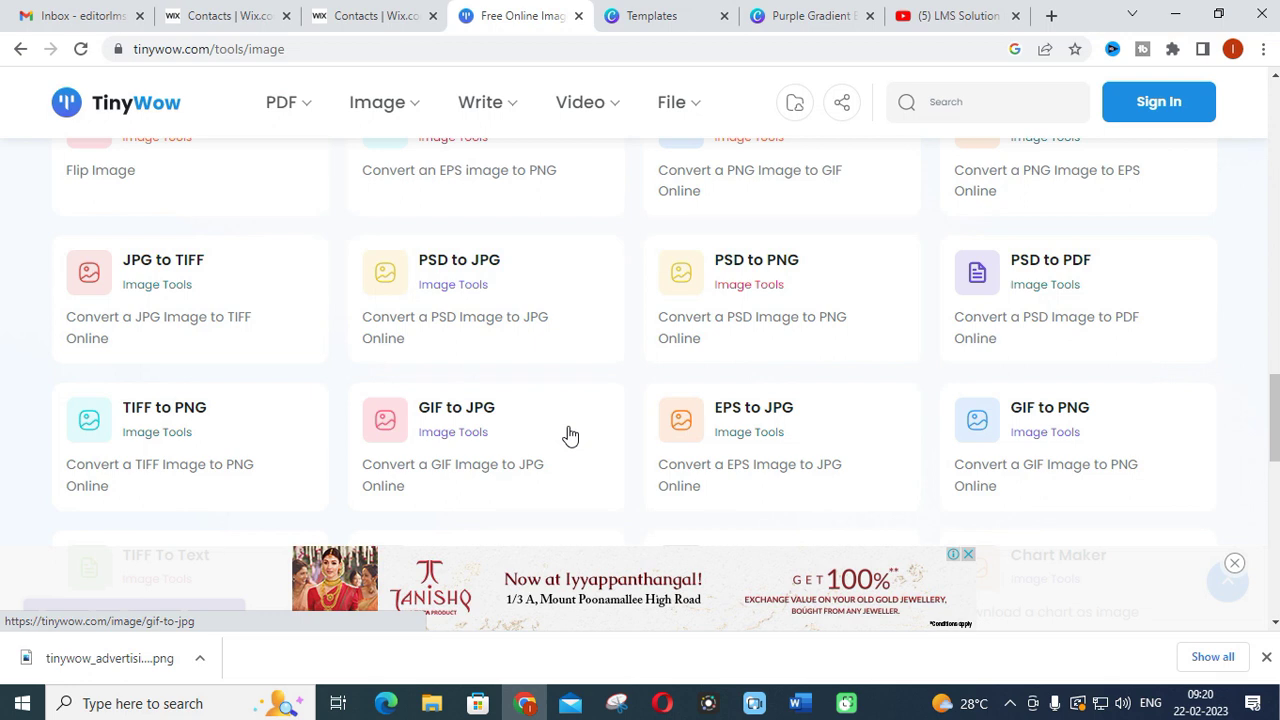
scroll(537, 446, down, 2)
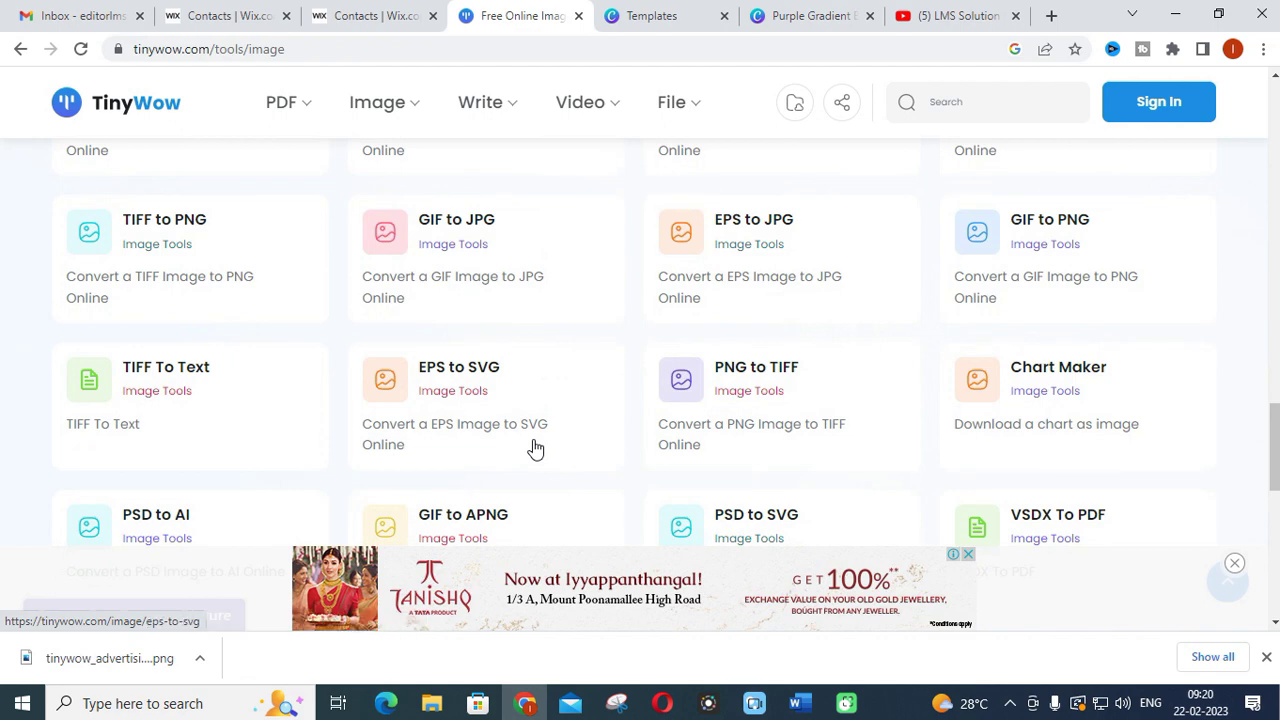
scroll(553, 359, down, 3)
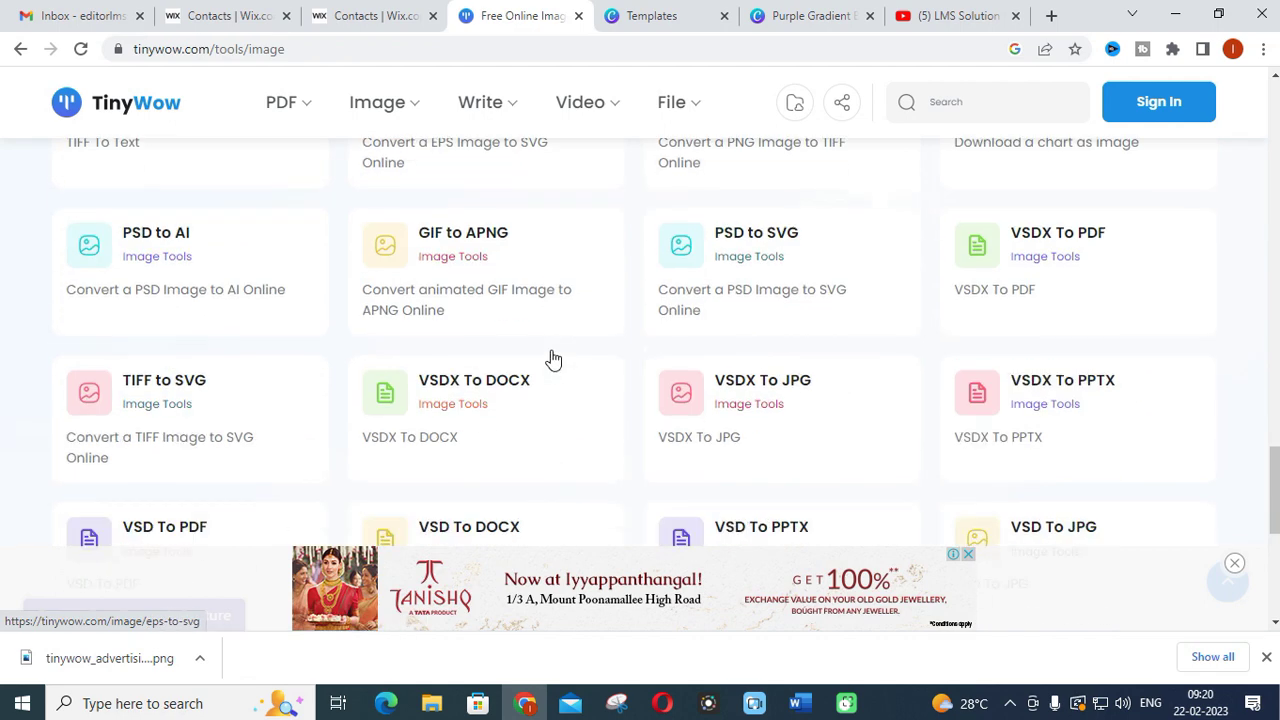
scroll(545, 355, up, 15)
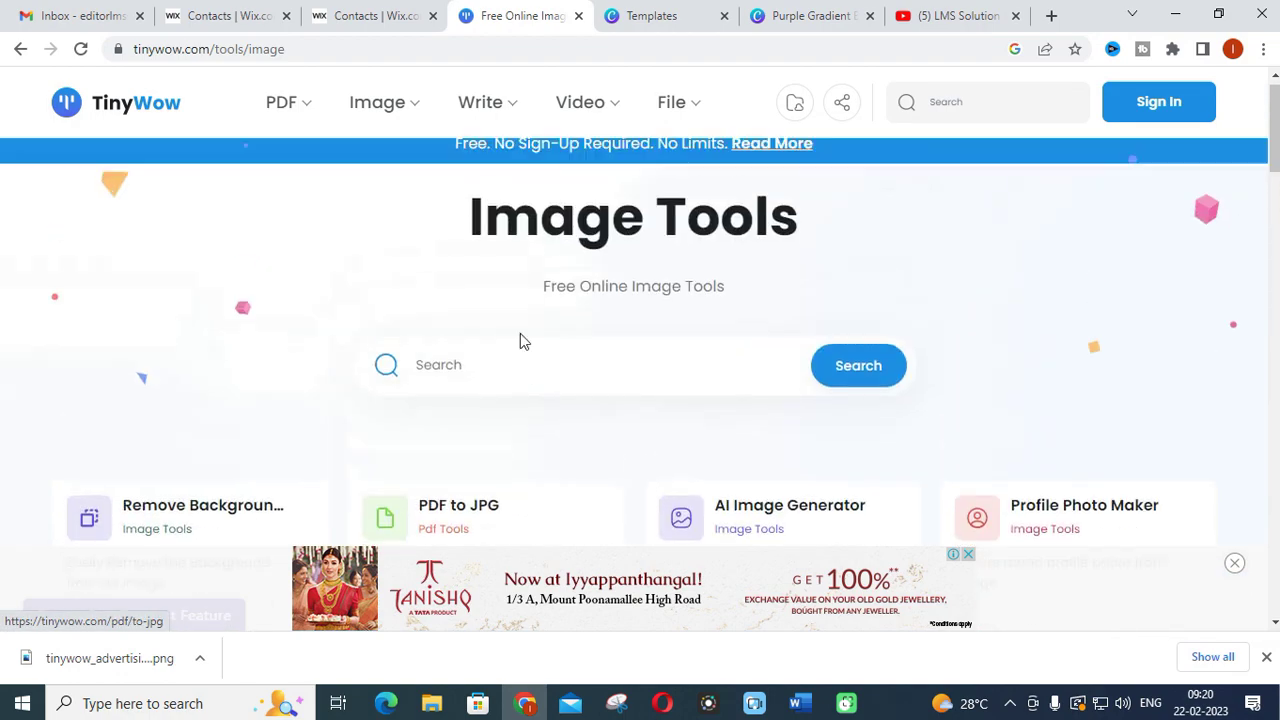
click(398, 108)
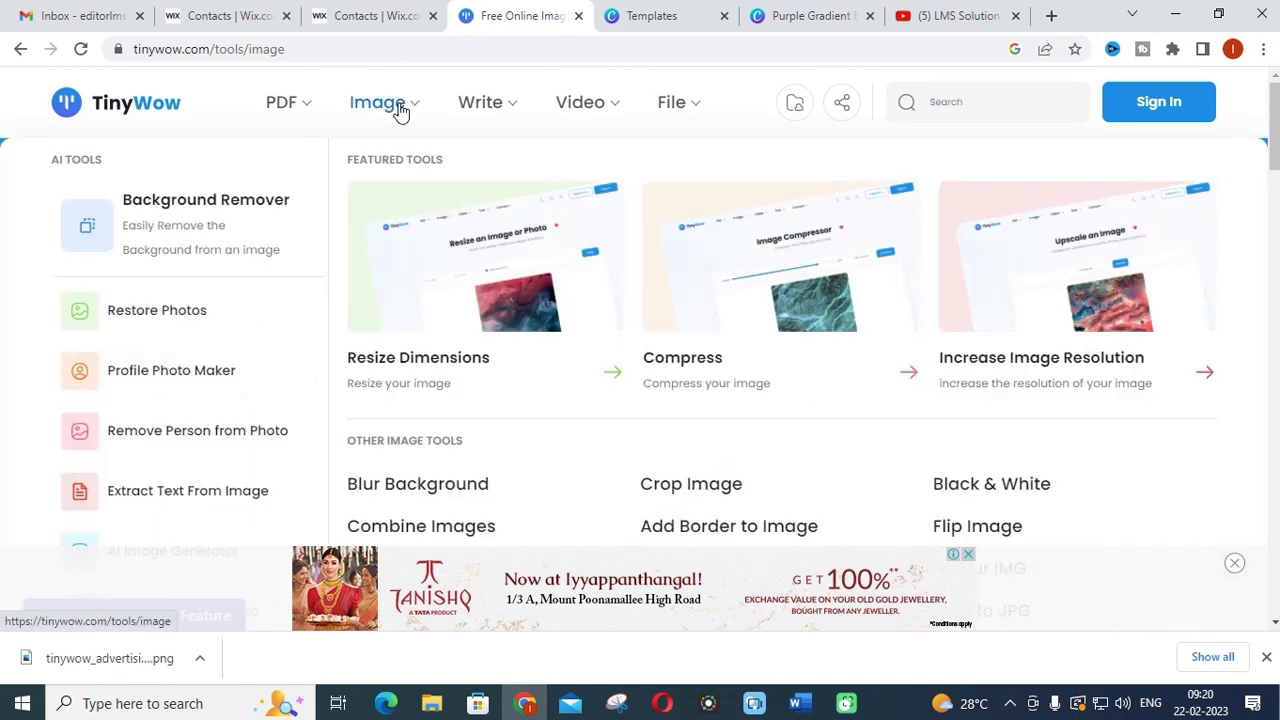
Browse the Video Tools cards such as MOV to GIF, MP4 to AVI, Compress Video and Trim Video.
mouse_move(614, 114)
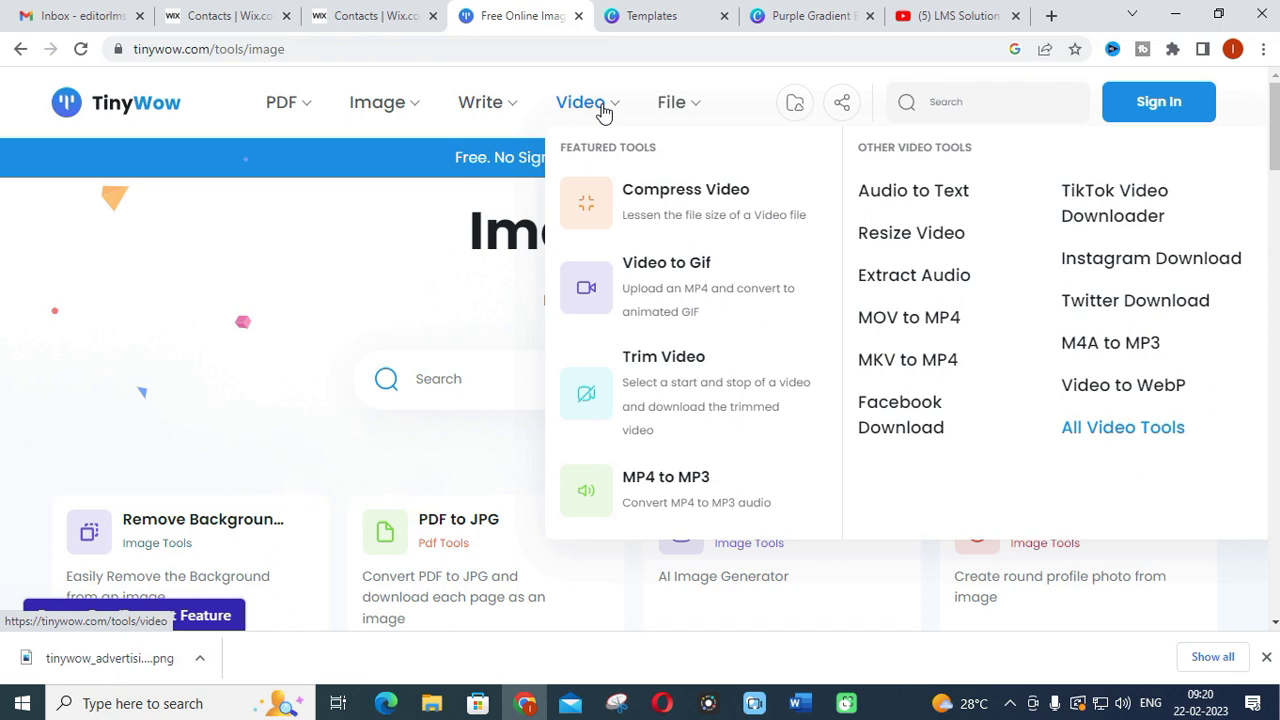
click(604, 111)
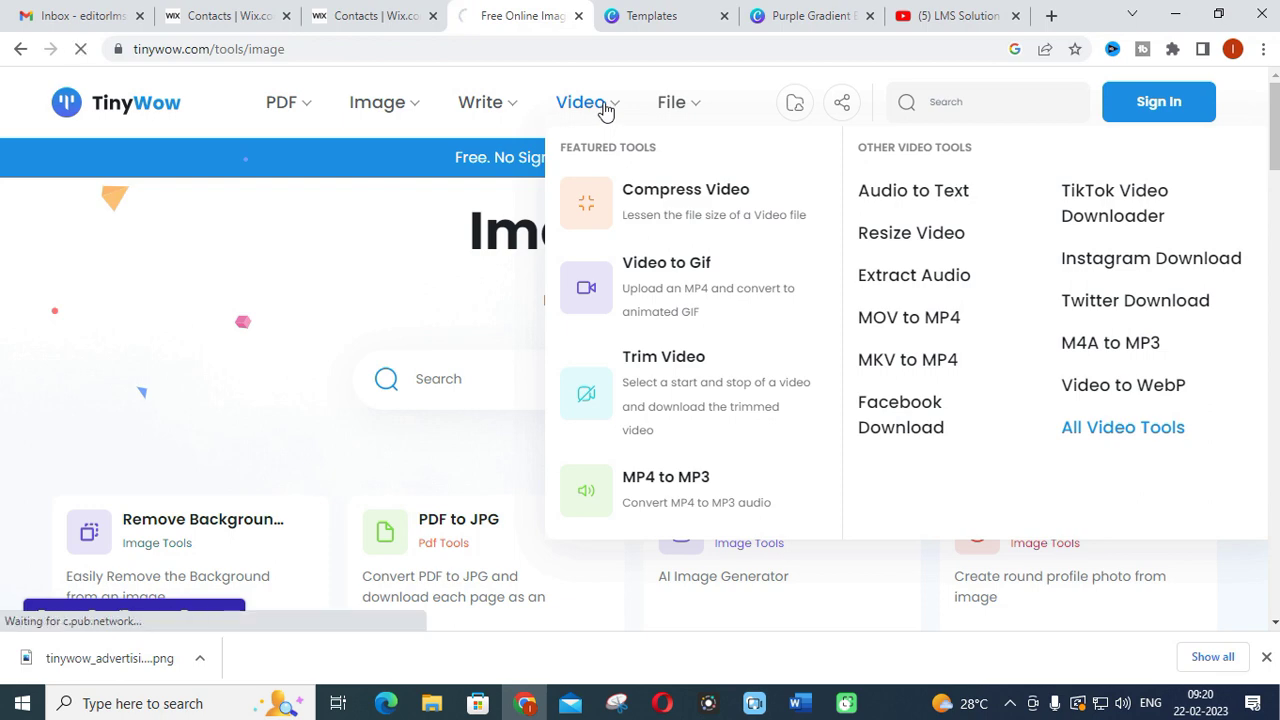
scroll(455, 314, down, 3)
scroll(455, 320, down, 1)
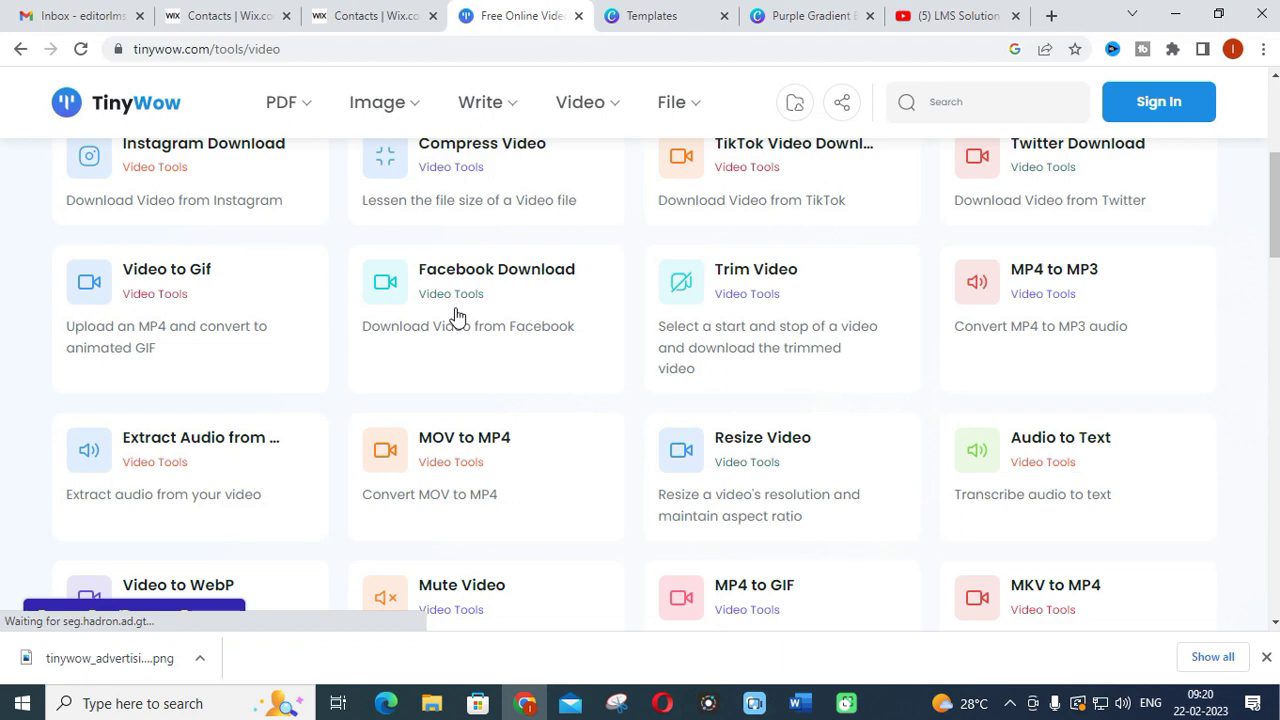
scroll(455, 314, down, 3)
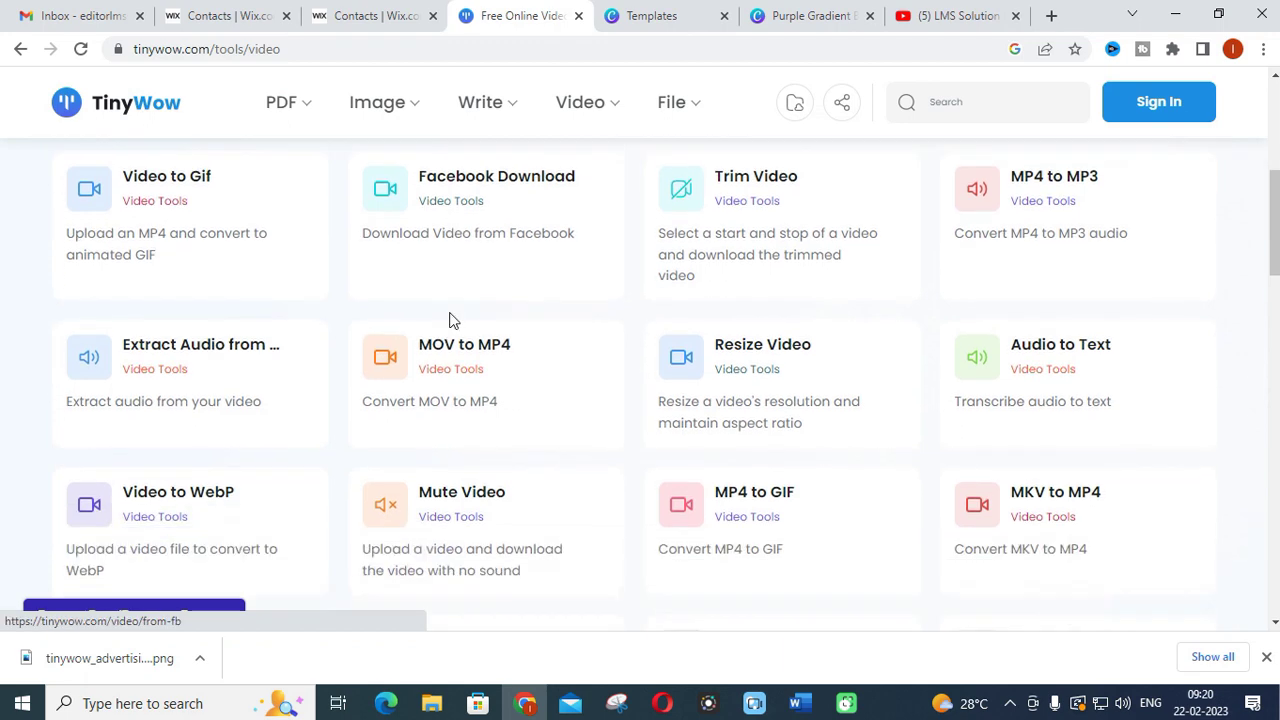
scroll(438, 325, down, 2)
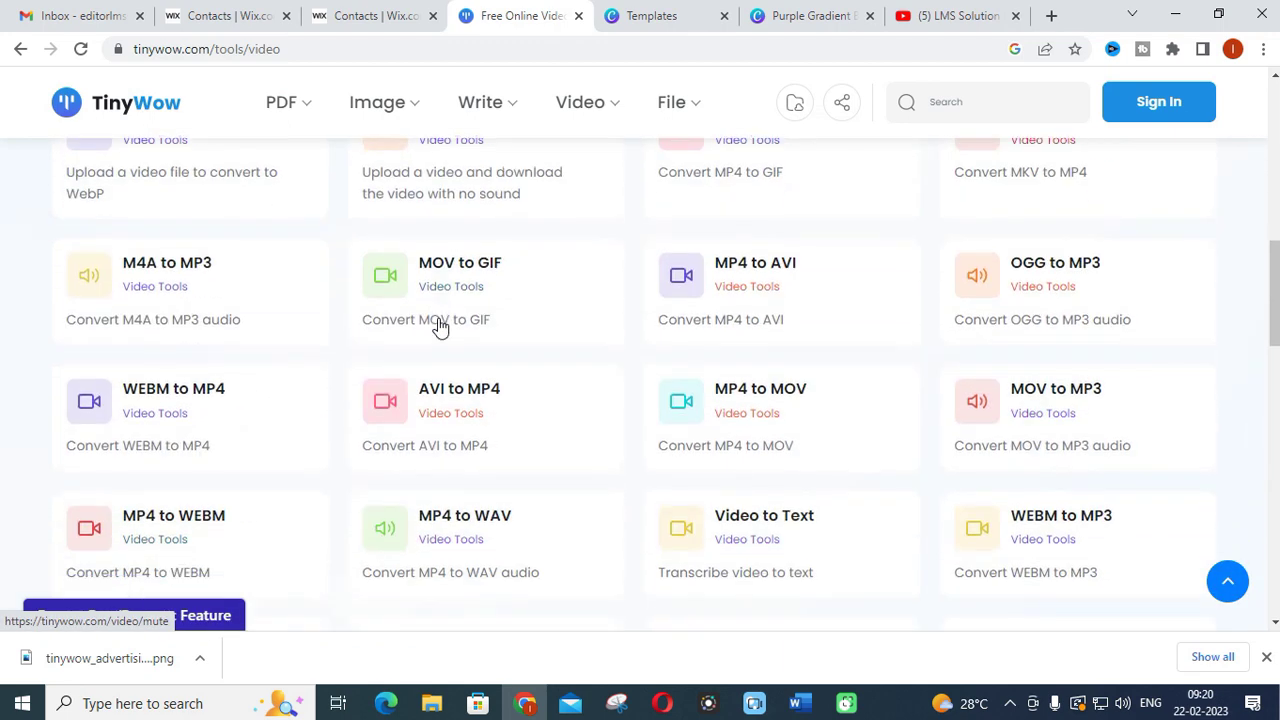
click(1000, 306)
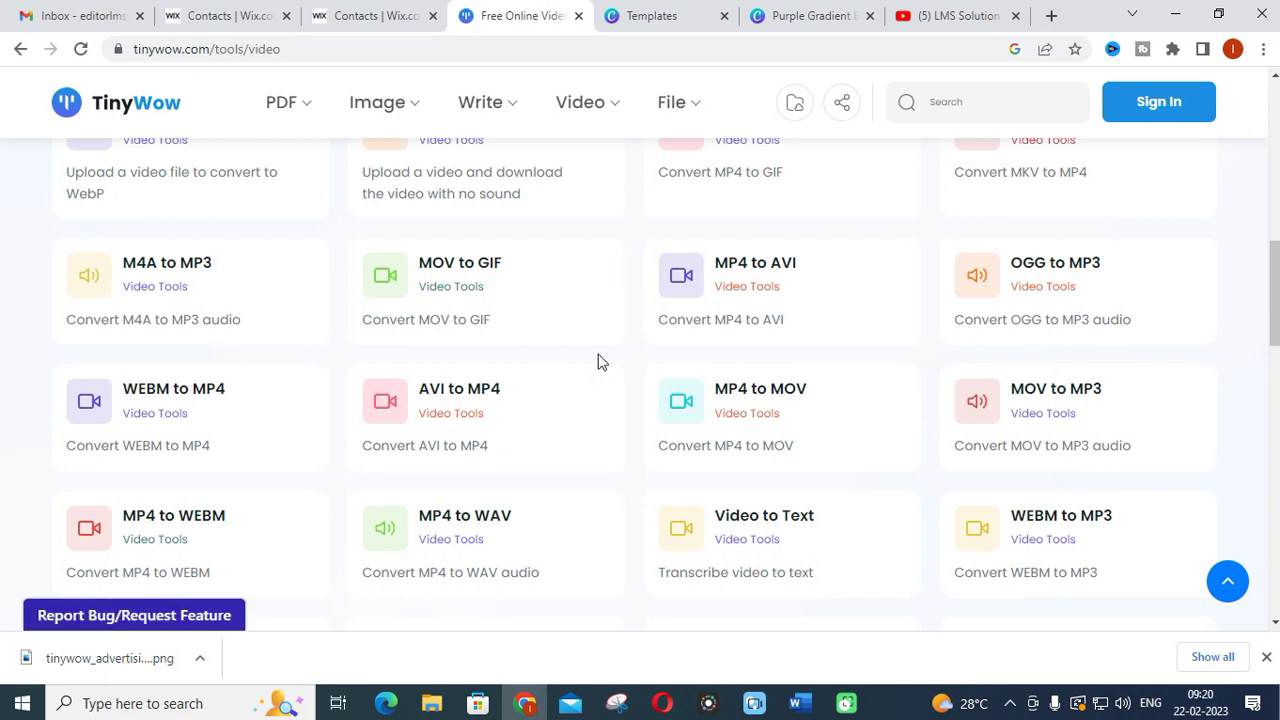
scroll(601, 361, down, 3)
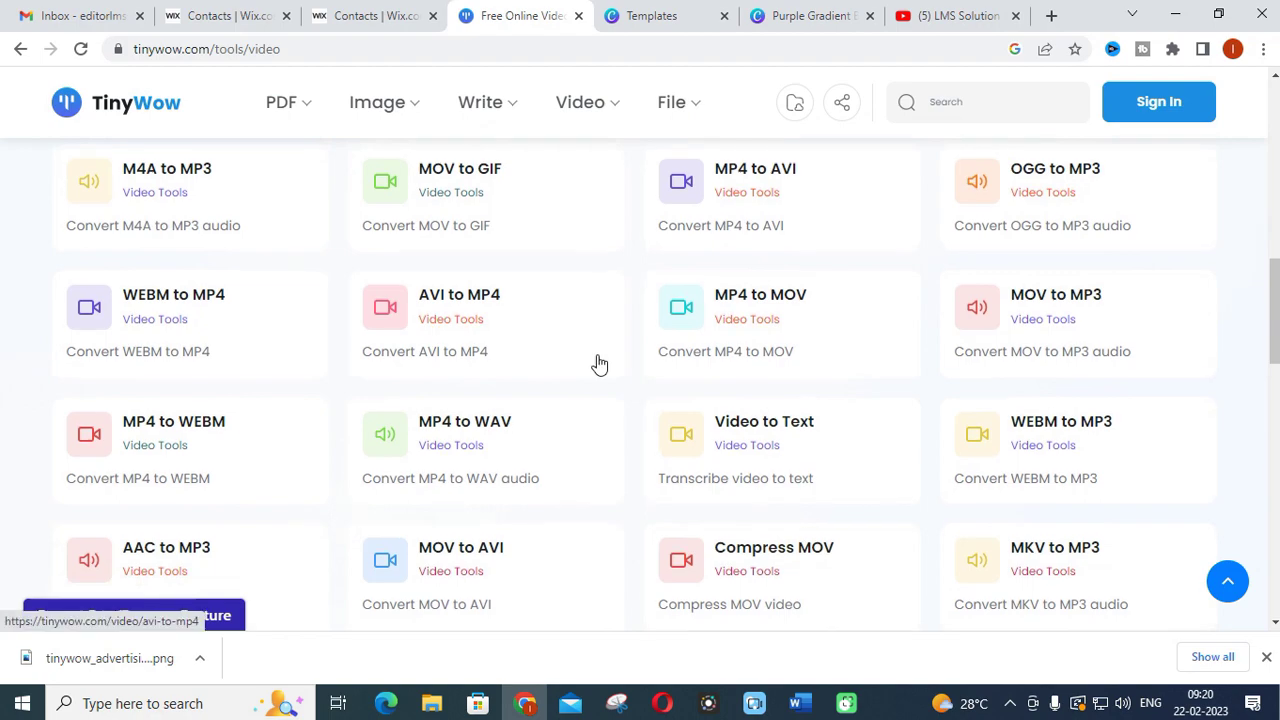
scroll(599, 364, down, 7)
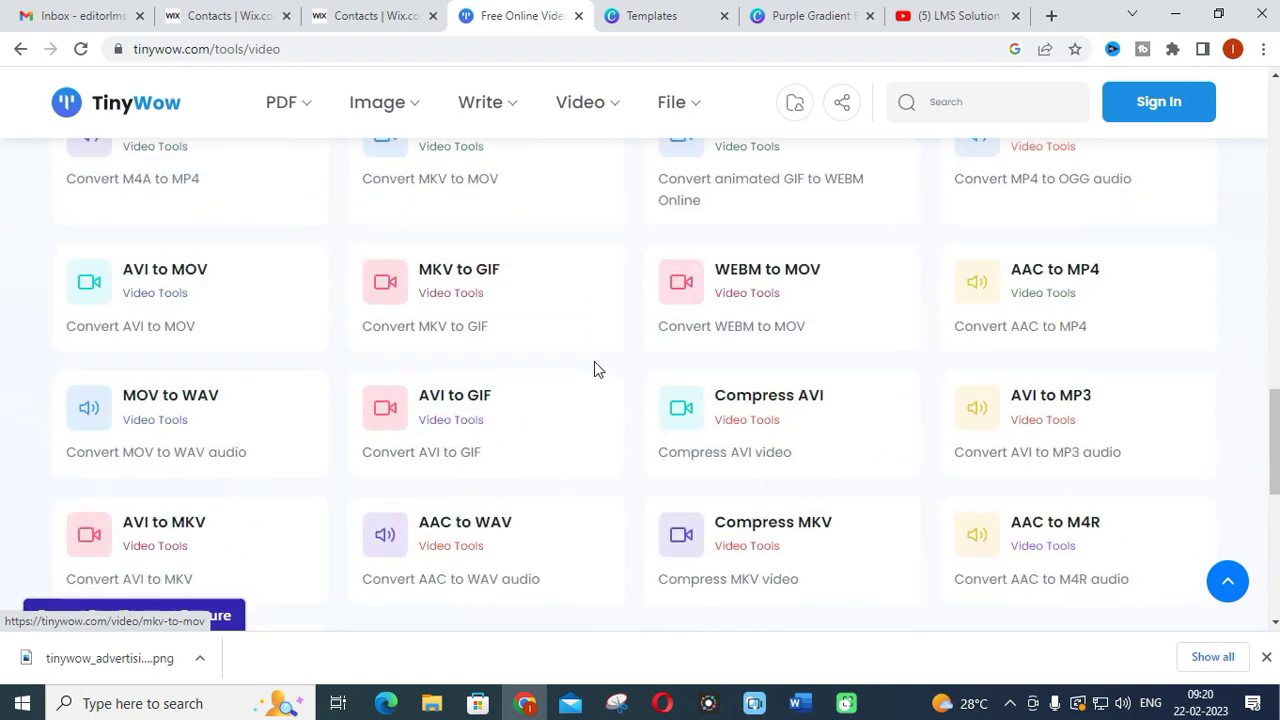
scroll(596, 370, up, 10)
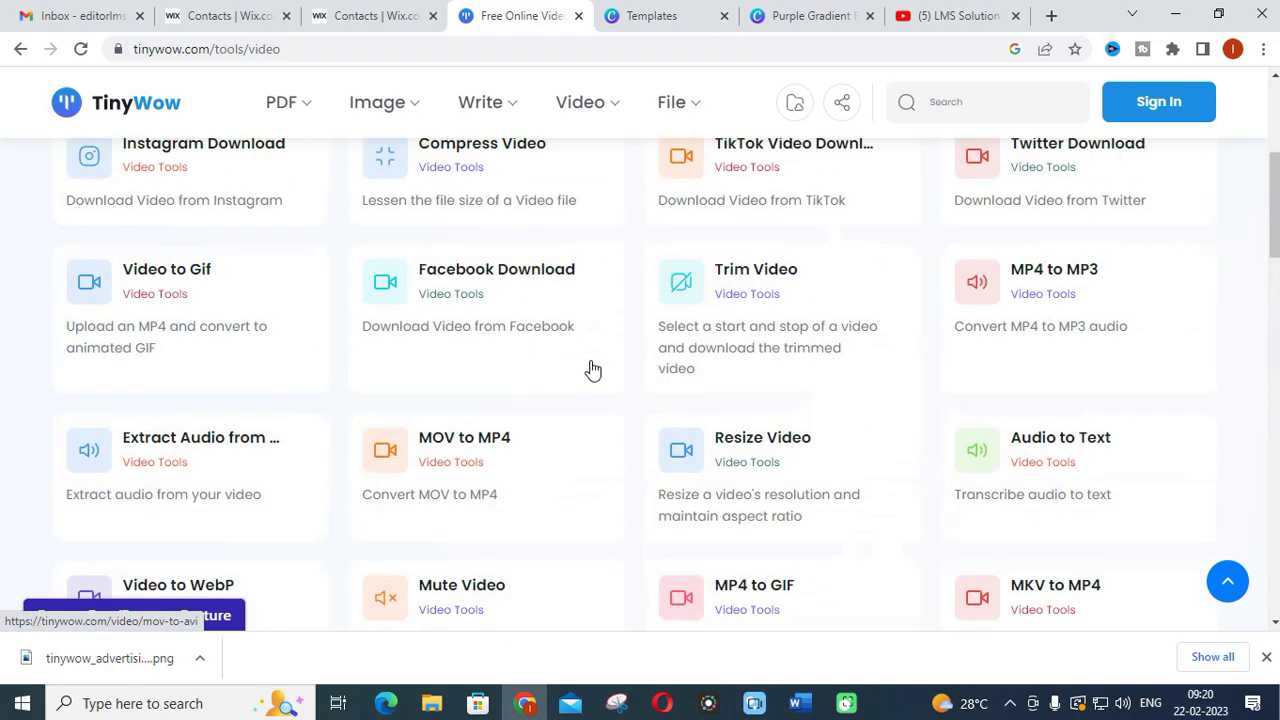
mouse_move(671, 117)
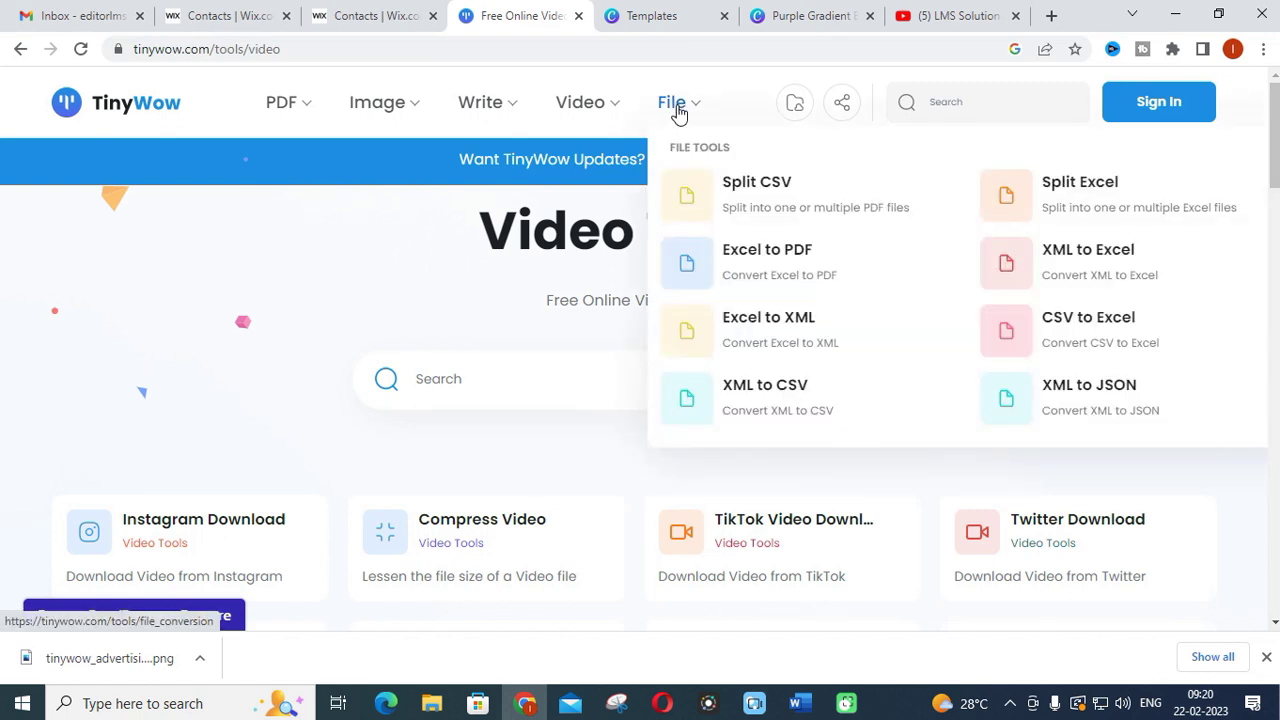
Browse the File tools page's converters: Split Excel, CSV to Excel, XML to Excel, JSON to XML.
click(677, 113)
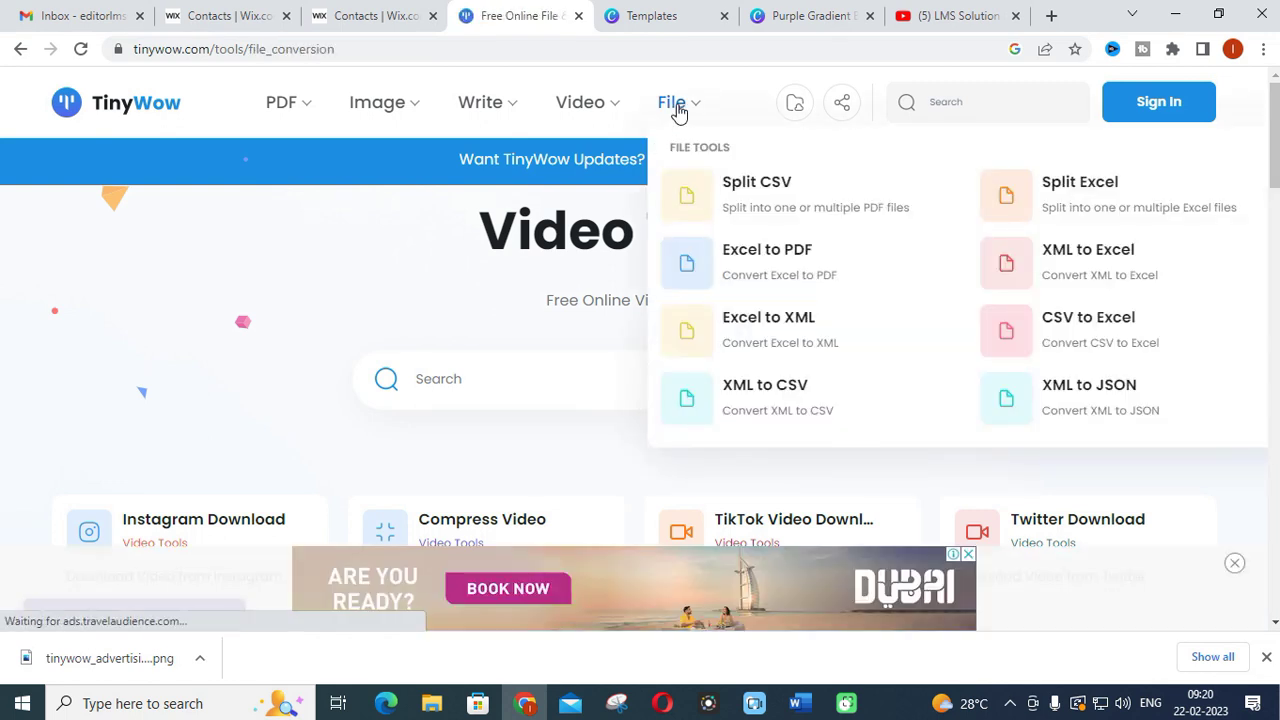
scroll(334, 346, down, 2)
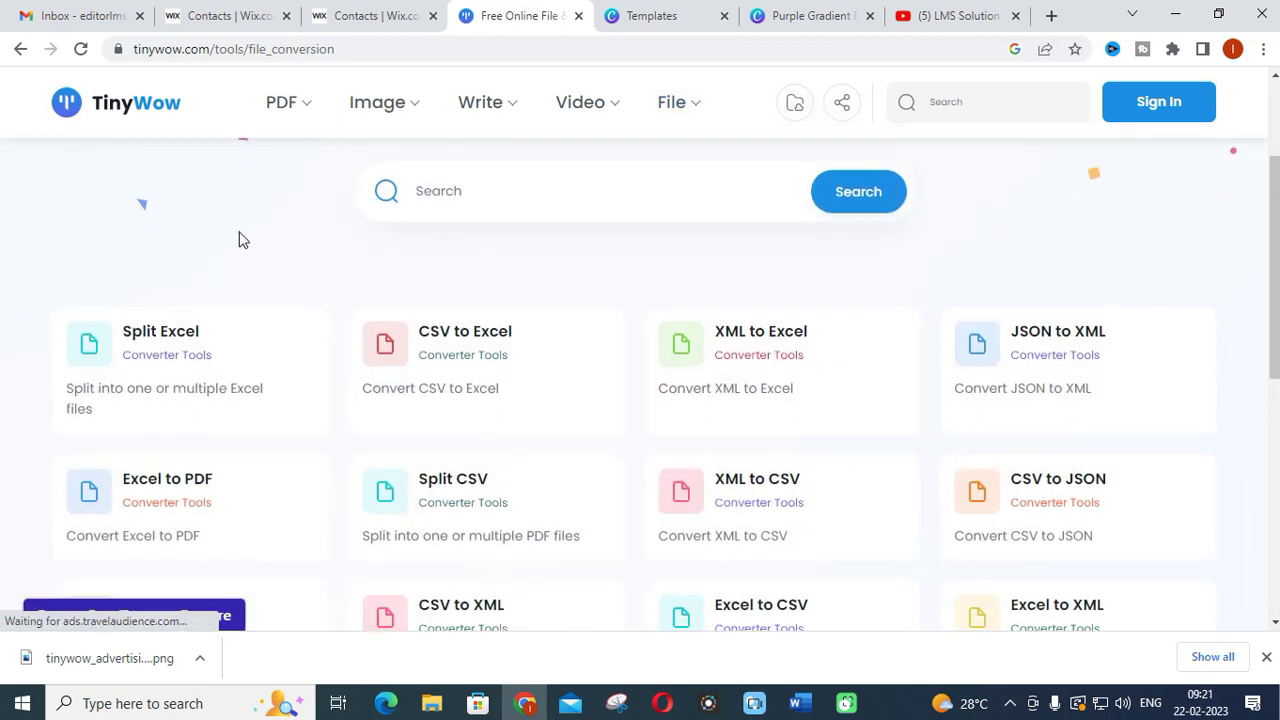
scroll(239, 240, down, 1)
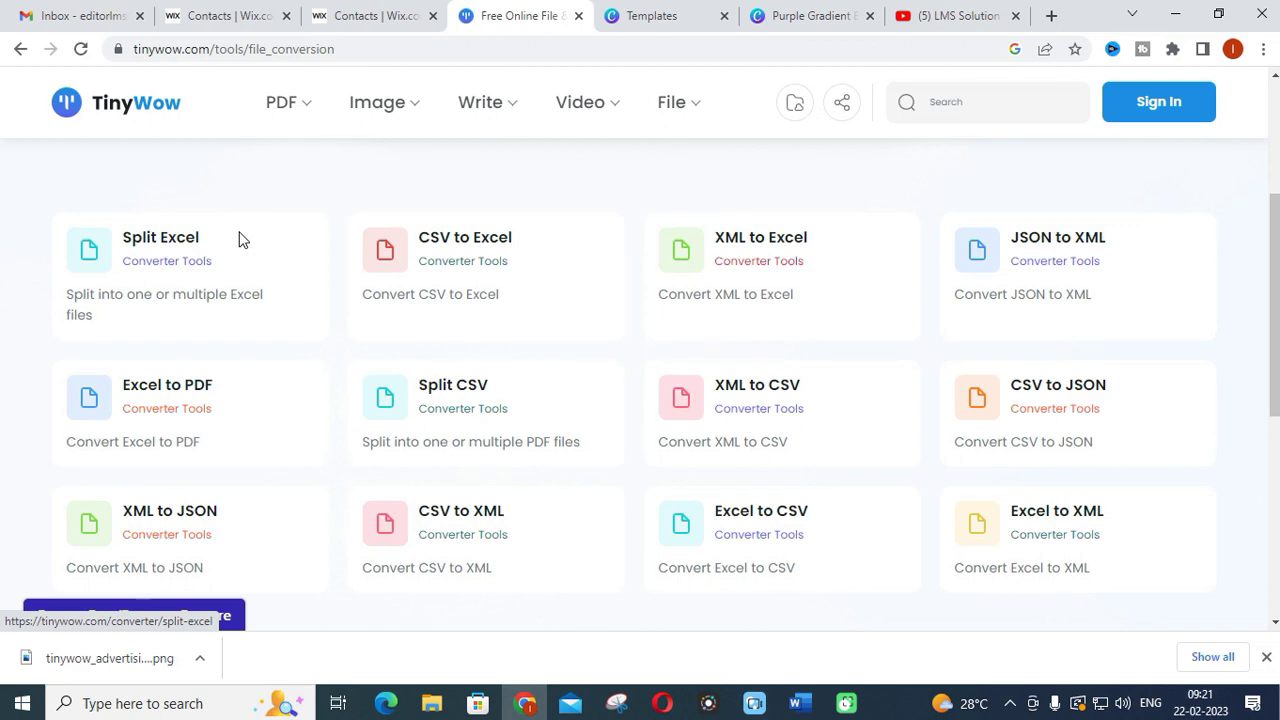
scroll(231, 254, down, 3)
scroll(231, 256, up, 4)
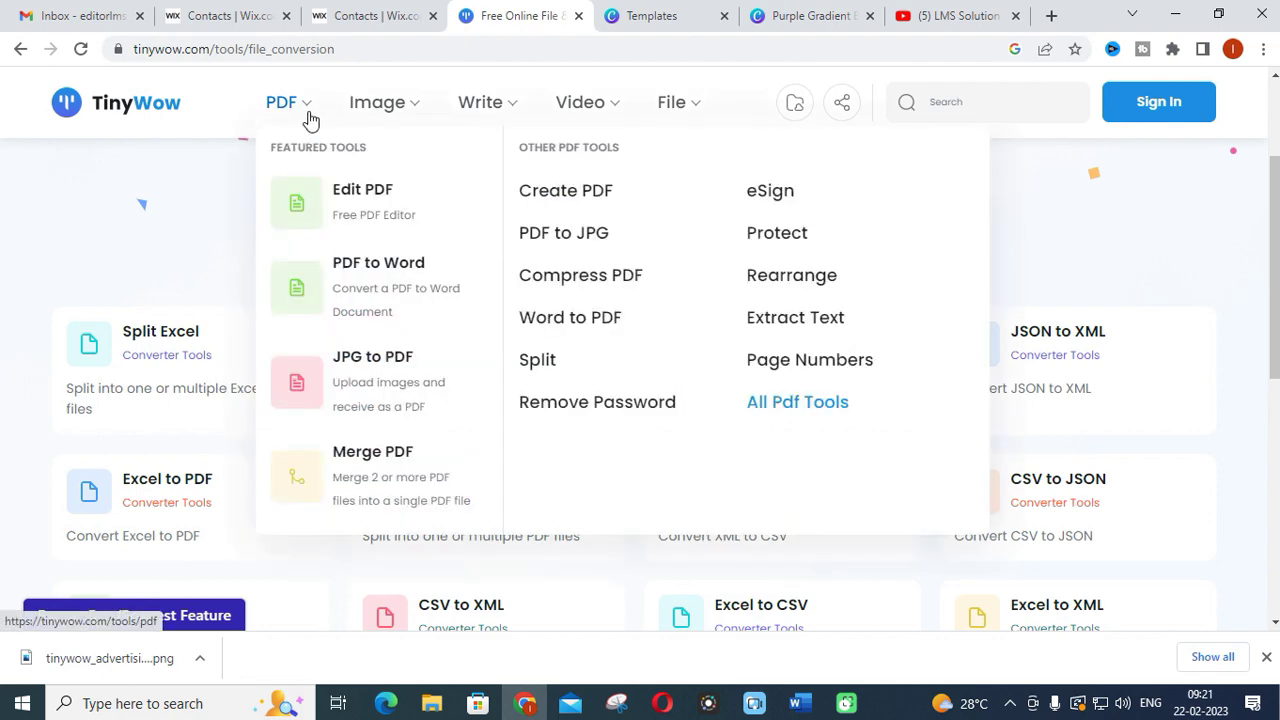
mouse_move(474, 109)
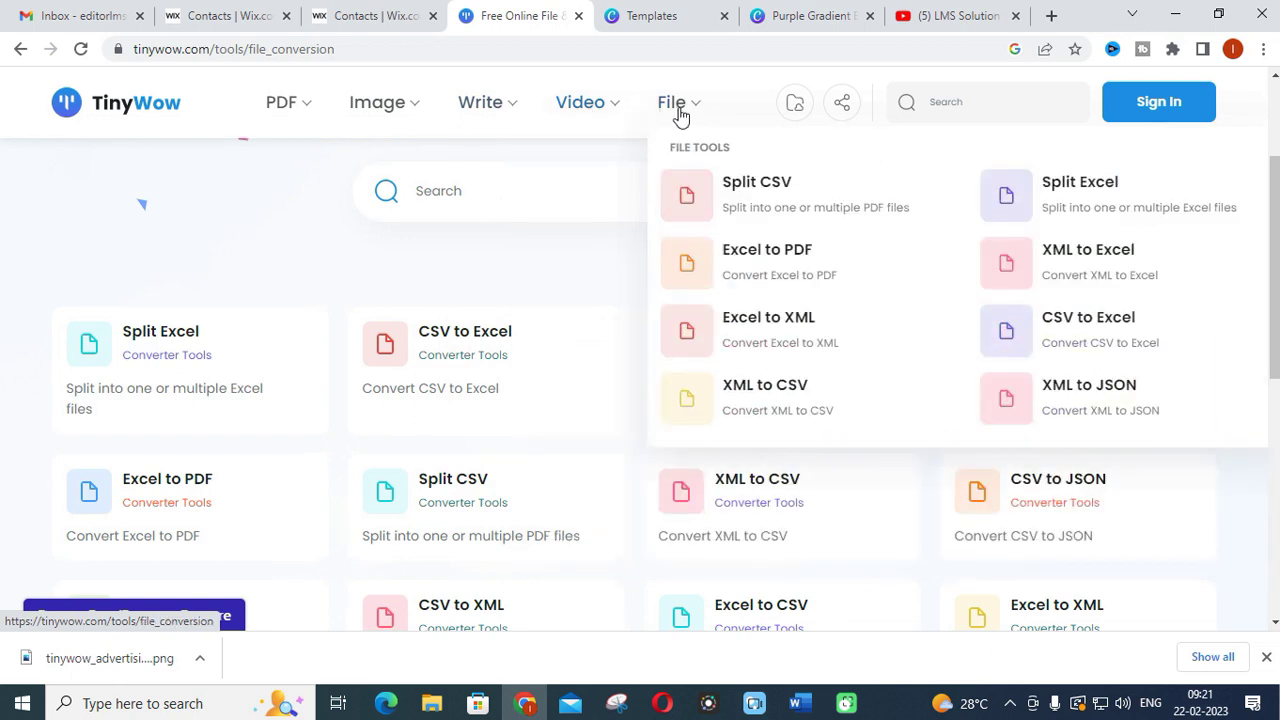